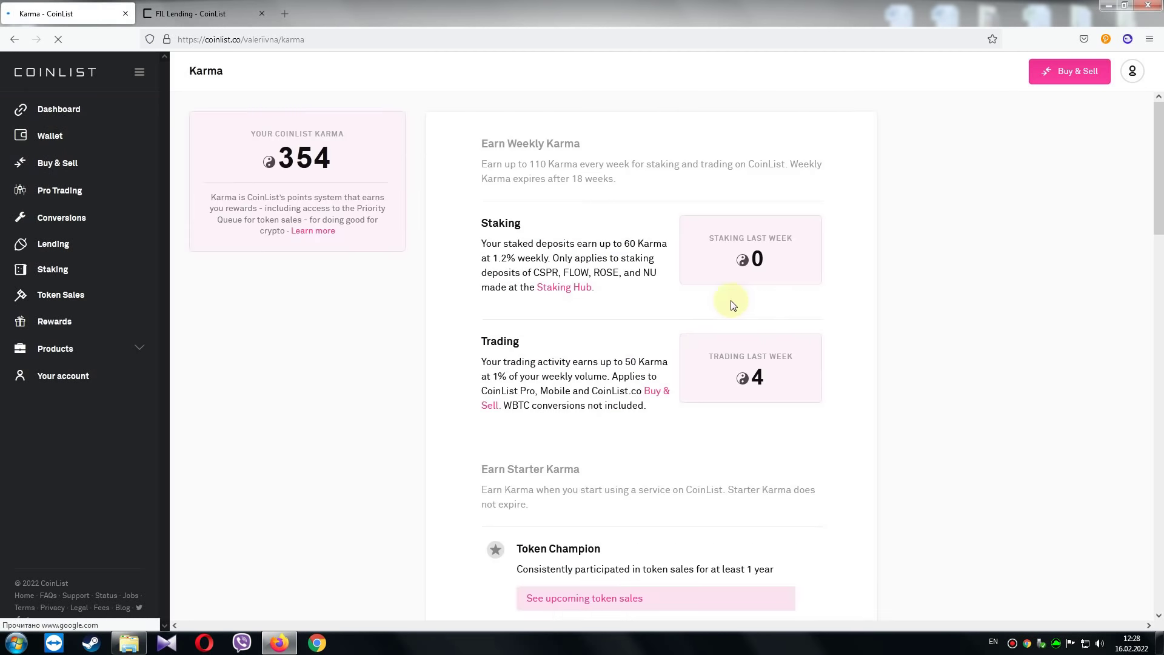
Review the Karma page's Starter Karma section, examining the requirements and rewards for Token Champion and Lender
scroll(609, 231, "down", 3)
scroll(608, 247, "down", 2)
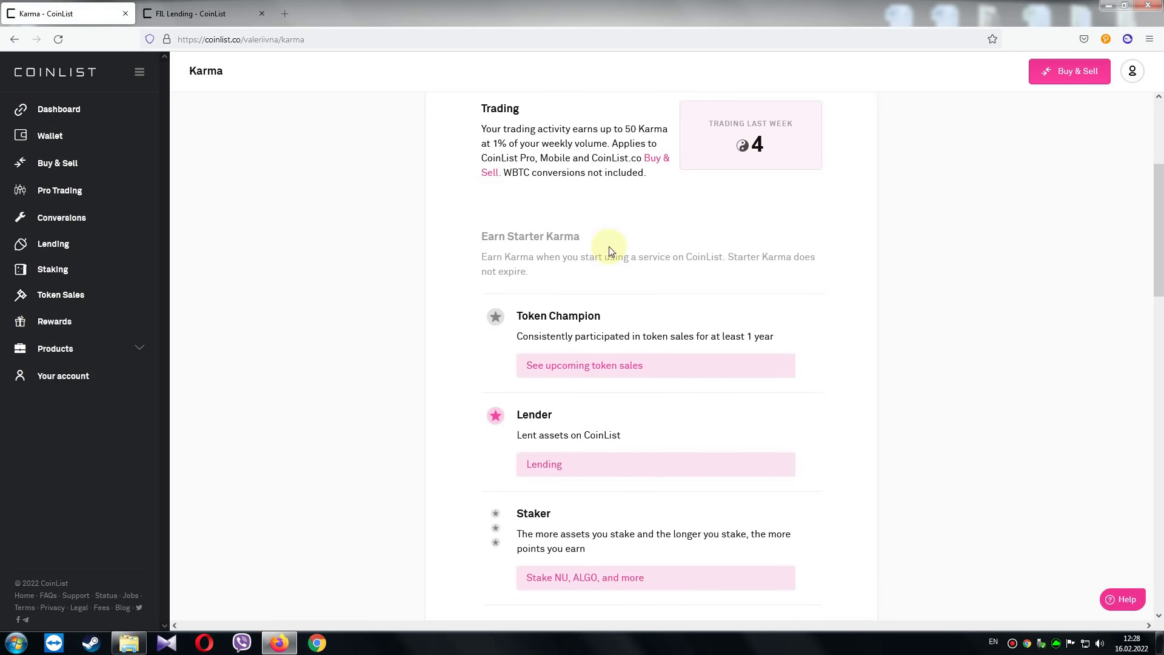
left_click_drag(514, 316, 619, 316)
left_click(661, 312)
scroll(794, 318, "down", 1)
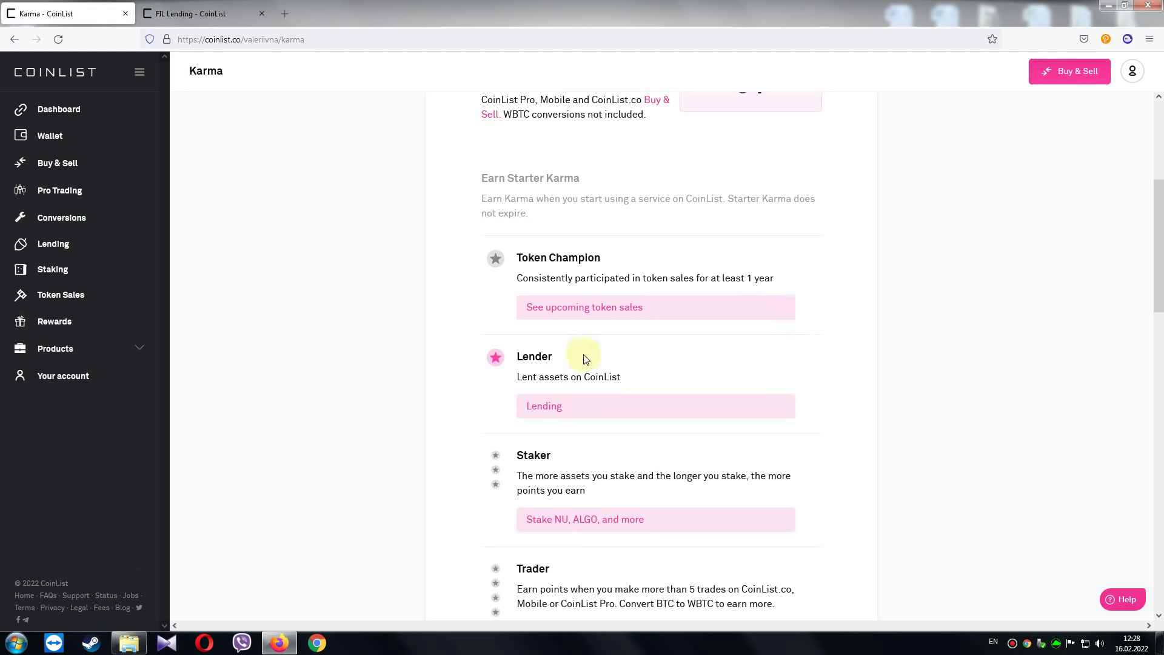
mouse_move(493, 358)
scroll(361, 358, "down", 1)
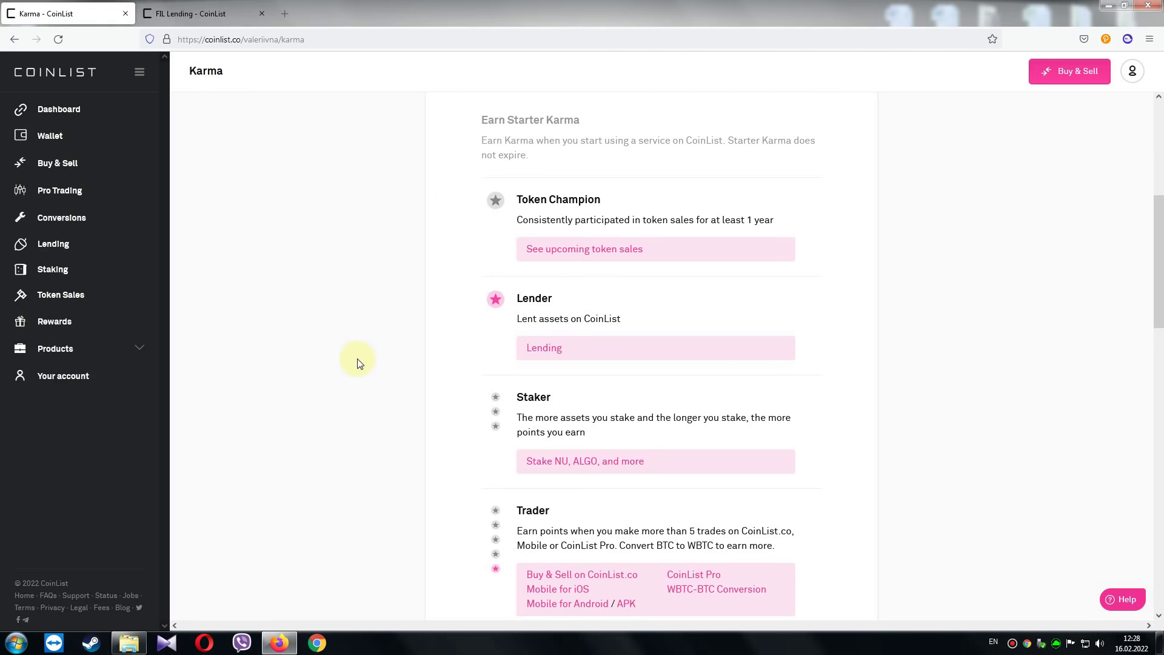
scroll(600, 388, "down", 1)
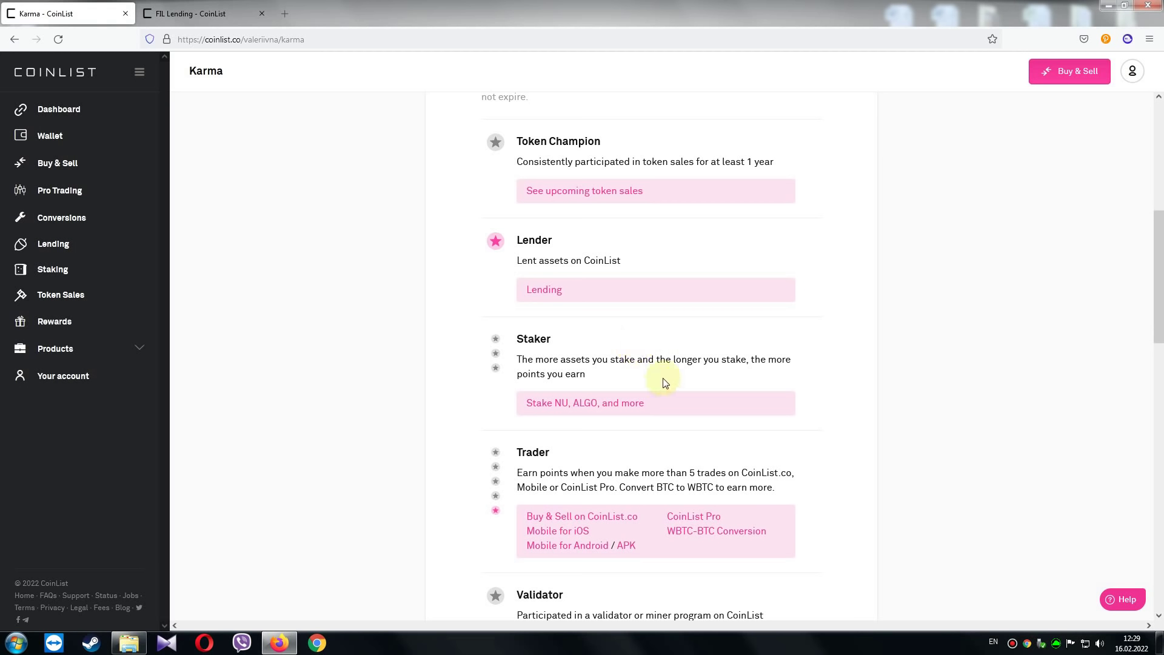
Examine the Starter Karma rewards for the Staker, Trader, Validator, Developer and Experimenter categories
scroll(642, 375, "down", 2)
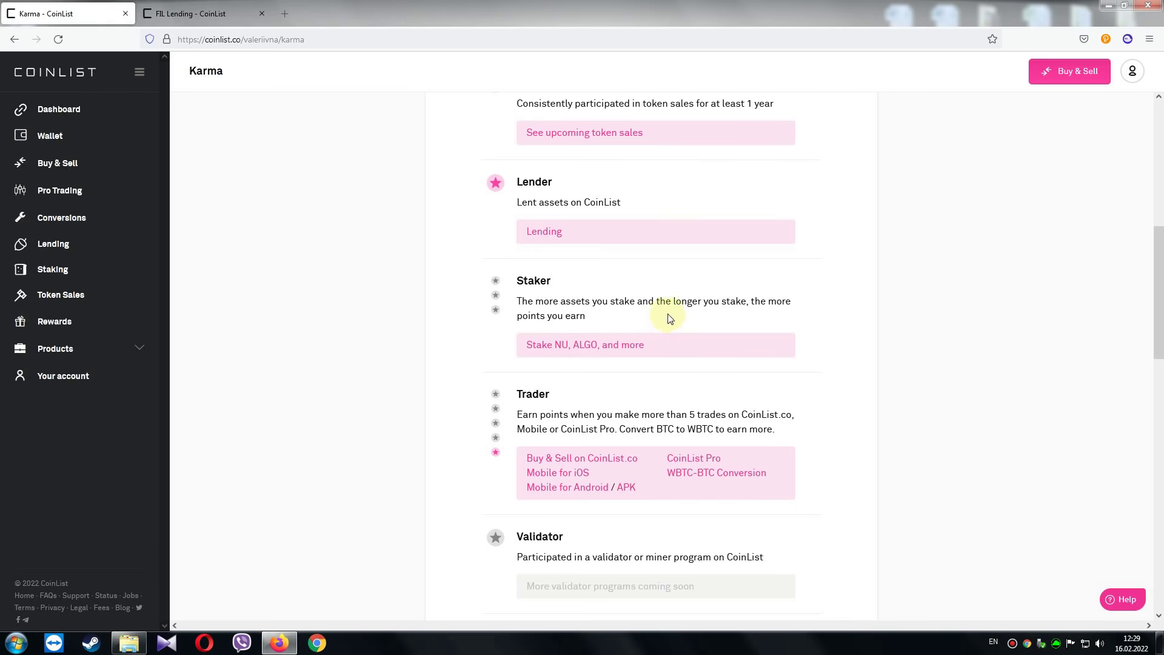
mouse_move(497, 285)
mouse_move(494, 395)
scroll(456, 411, "down", 1)
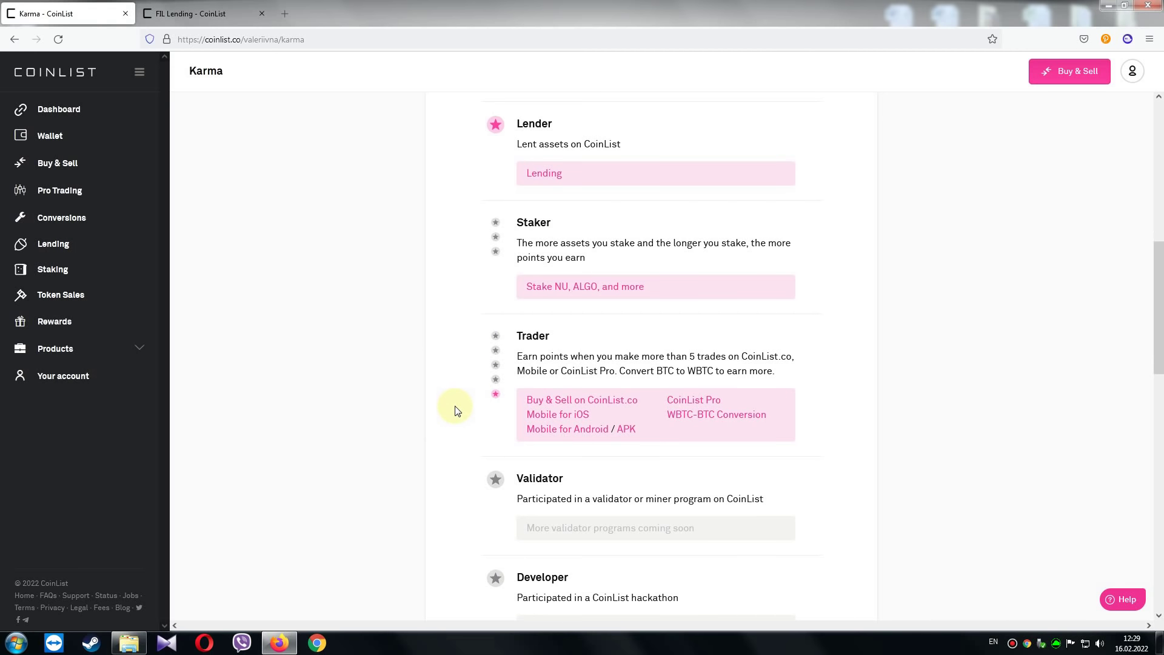
scroll(456, 411, "down", 1)
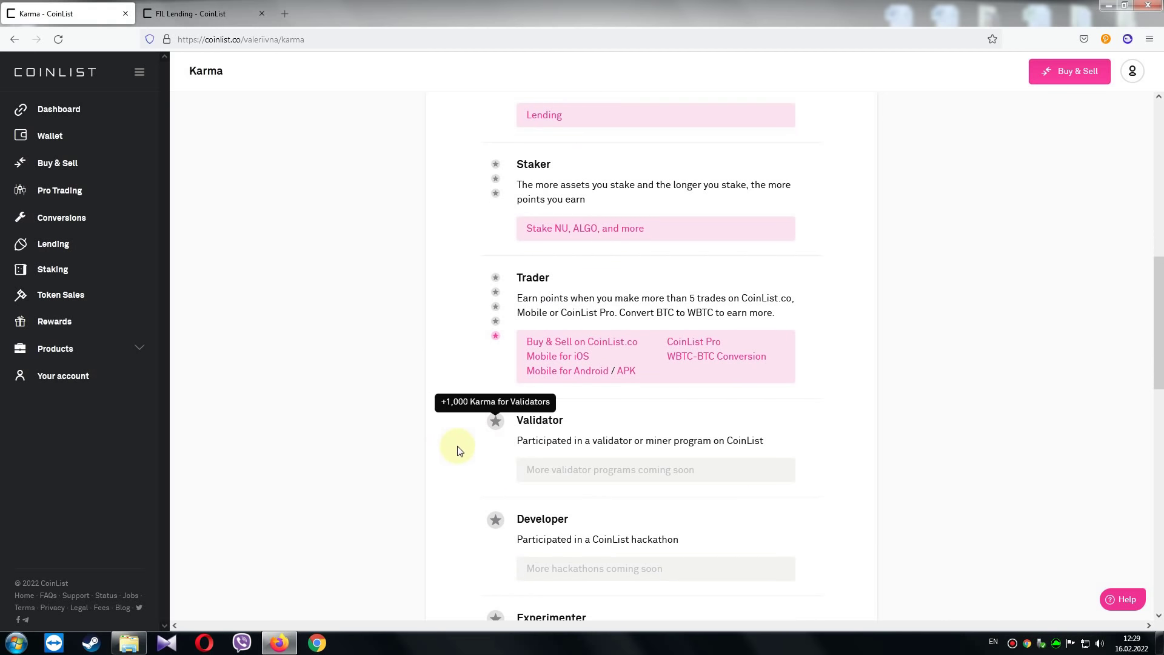
scroll(458, 448, "down", 1)
scroll(439, 493, "down", 1)
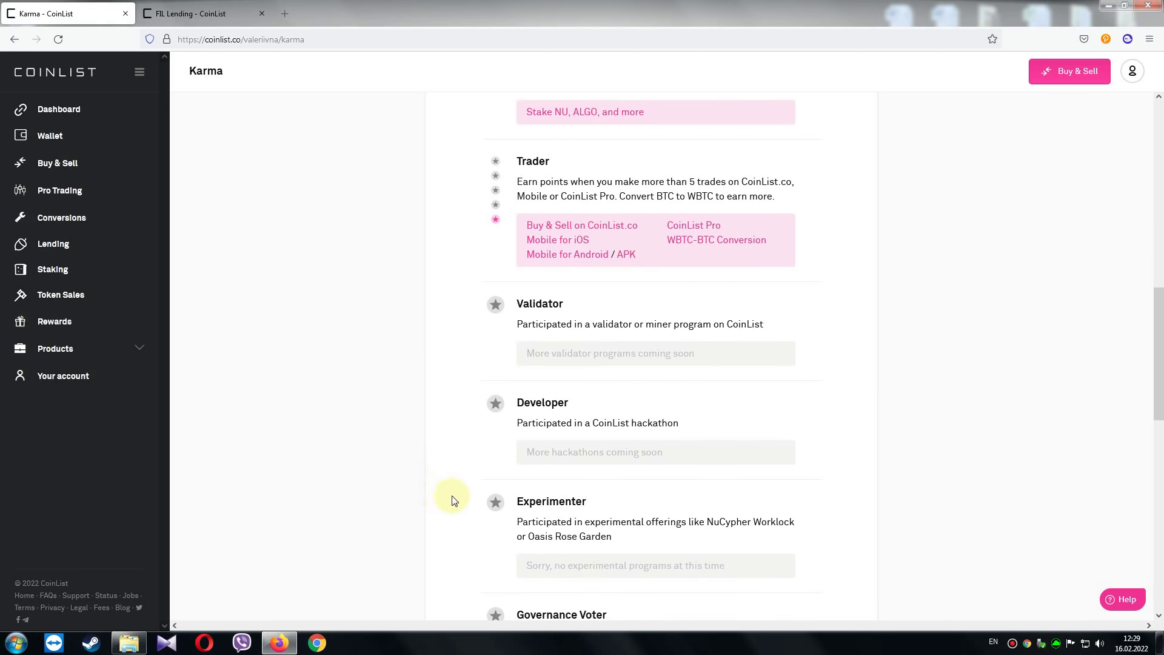
scroll(479, 512, "down", 1)
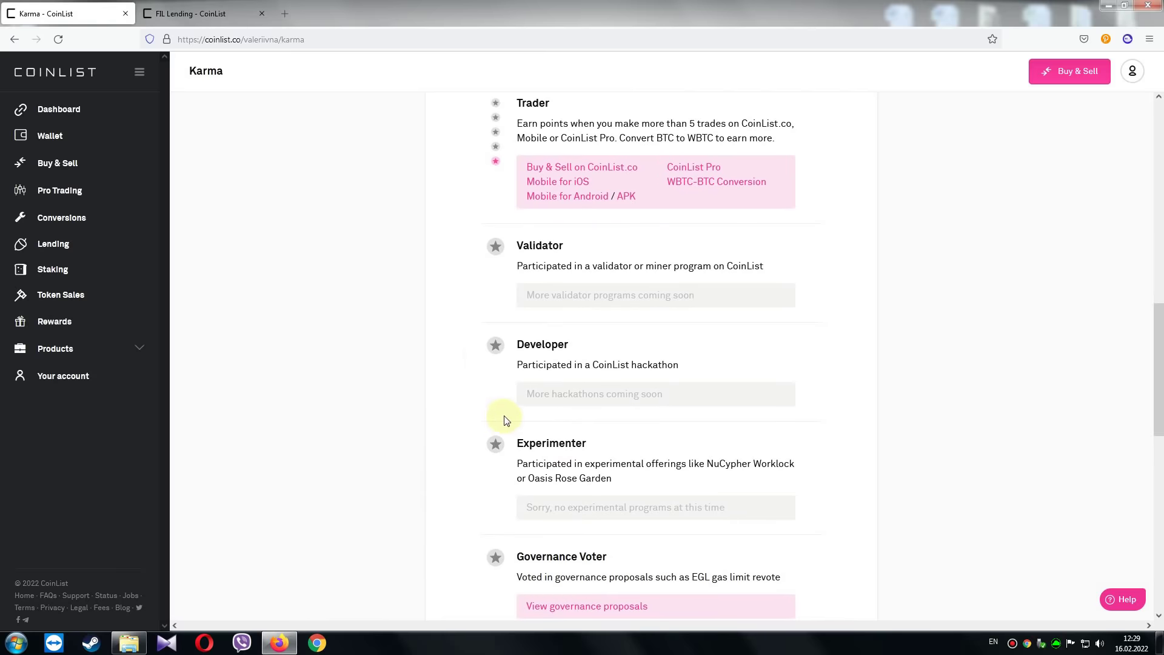
scroll(371, 460, "up", 1)
scroll(322, 447, "up", 4)
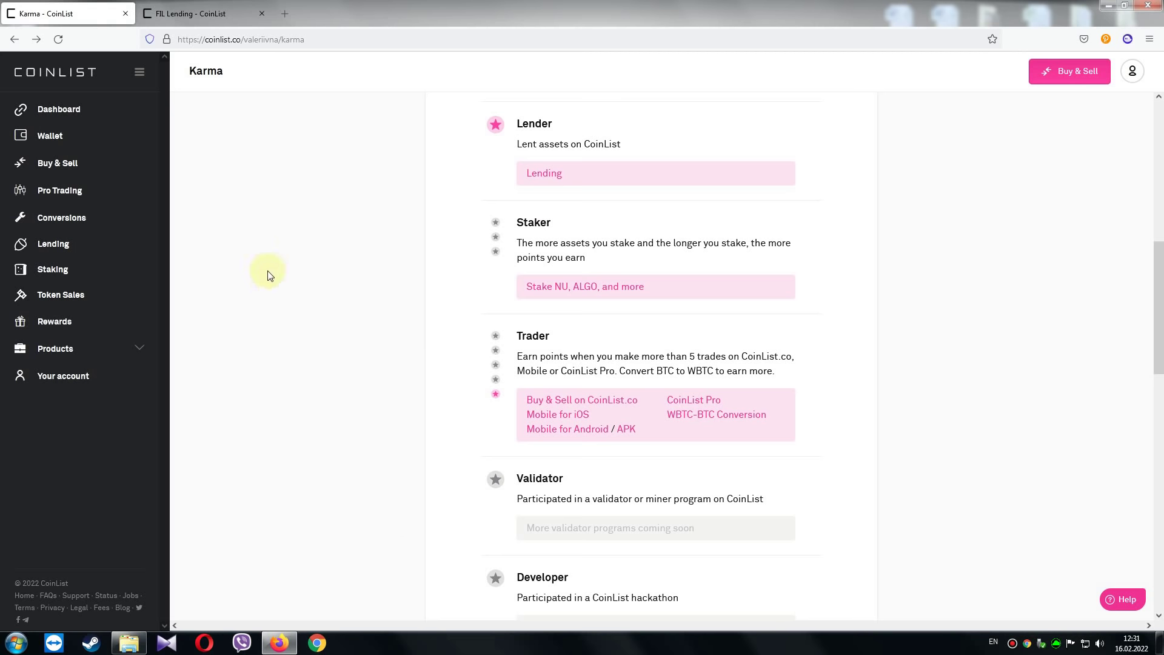
View the lending programs, then start the FIL Lending 22 registration with the existing personal entity as participant
left_click(82, 243)
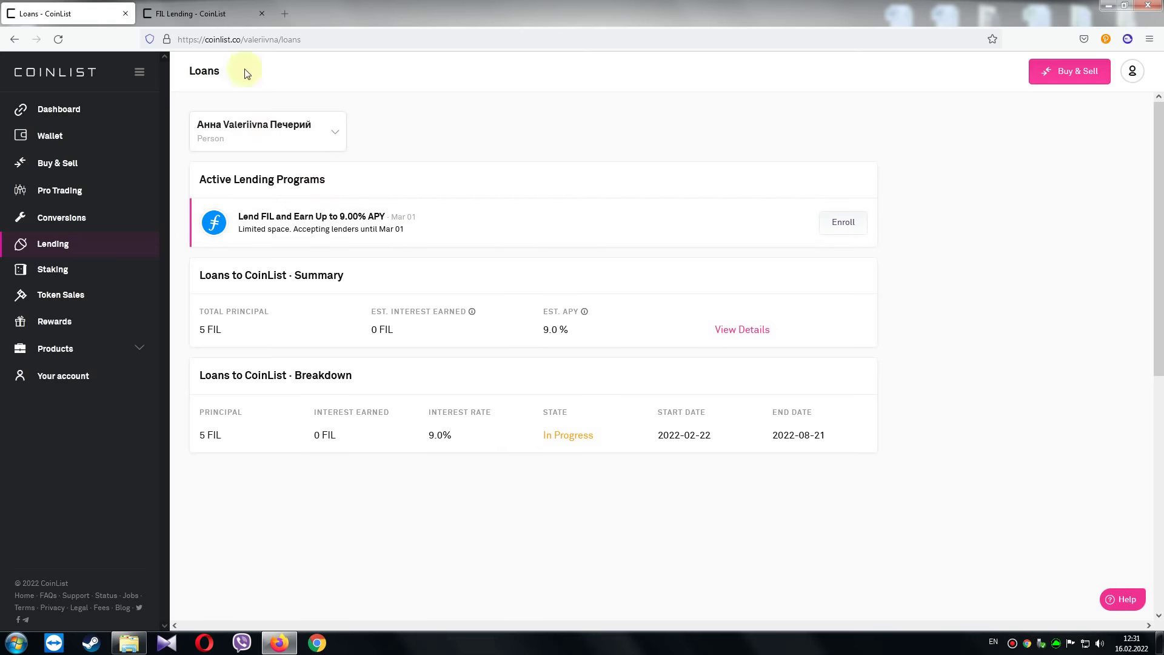
left_click(203, 20)
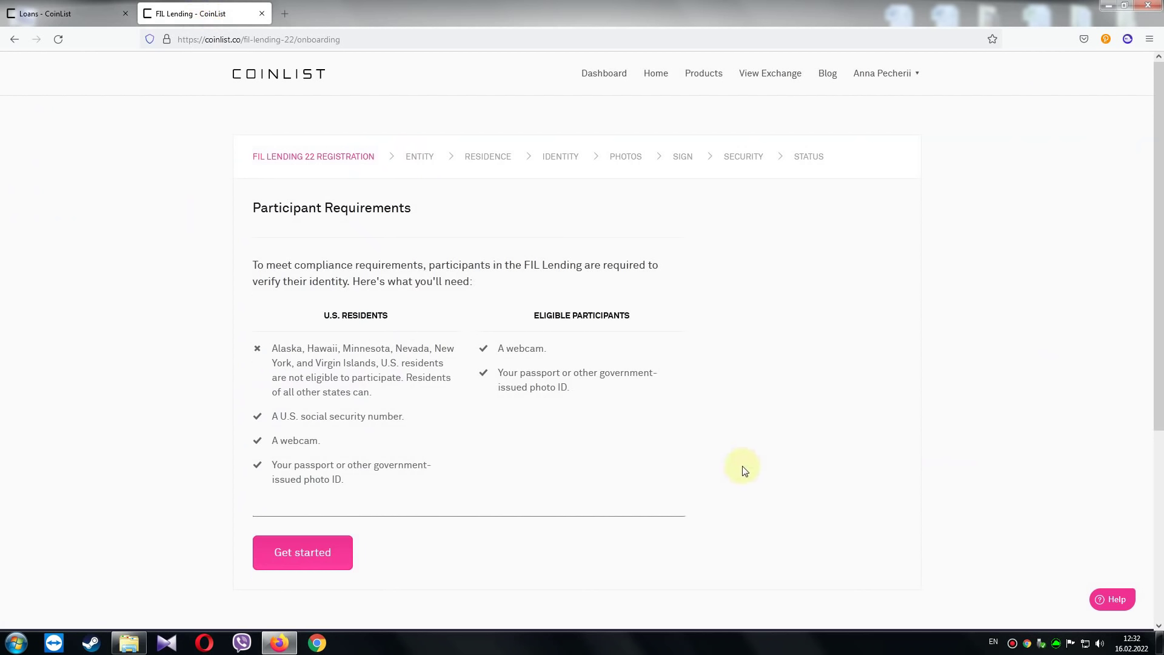
left_click(291, 559)
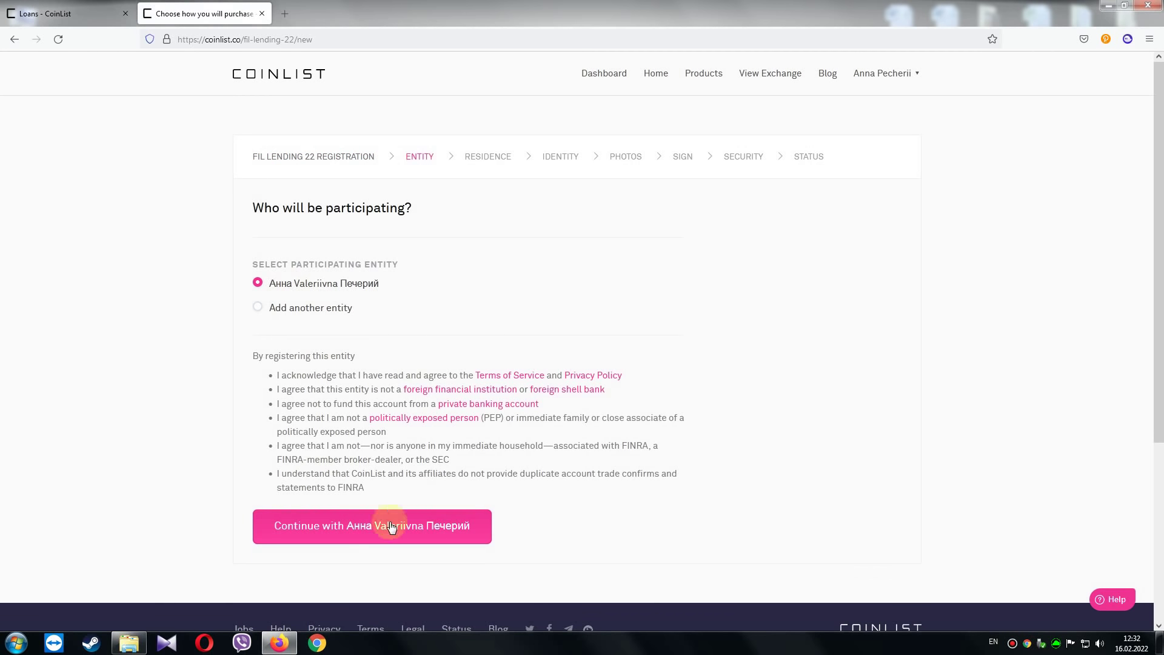
left_click(380, 528)
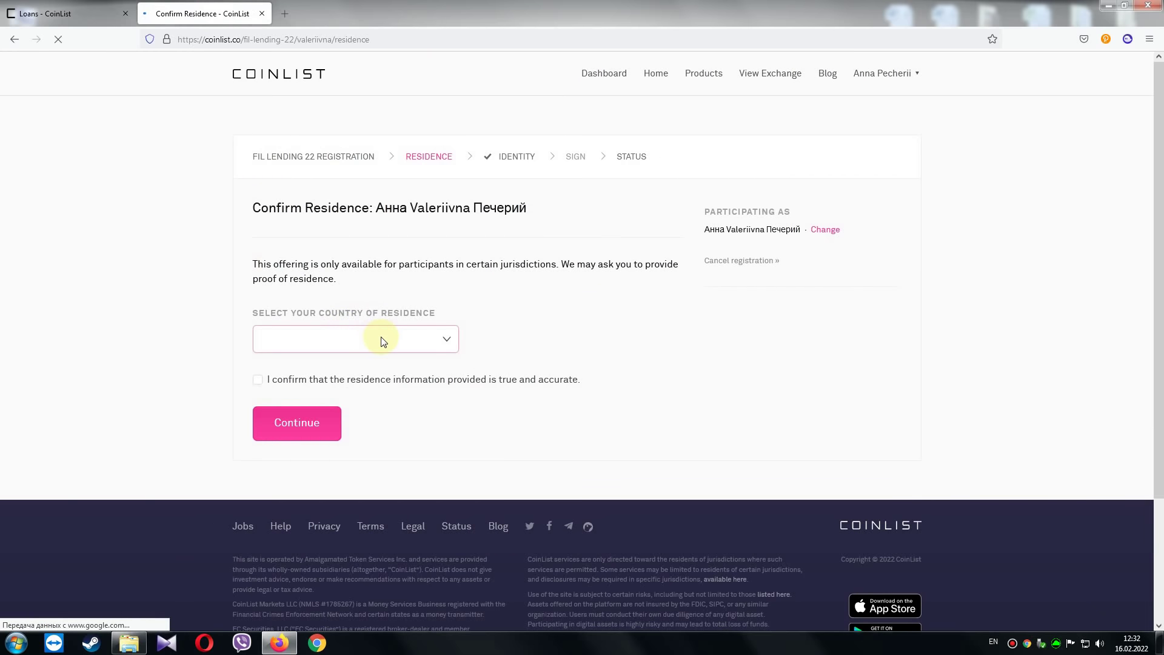
Submit the residence confirmation with Ukraine as country and Poltavs'ka Oblast' as region, declaring the information true and accurate
left_click(380, 341)
type("ukraine")
key("Return")
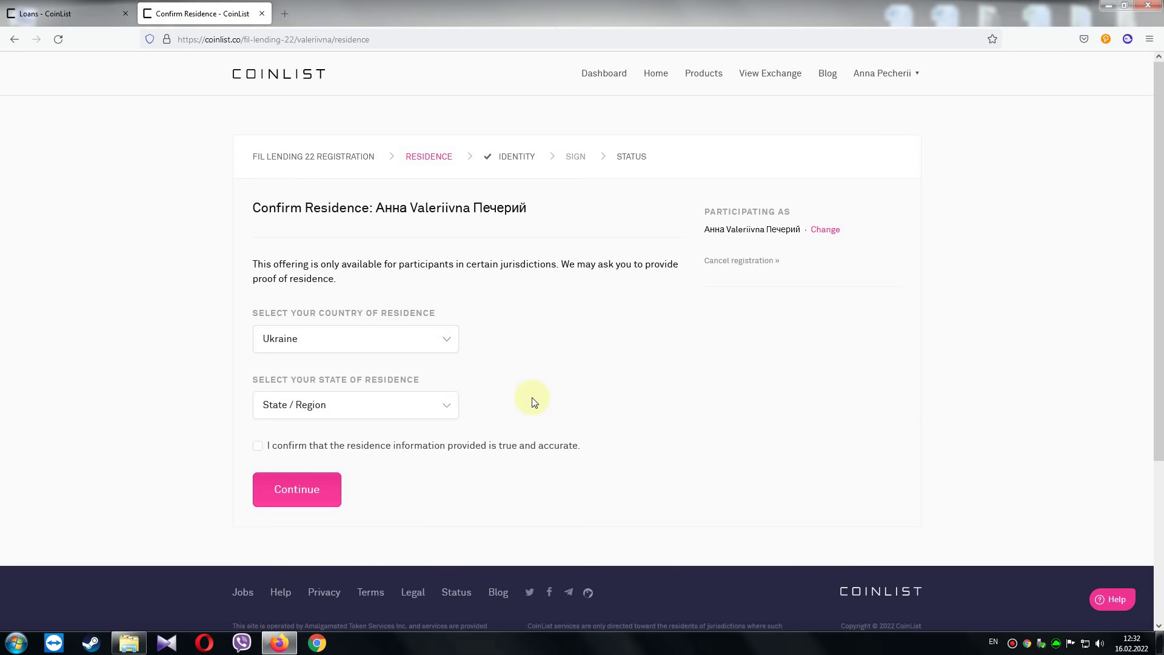
left_click(389, 406)
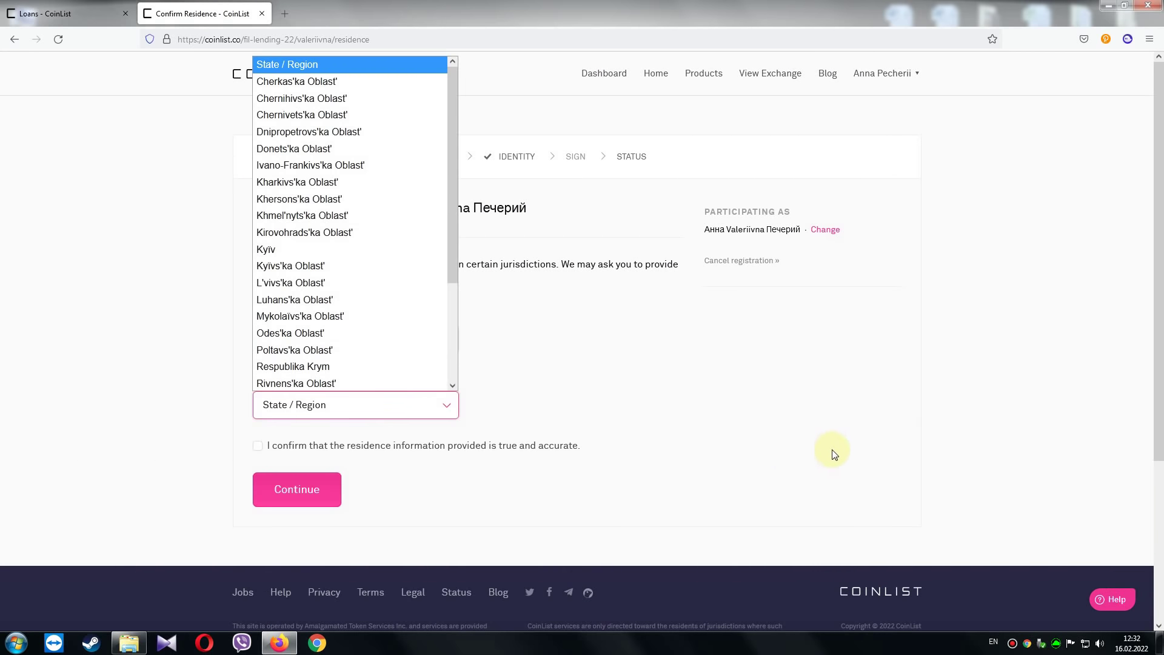
type("pol")
key("Return")
left_click(257, 446)
left_click(316, 499)
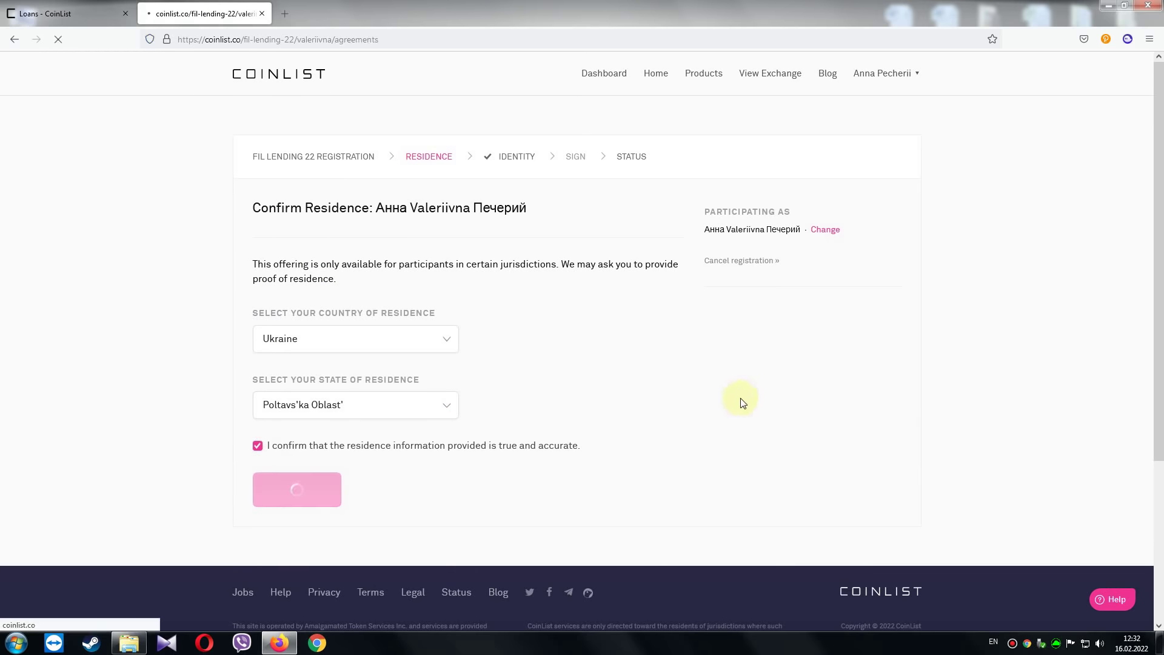
Accept both agreements for FIL Lending 22, submit them and review the registration status
left_click(257, 376)
left_click(257, 410)
left_click(291, 469)
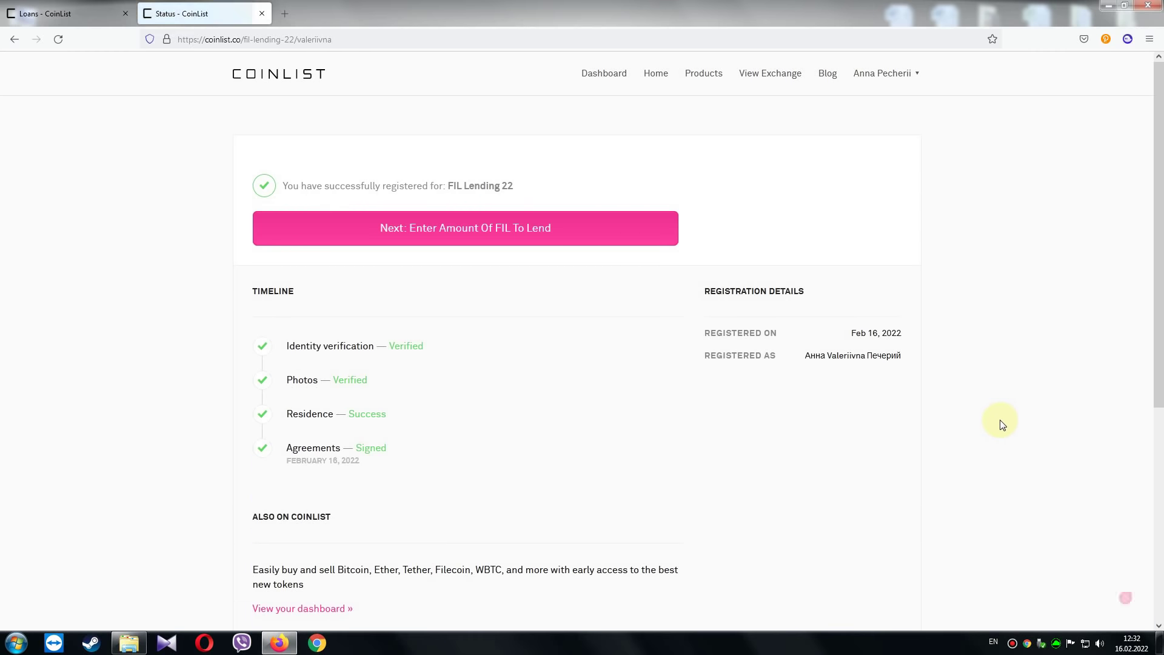
scroll(1001, 425, "down", 2)
scroll(1001, 424, "up", 2)
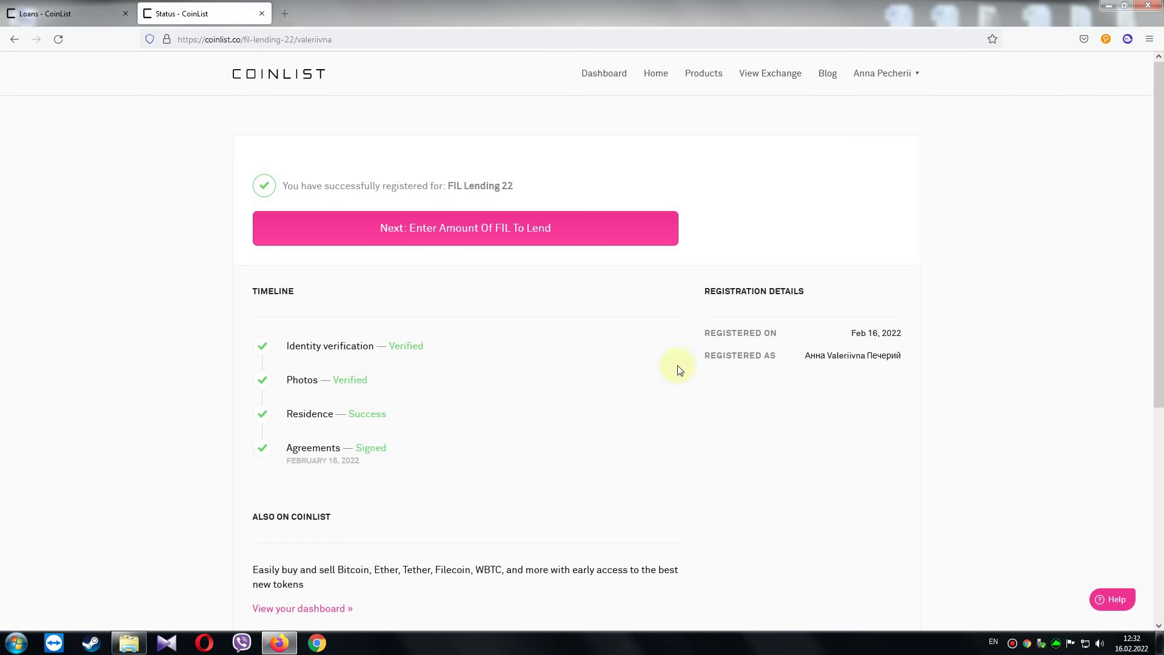
Open the form for the amount of FIL to lend and check its lending terms and amount field
left_click(430, 241)
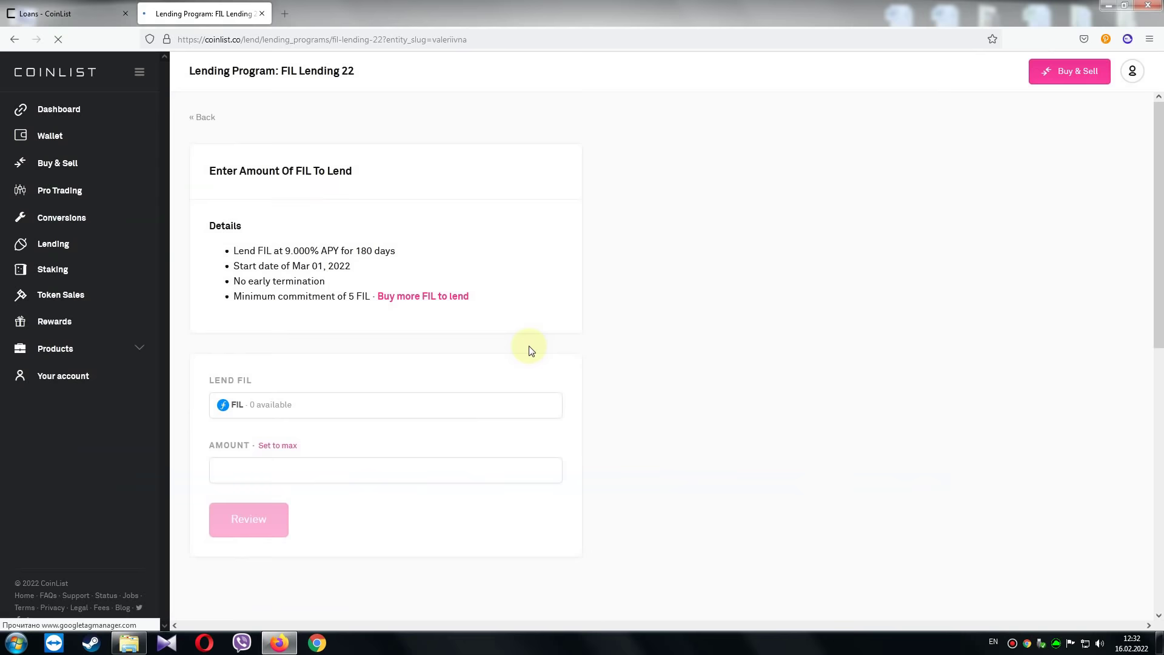
left_click(247, 472)
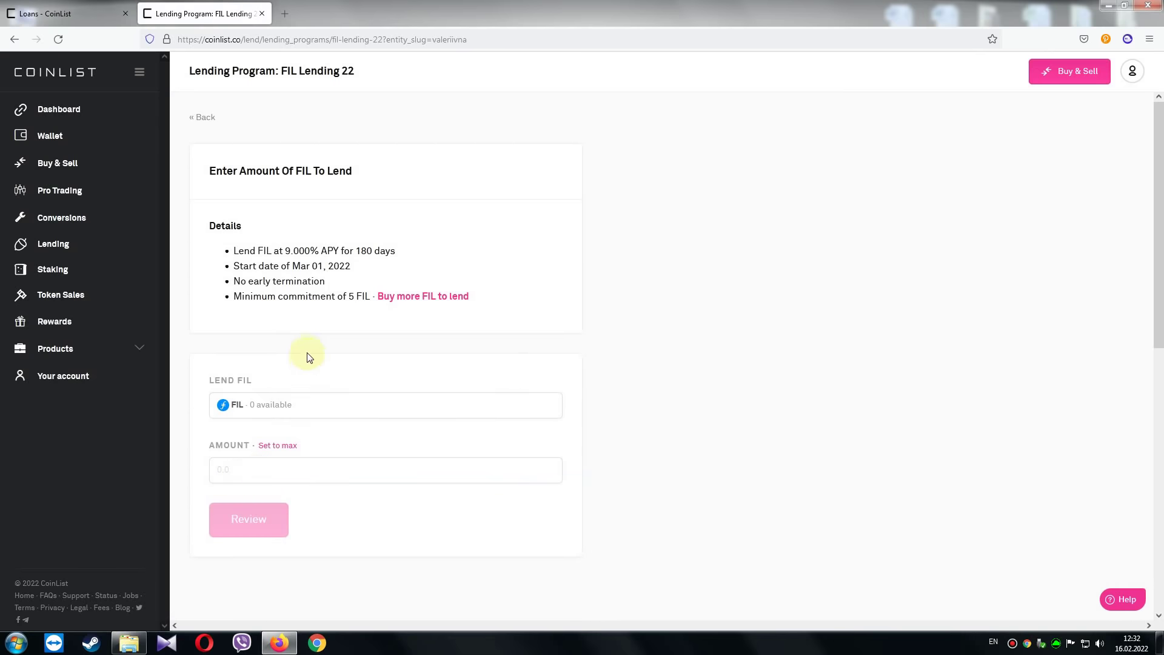
left_click(357, 320)
left_click(252, 472)
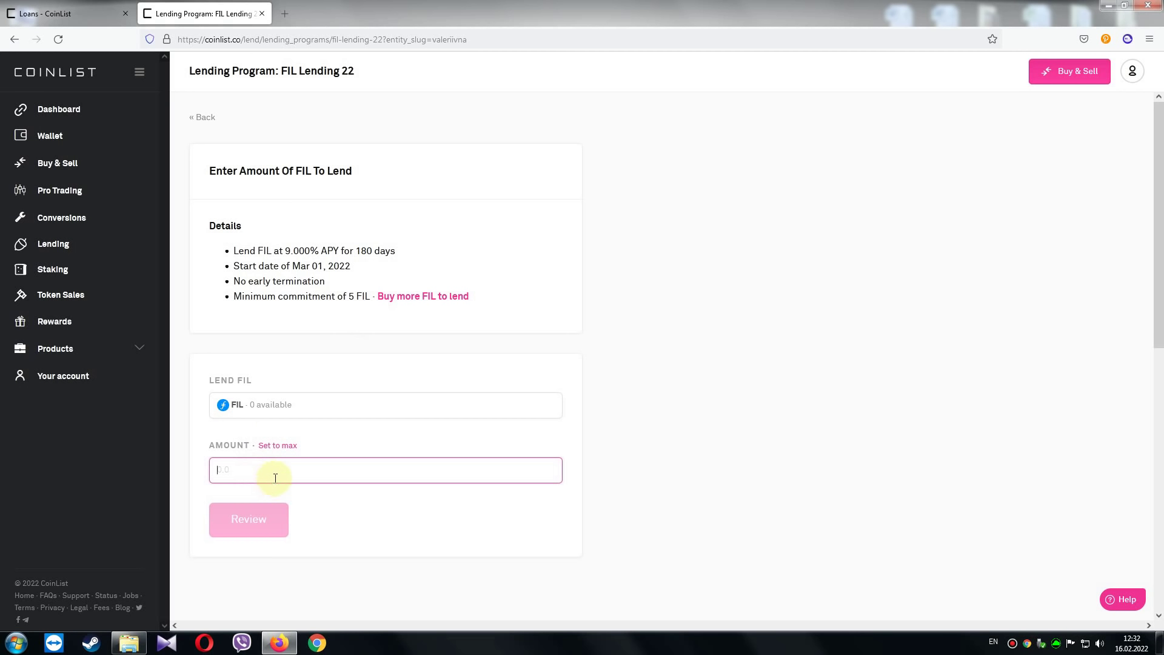
left_click(260, 522)
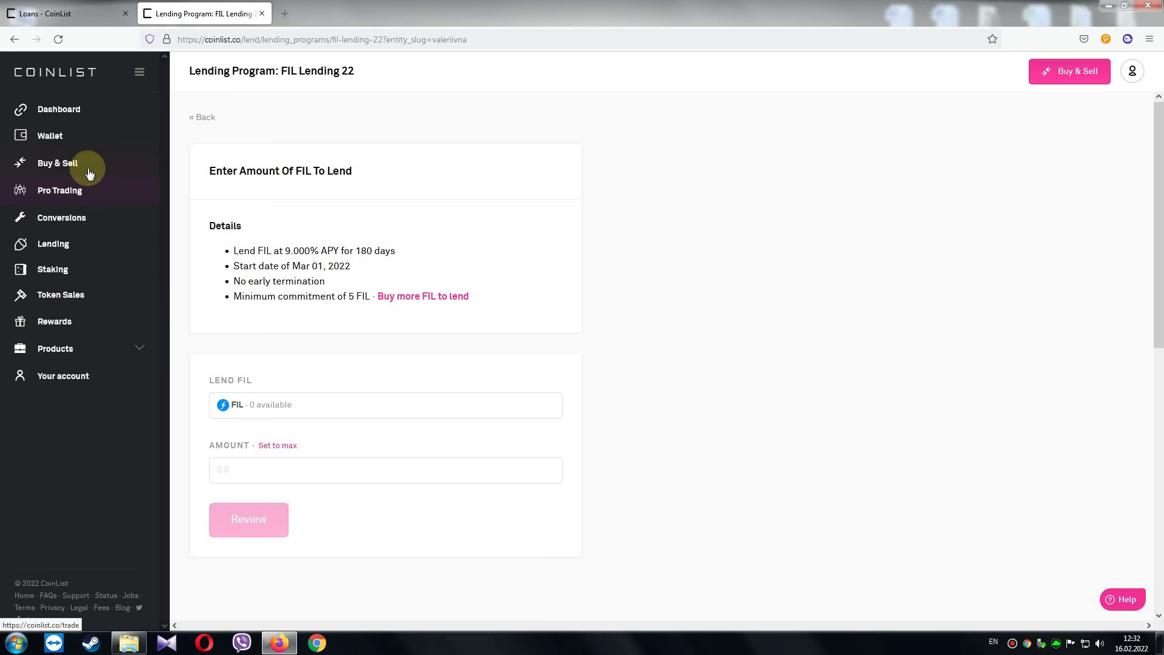
Return to the Karma page through the dashboard and check the Lender and Trader rewards
left_click(82, 114)
left_click(29, 6)
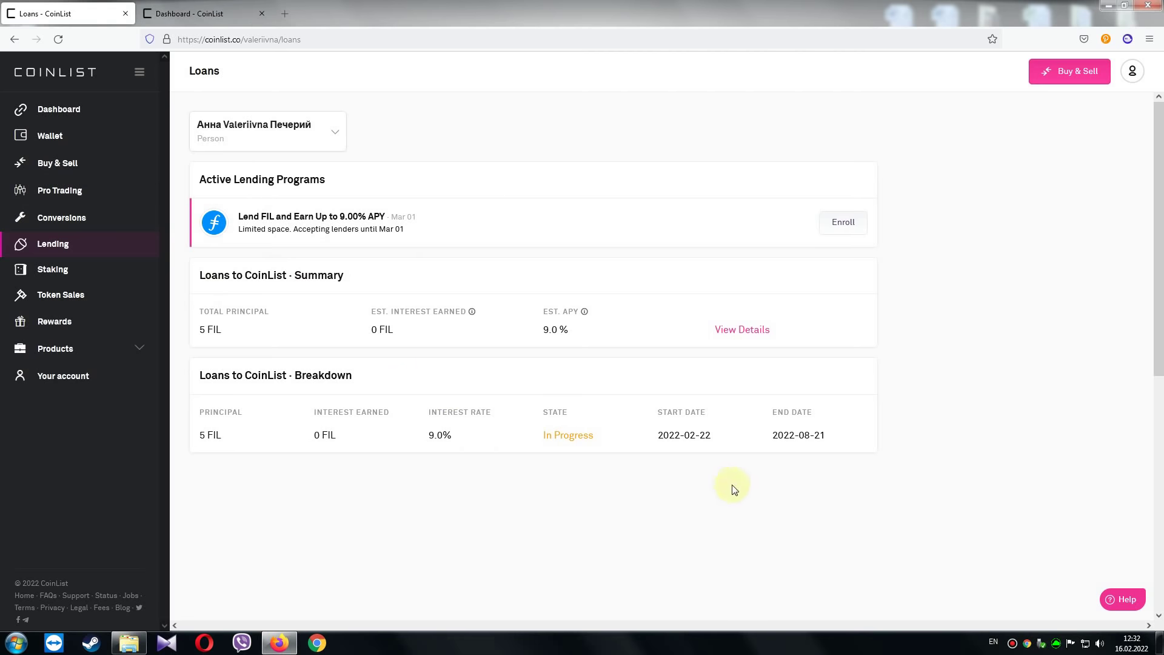
left_click(59, 112)
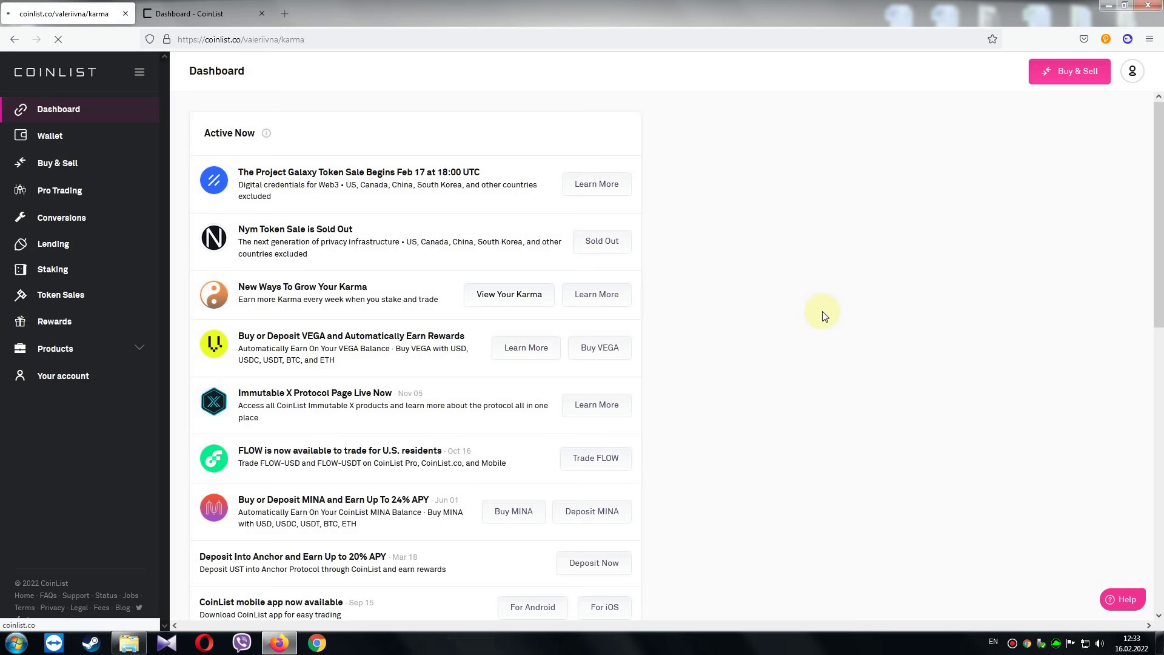
scroll(818, 324, "down", 4)
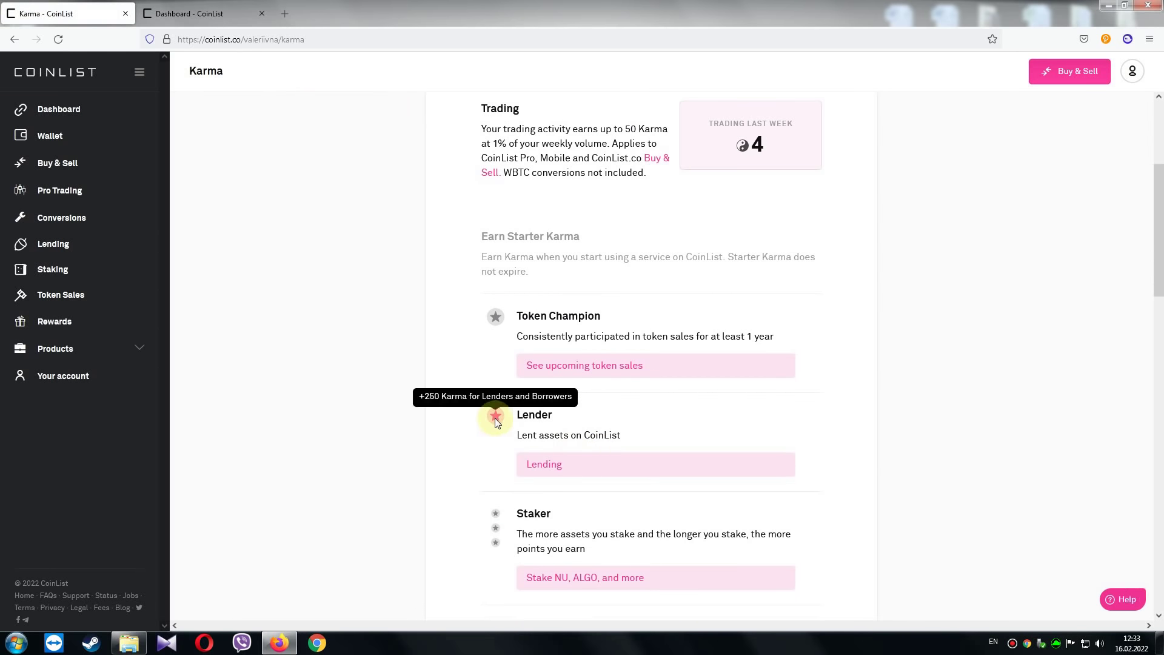
scroll(273, 415, "up", 4)
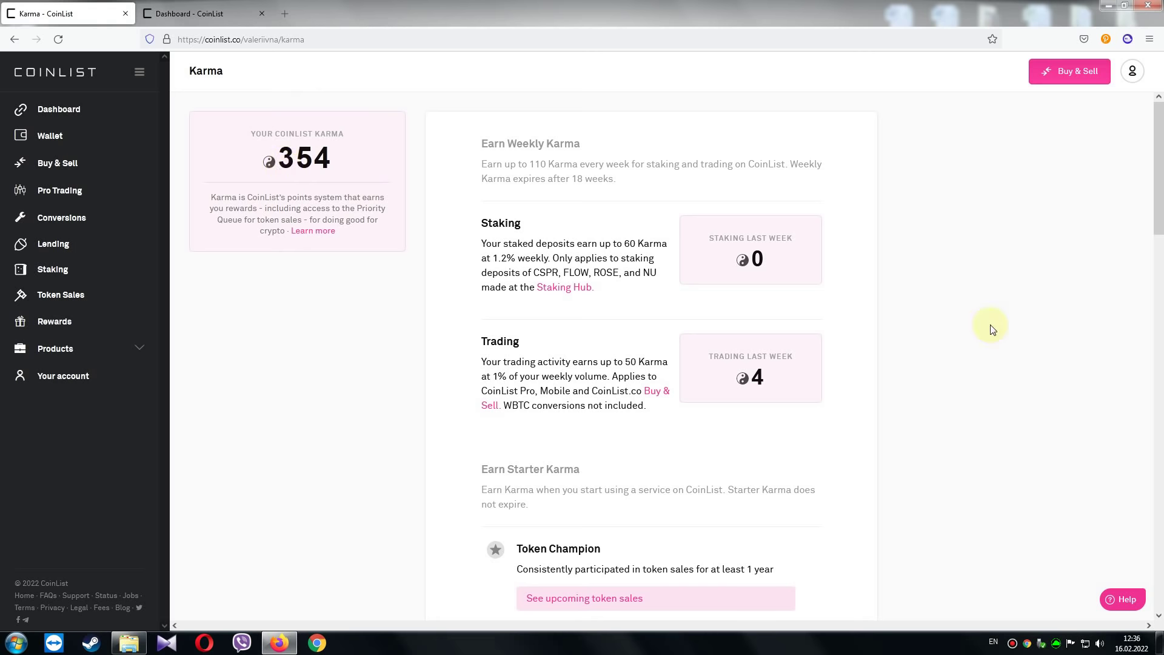
scroll(992, 329, "down", 8)
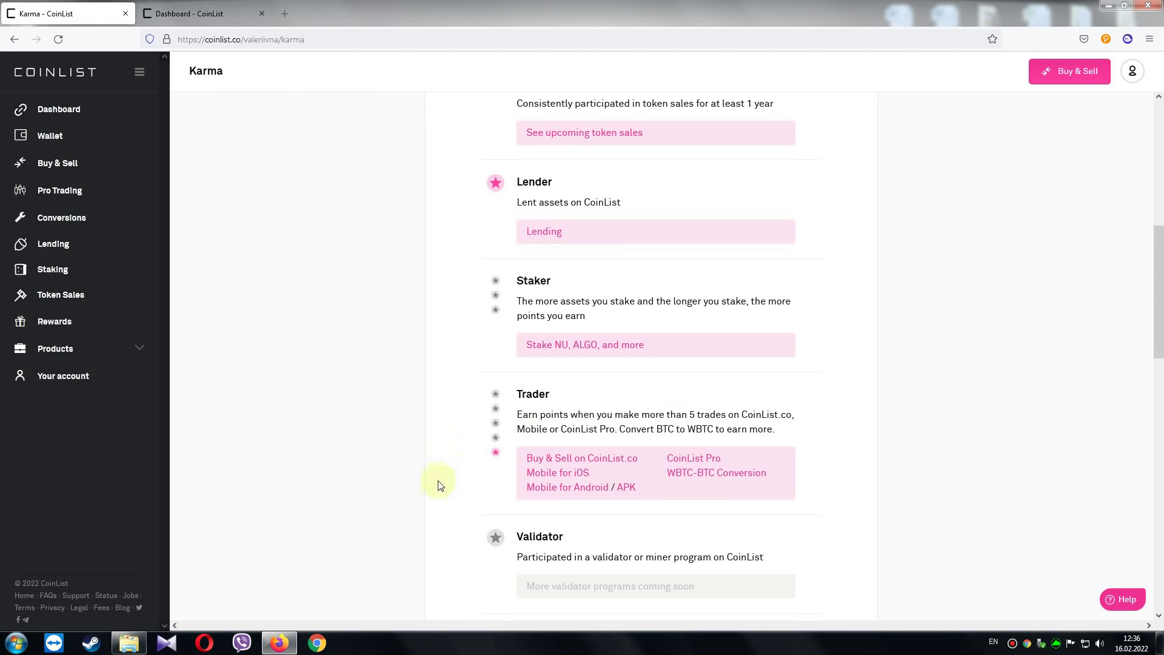
mouse_move(497, 397)
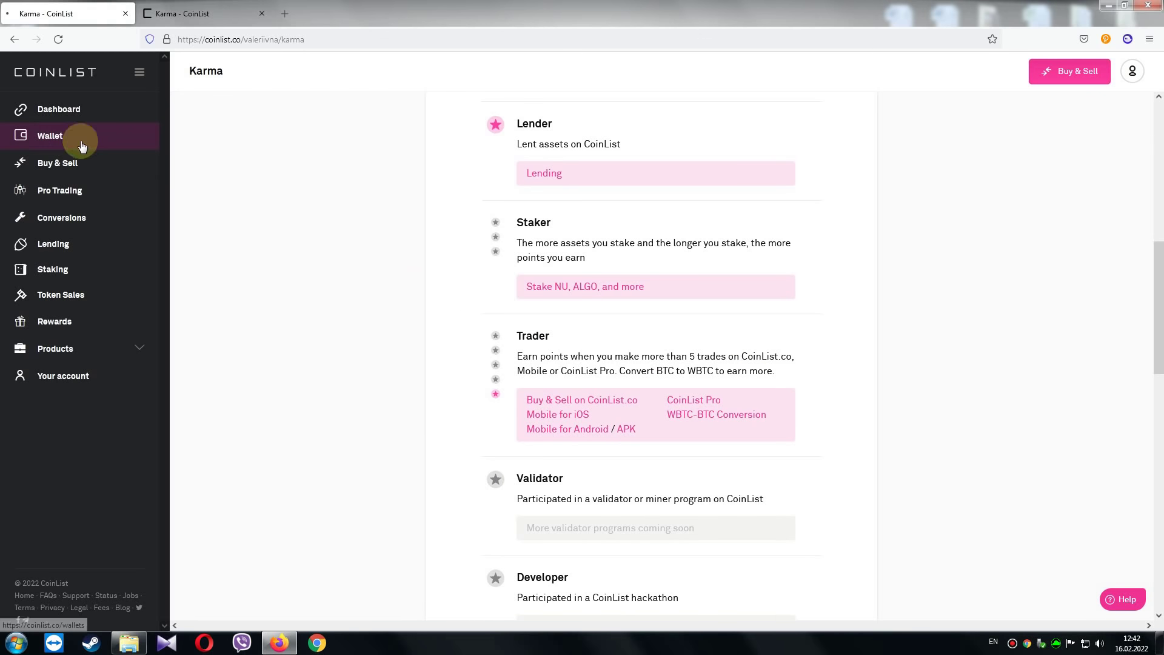
Open the wallet and look through the list of asset balances
left_click(82, 145)
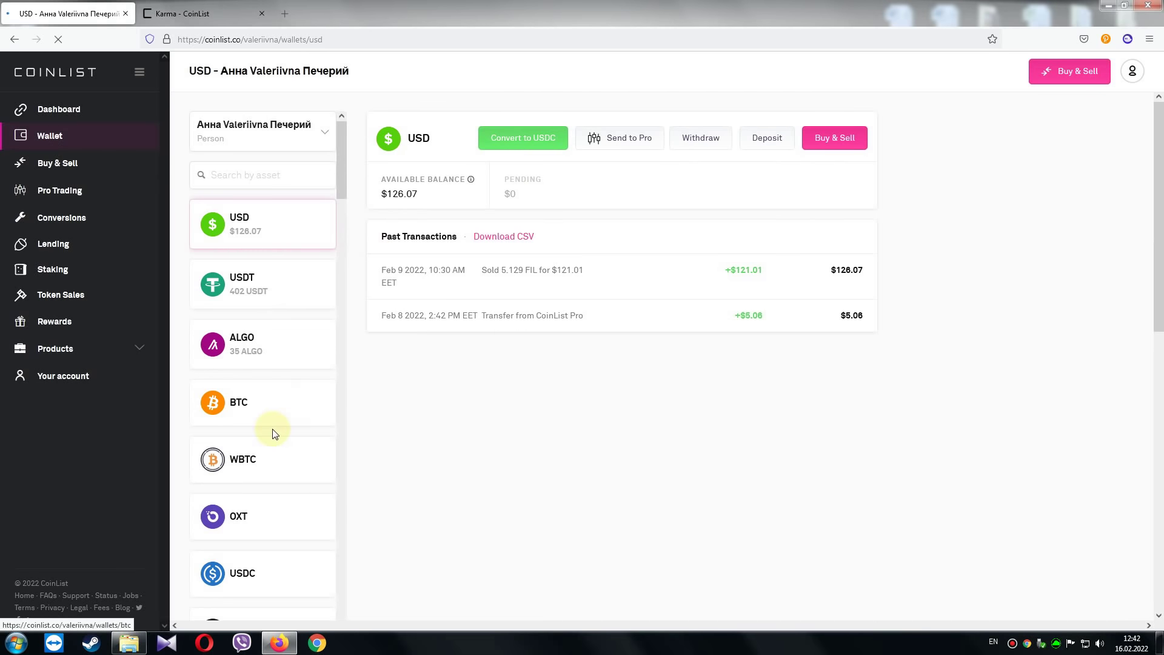
scroll(289, 397, "down", 2)
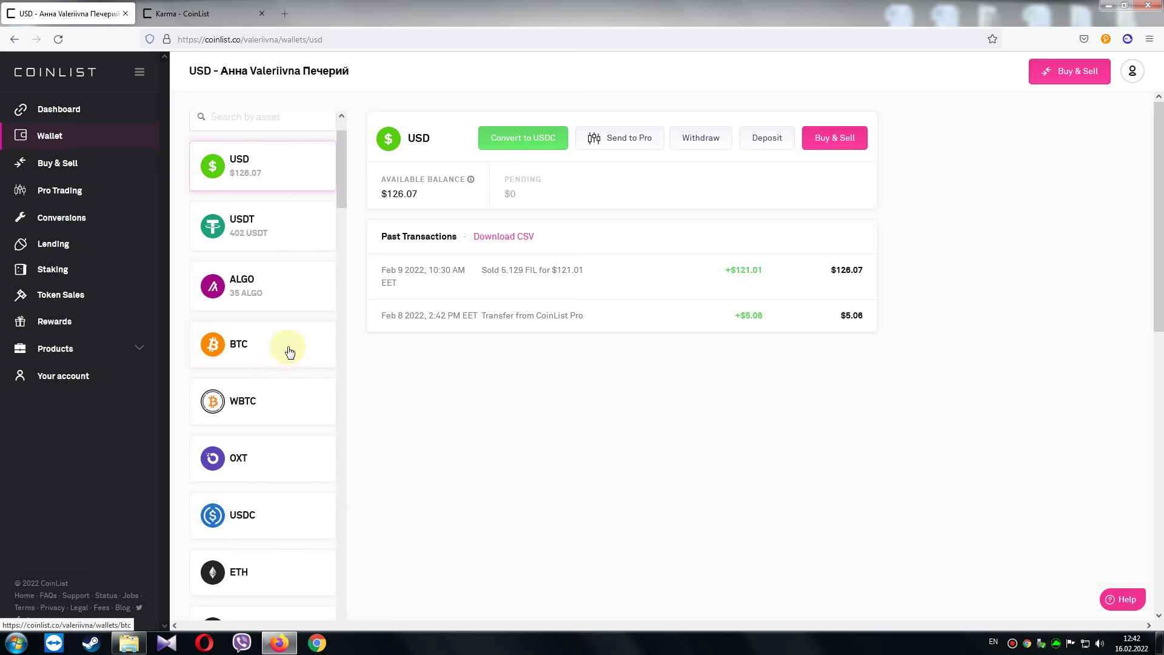
scroll(290, 351, "up", 2)
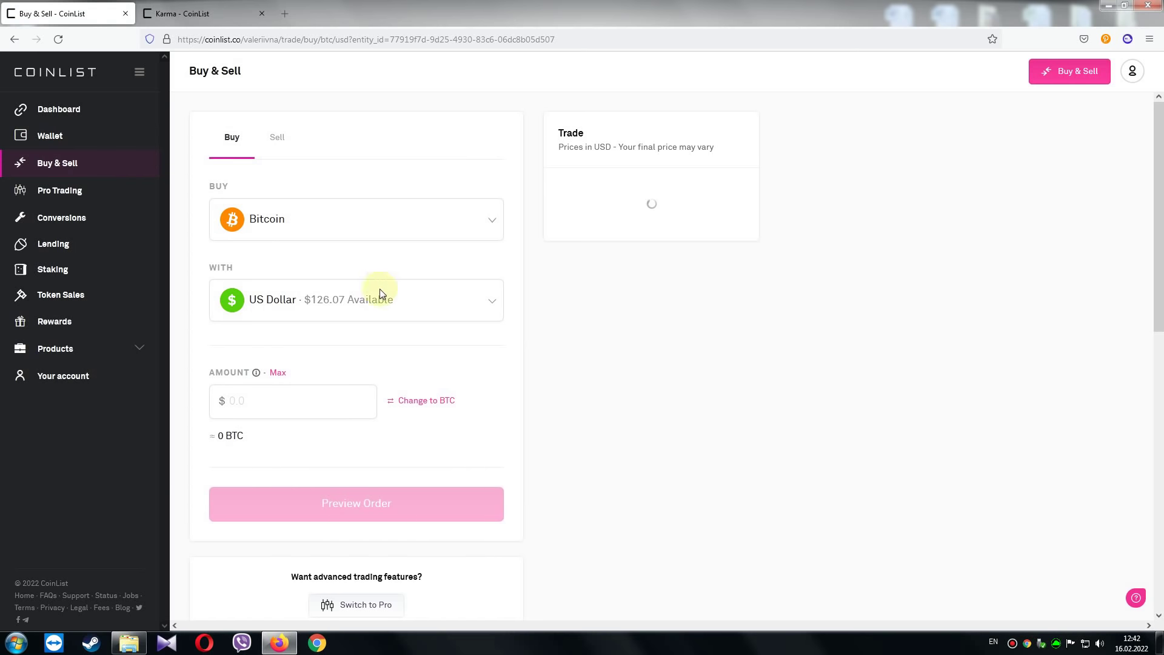
Fill in the Bitcoin purchase paid with US Dollar, using the maximum available amount of $126.07
left_click(497, 297)
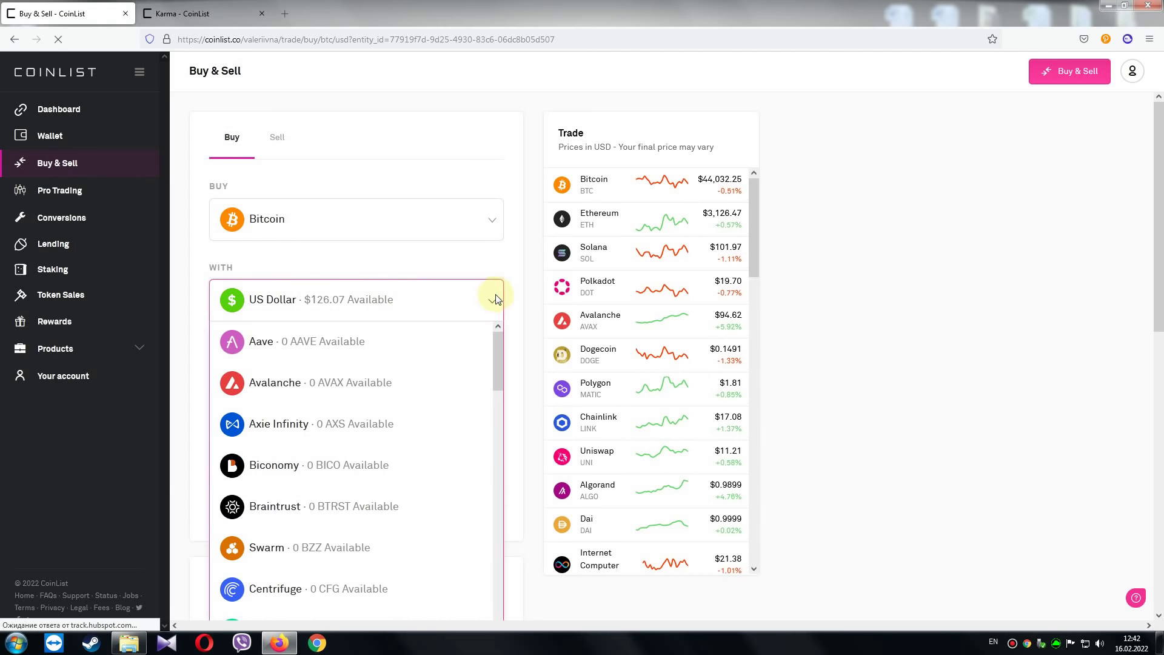
left_click(379, 267)
left_click(298, 280)
left_click(197, 282)
left_click(249, 401)
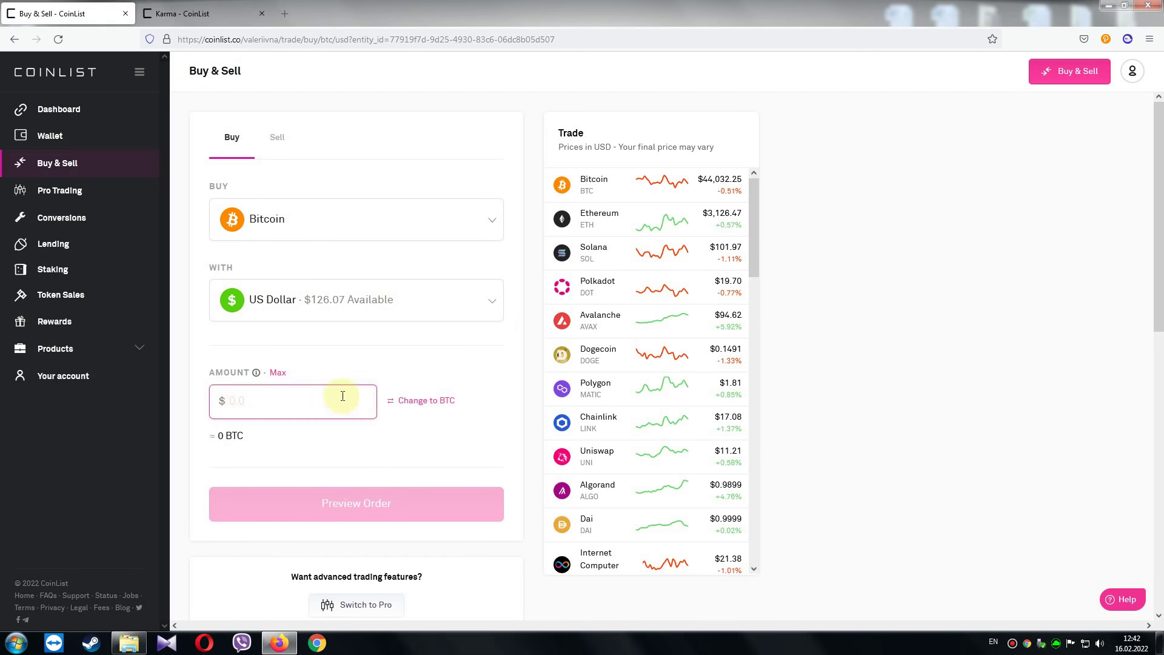
left_click(278, 373)
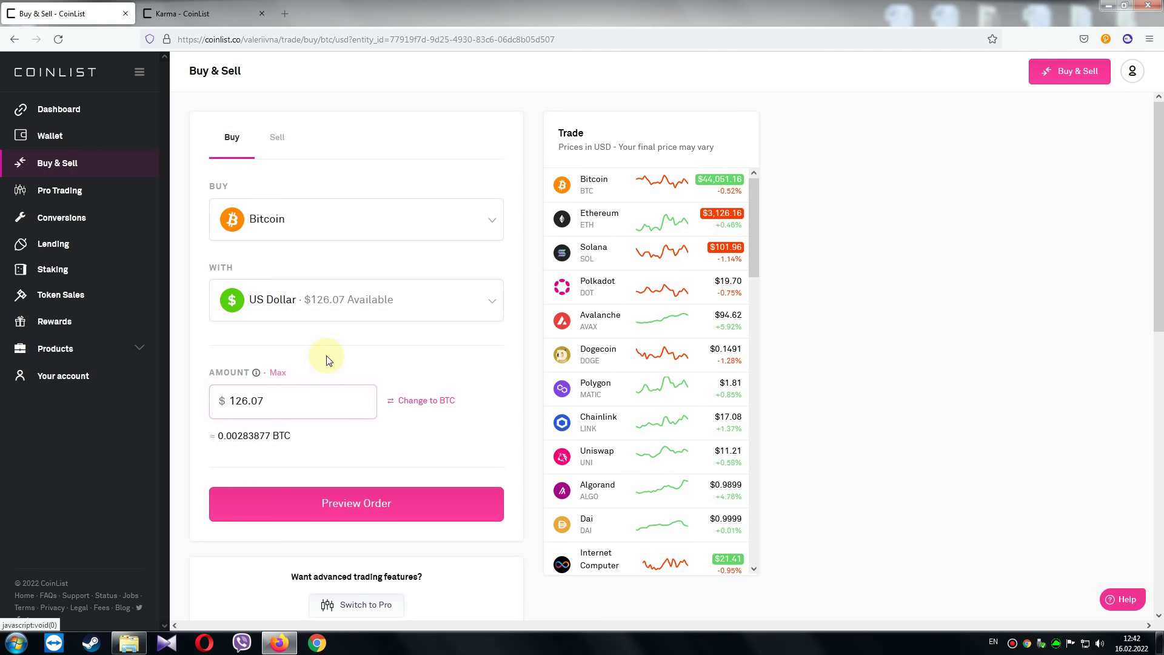
Preview and confirm the Bitcoin purchase order for $126.07, then open the BTC wallet
left_click(391, 507)
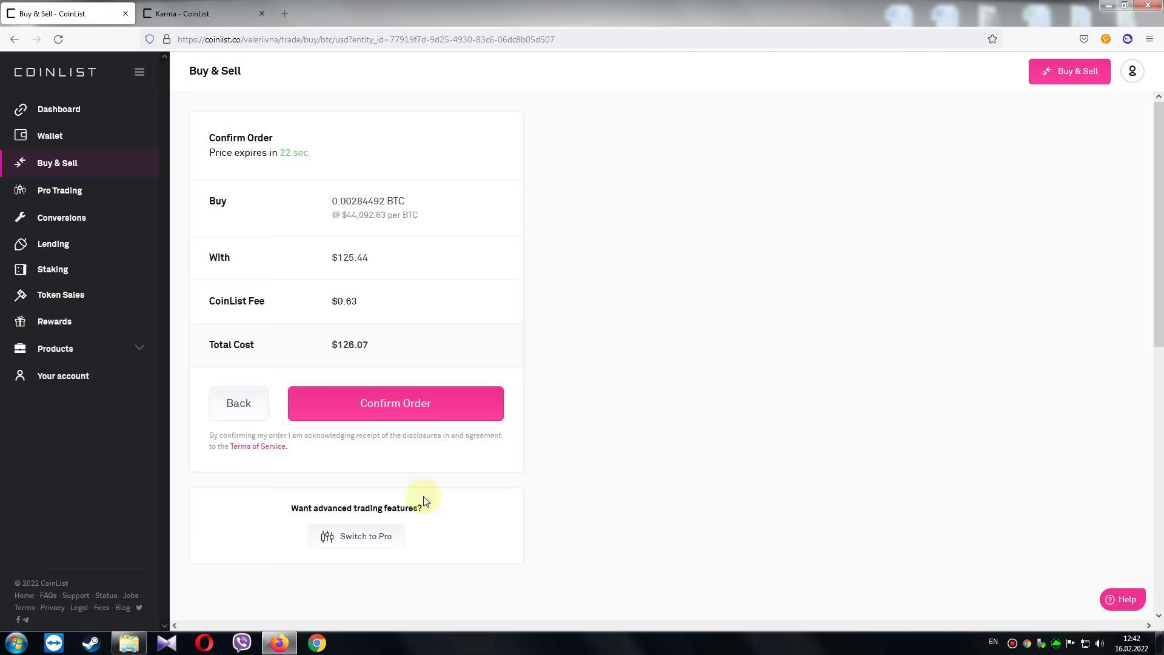
left_click(392, 402)
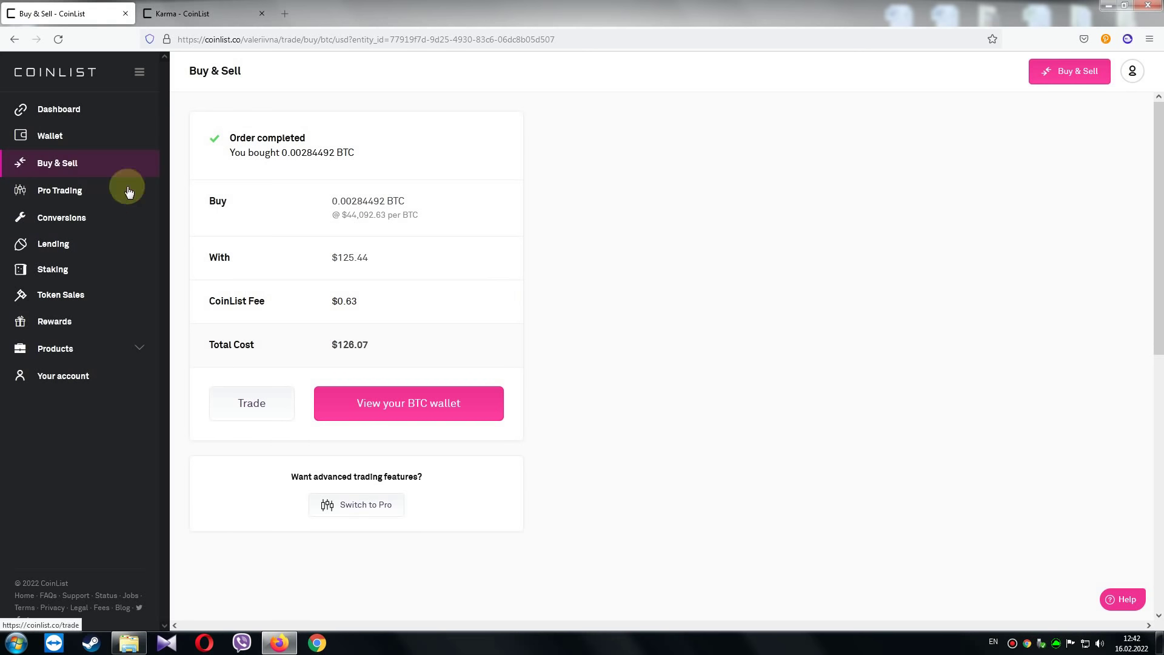
left_click(423, 412)
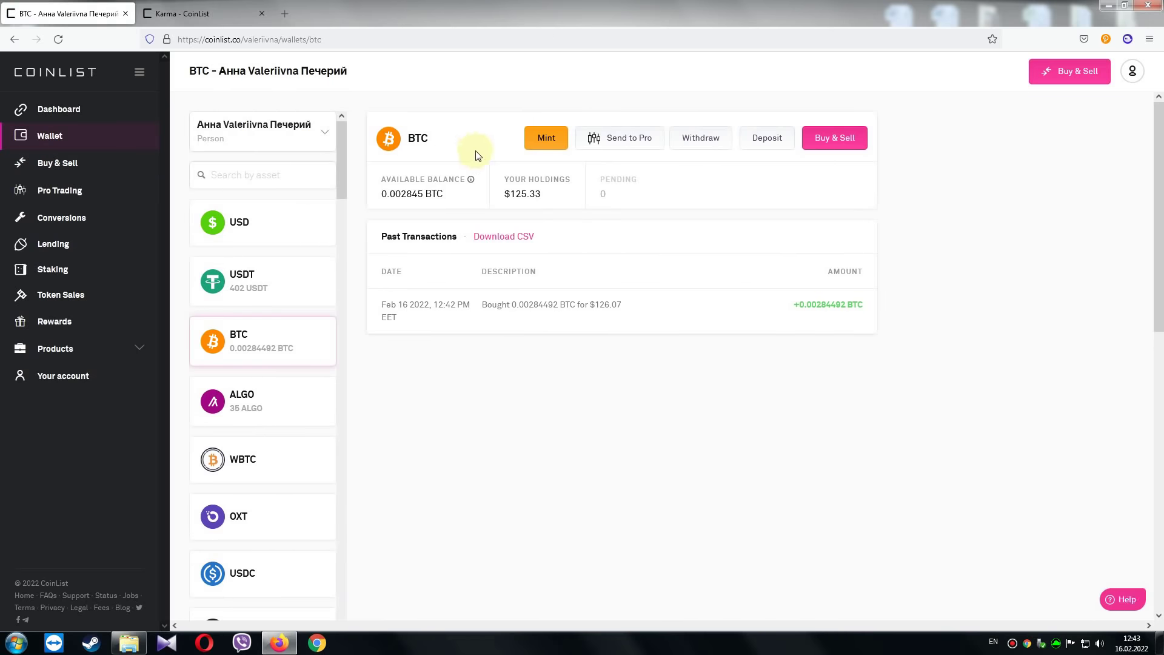
Convert the maximum available 0.002844 BTC to WBTC from the BTC wallet
left_click(547, 146)
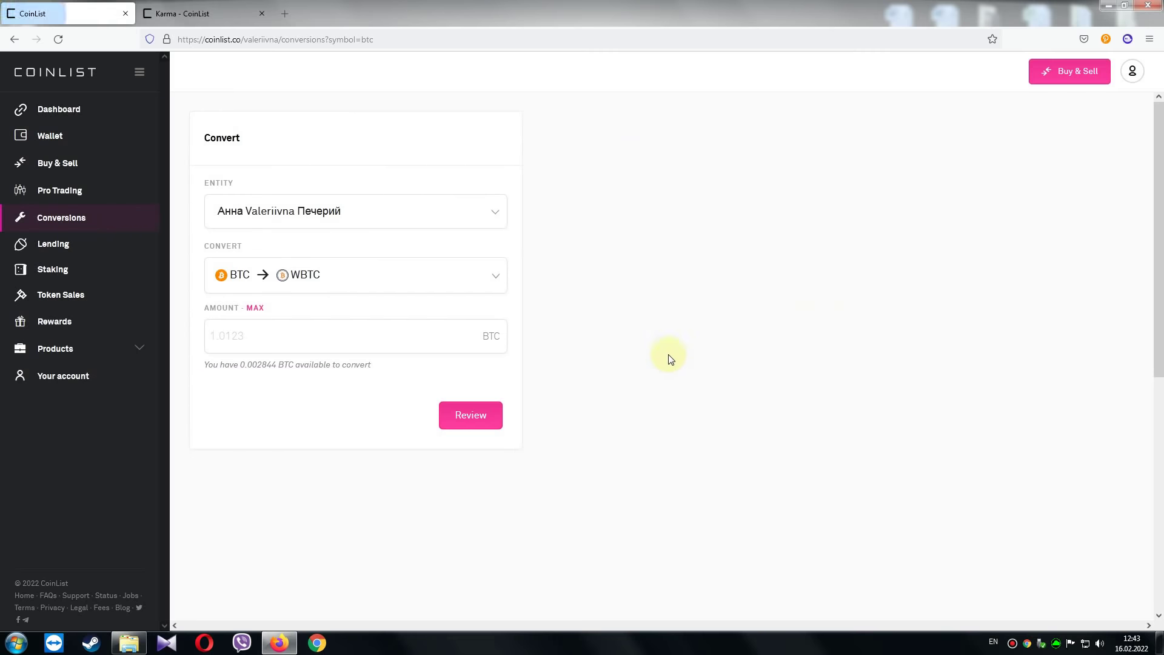
left_click(255, 308)
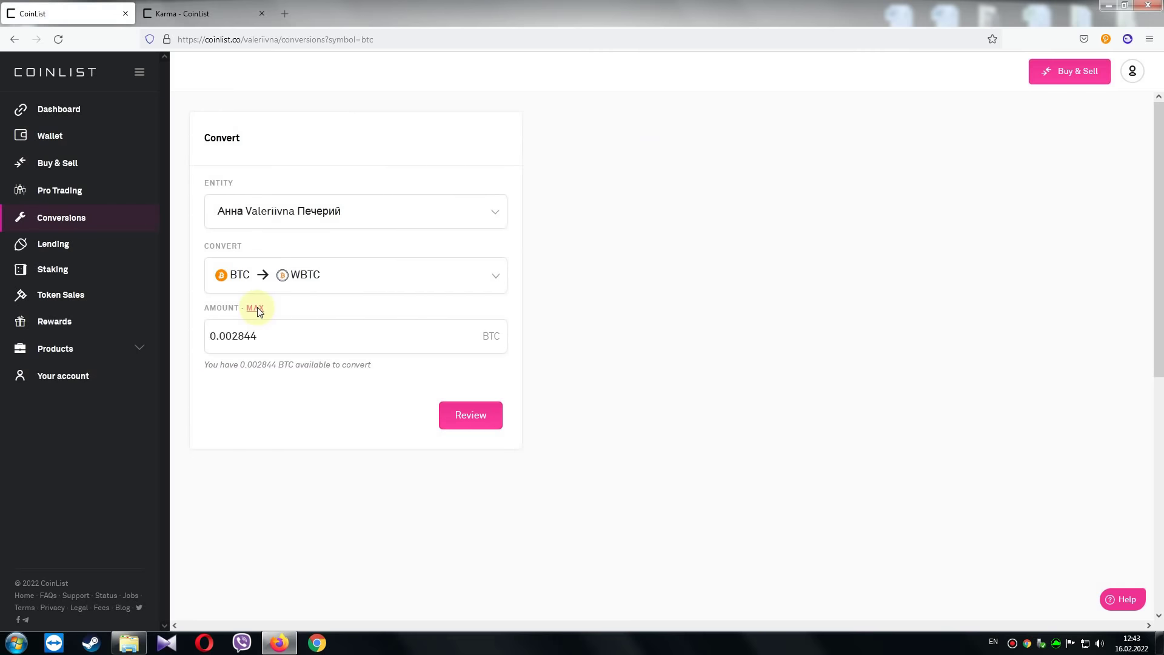
left_click(468, 419)
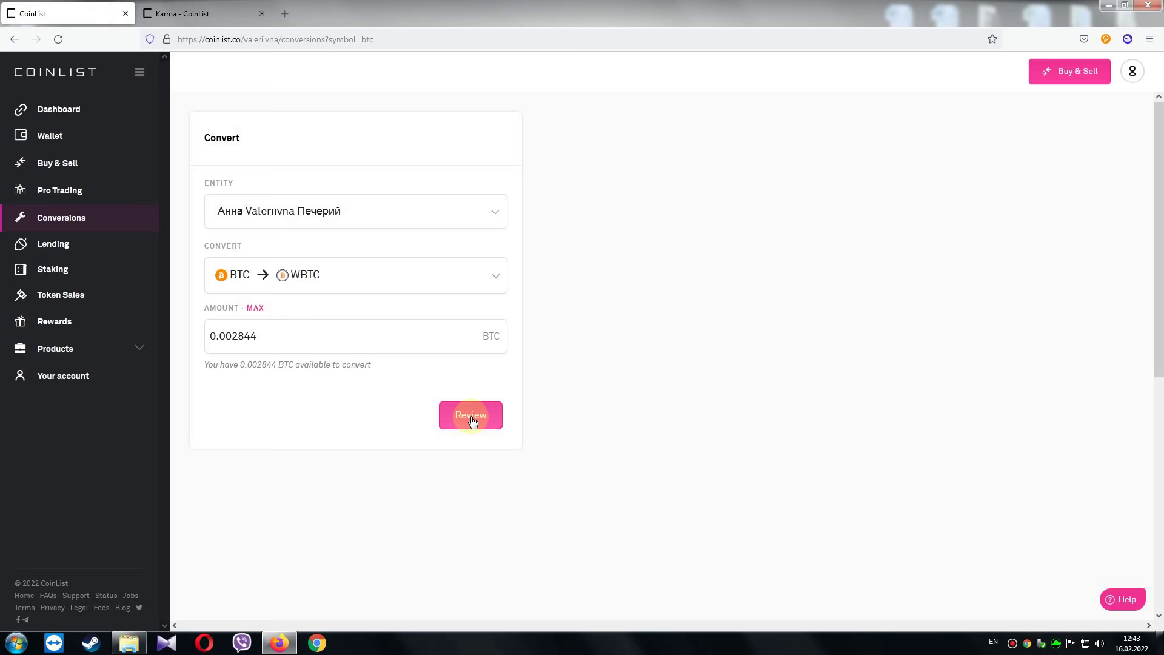
left_click(488, 358)
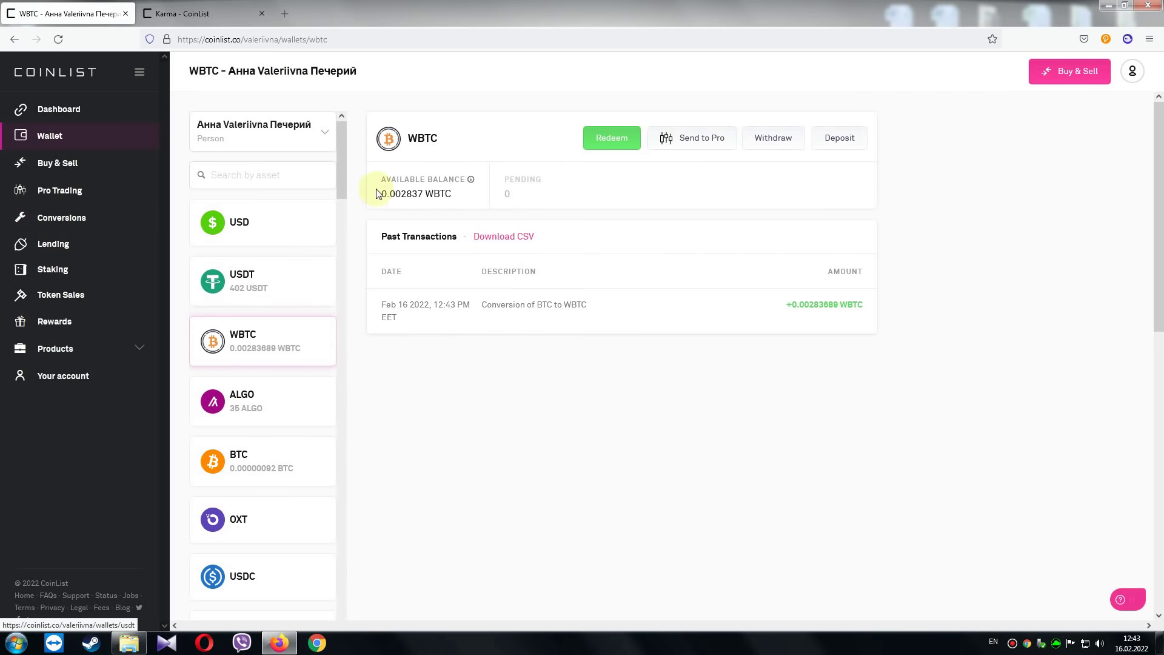
Redeem the maximum available 0.002836 WBTC back to BTC and view the BTC wallet
left_click(611, 144)
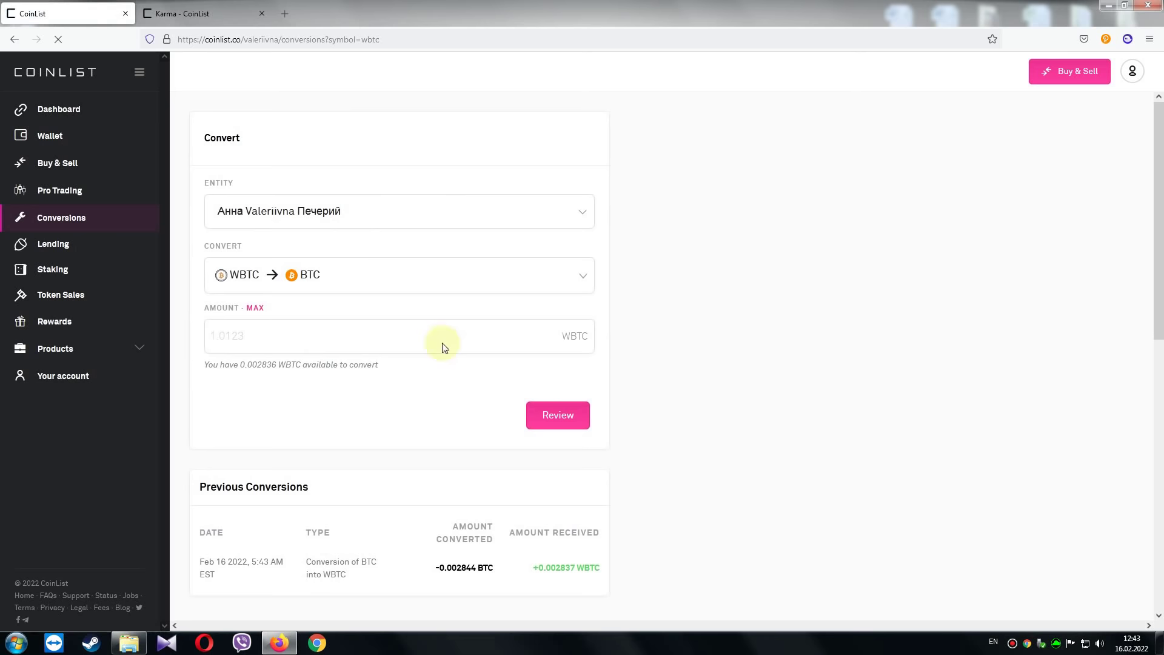
left_click(255, 308)
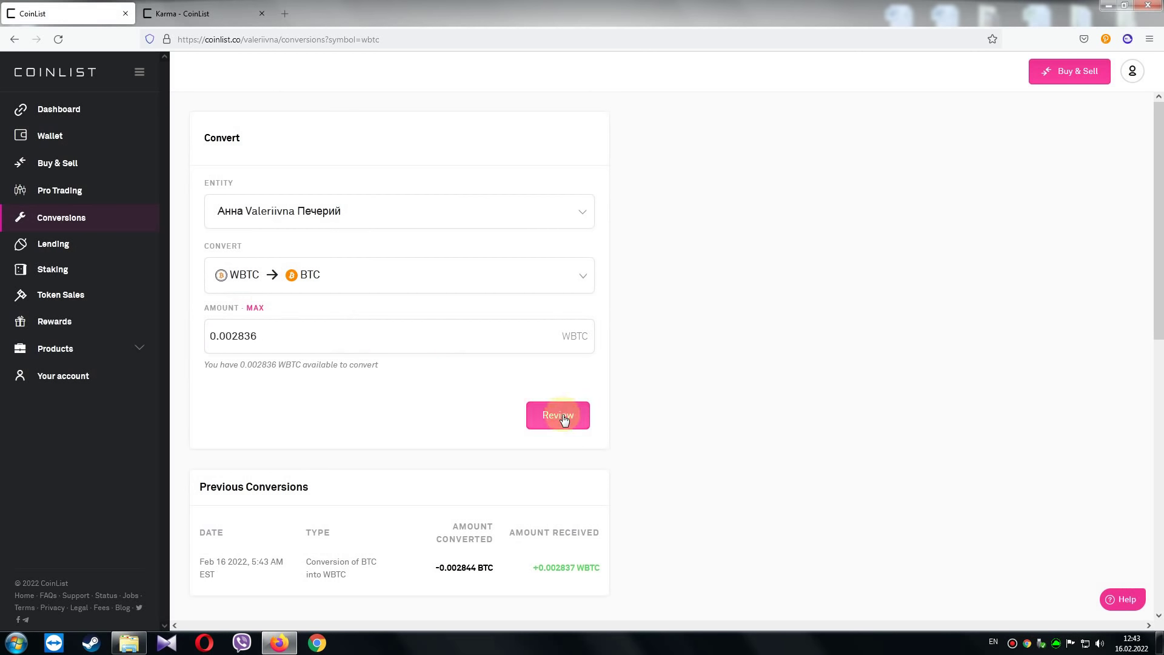
left_click(558, 415)
left_click(560, 348)
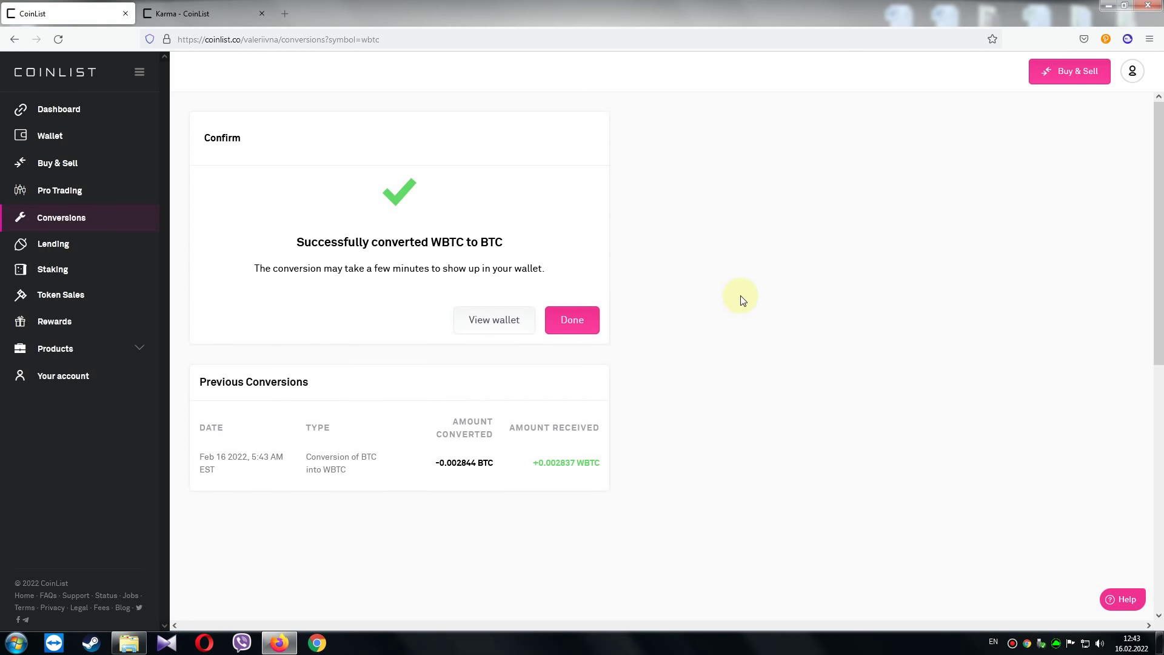
left_click(494, 320)
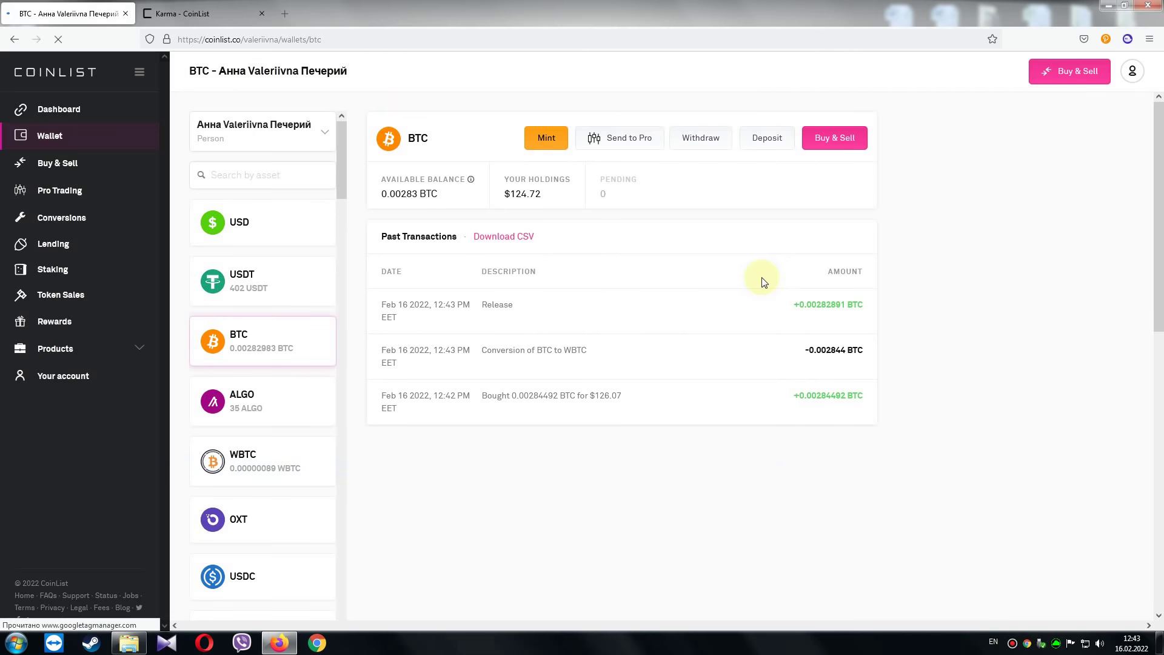
Mint WBTC again by converting the maximum available 0.002829 BTC, and view the WBTC wallet
left_click(544, 144)
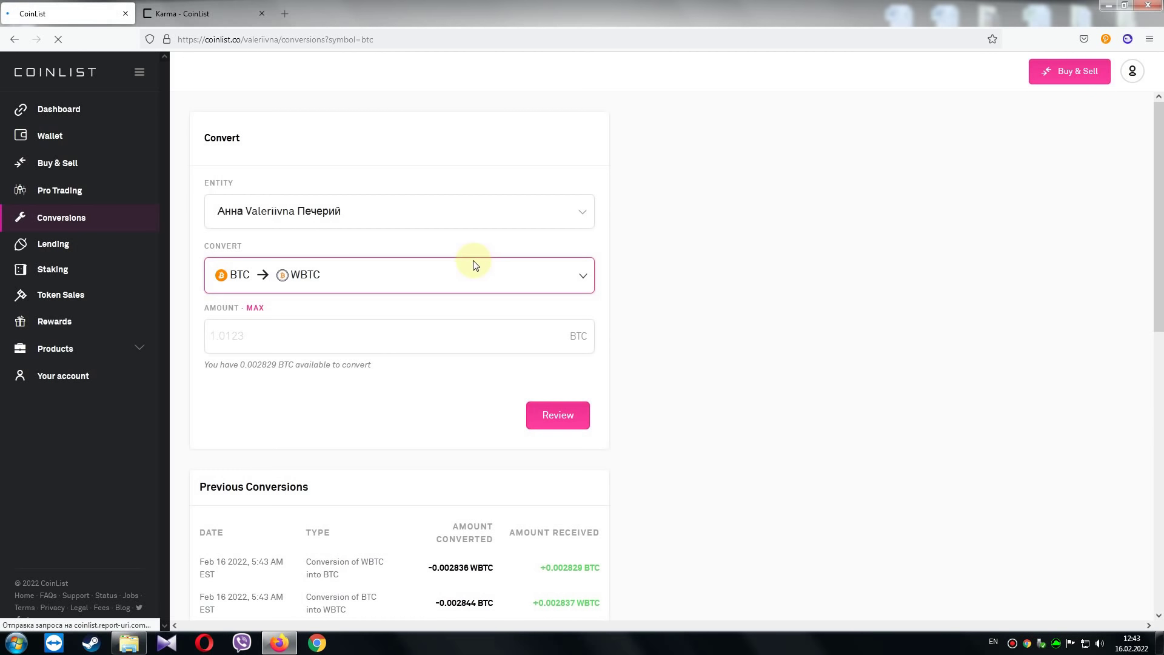
left_click(256, 308)
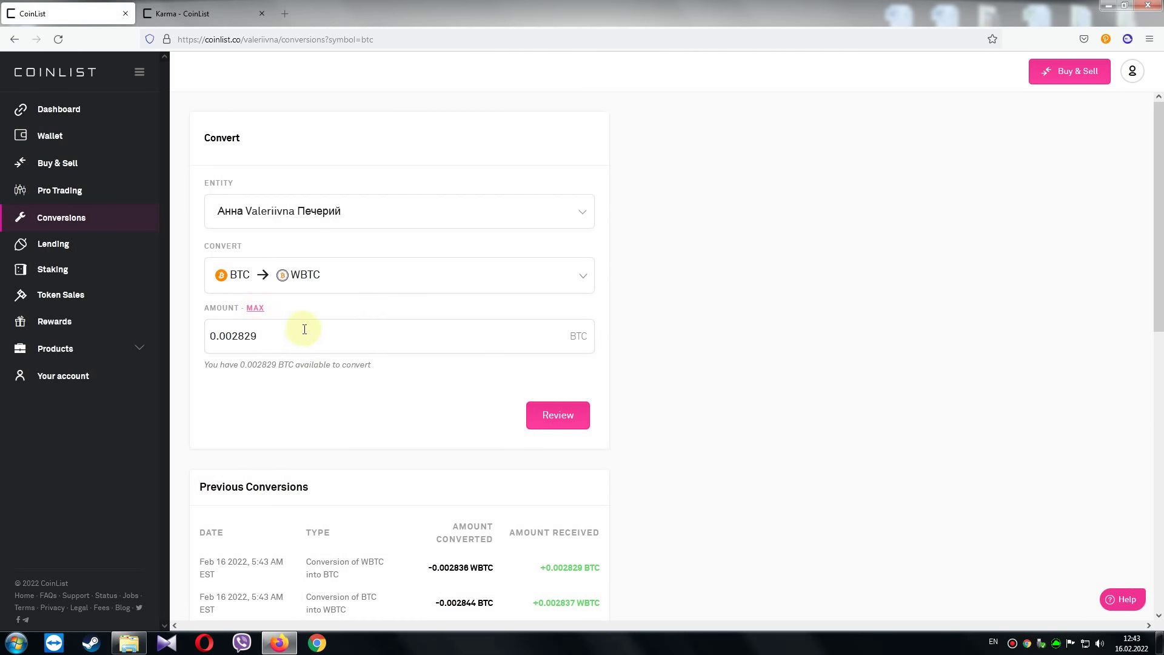
left_click(558, 415)
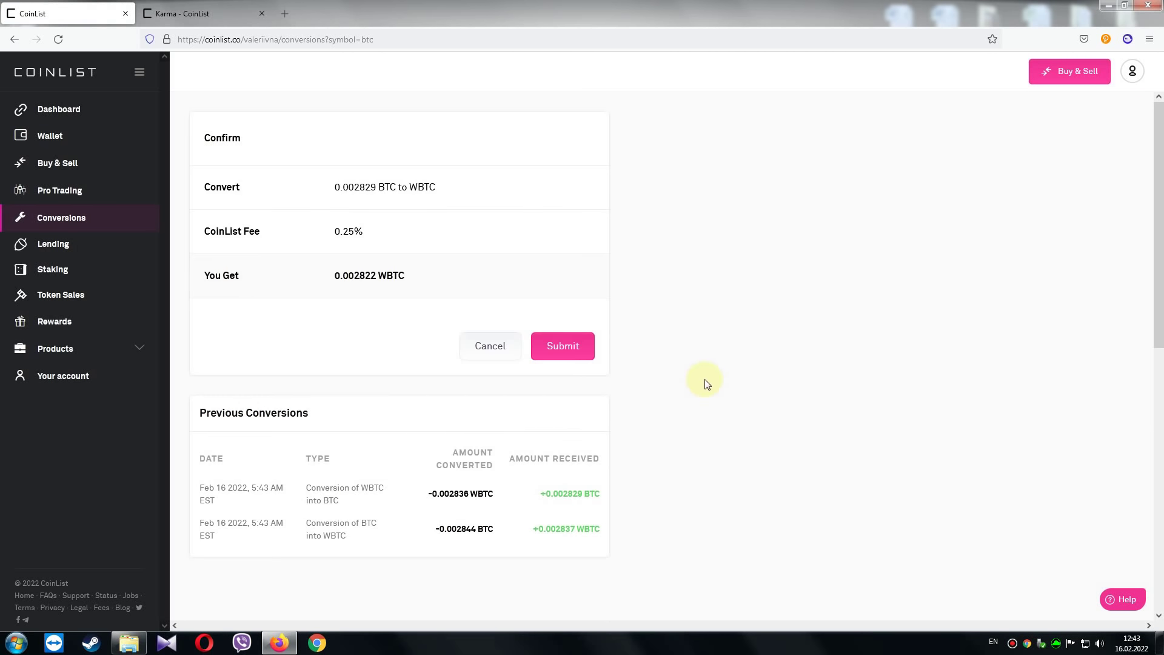
left_click(573, 346)
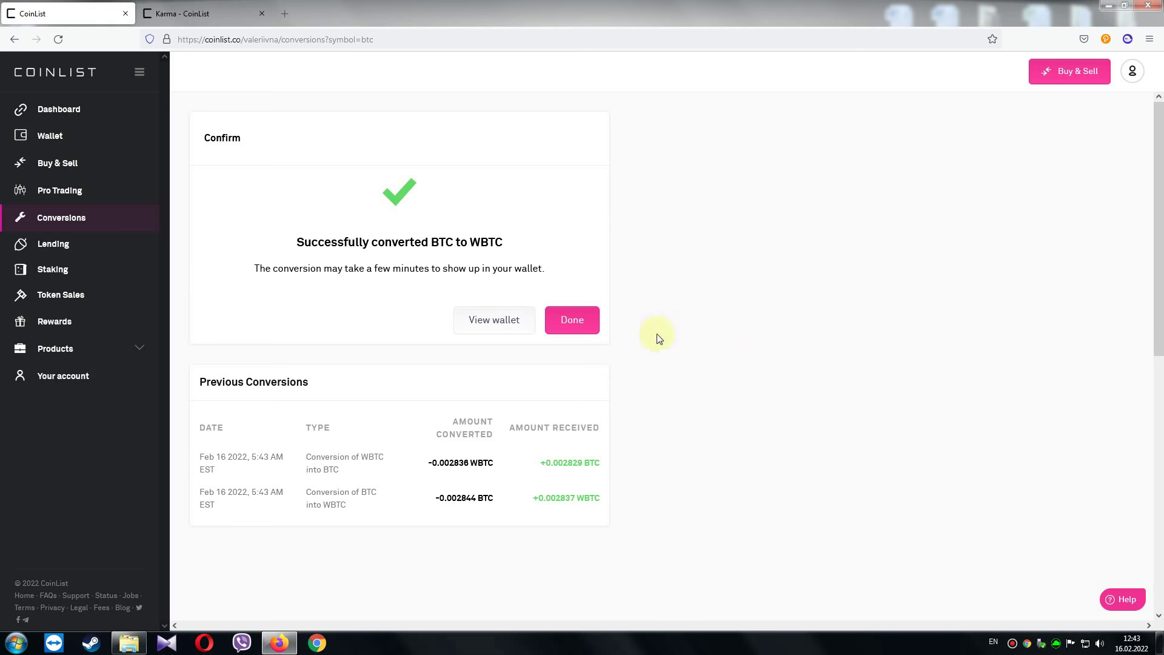
left_click(499, 326)
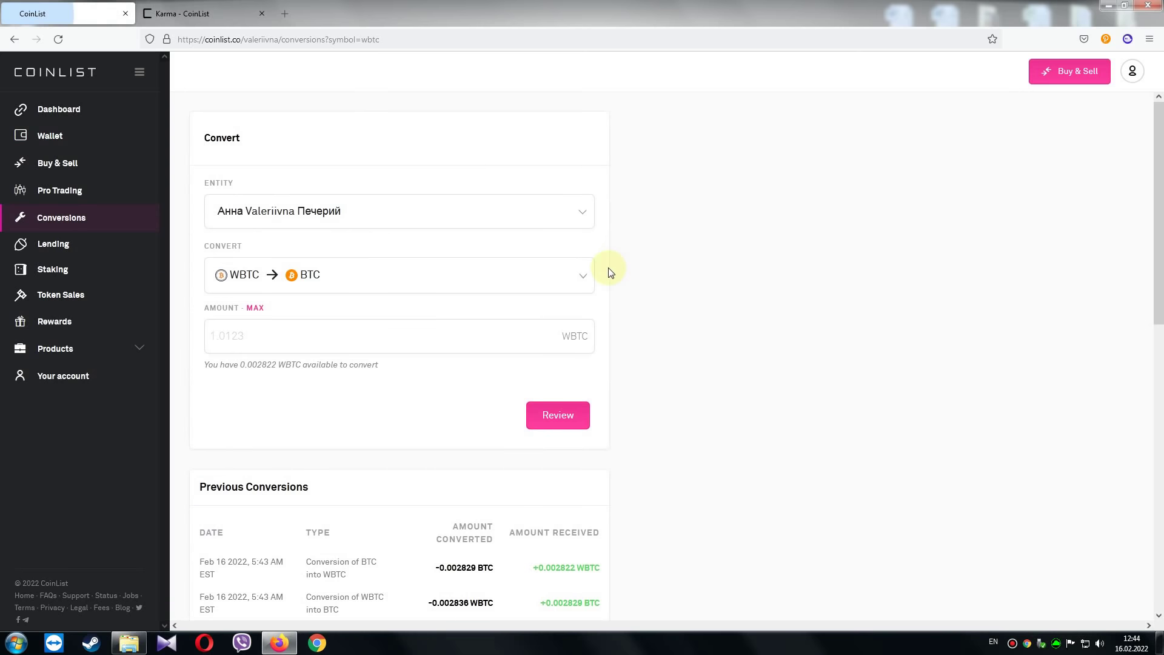
Convert the maximum available 0.002822 WBTC to BTC and view the BTC wallet
left_click(255, 307)
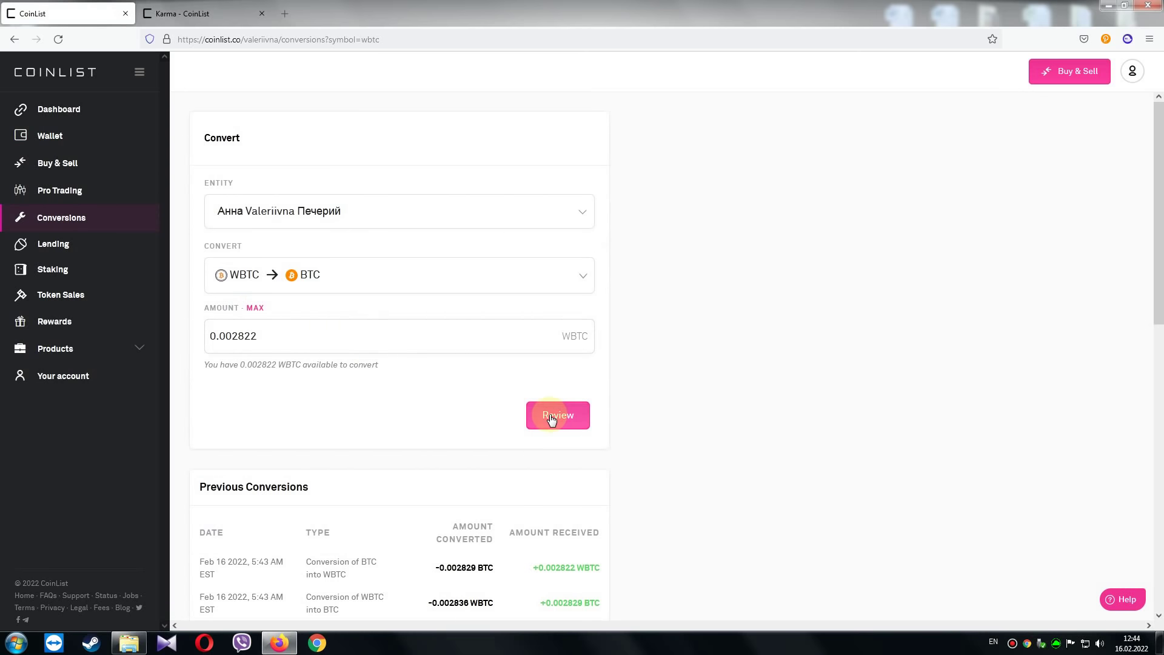
left_click(556, 414)
left_click(561, 345)
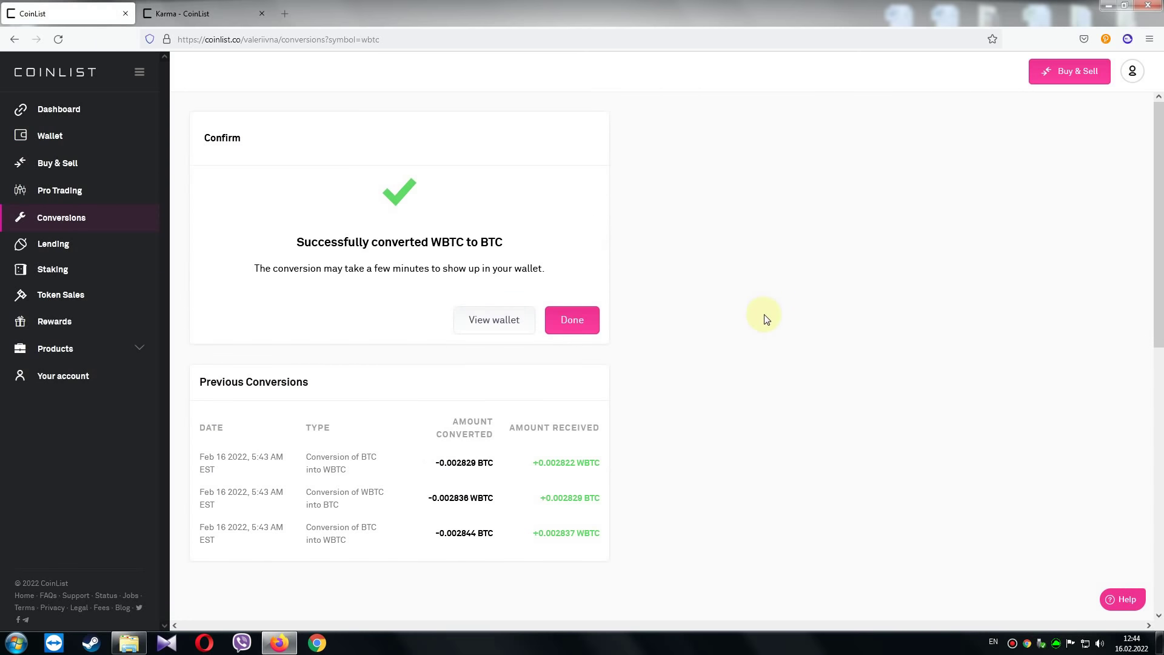
left_click(496, 323)
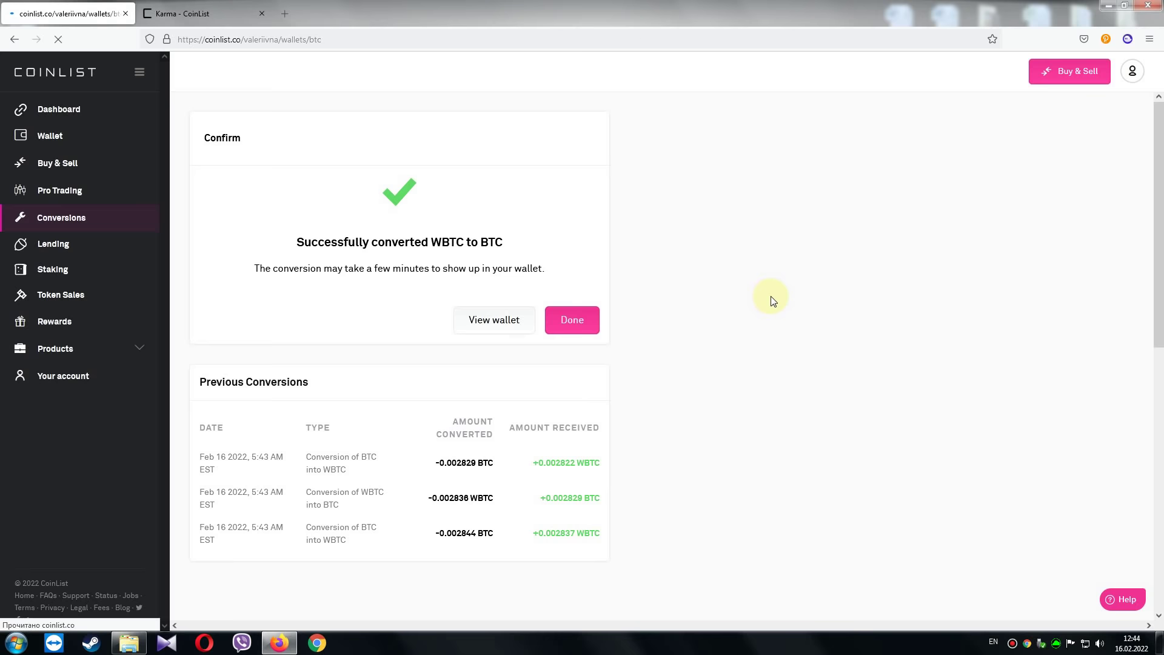
Convert the maximum available 0.002815 BTC to WBTC and view the WBTC wallet
left_click(549, 141)
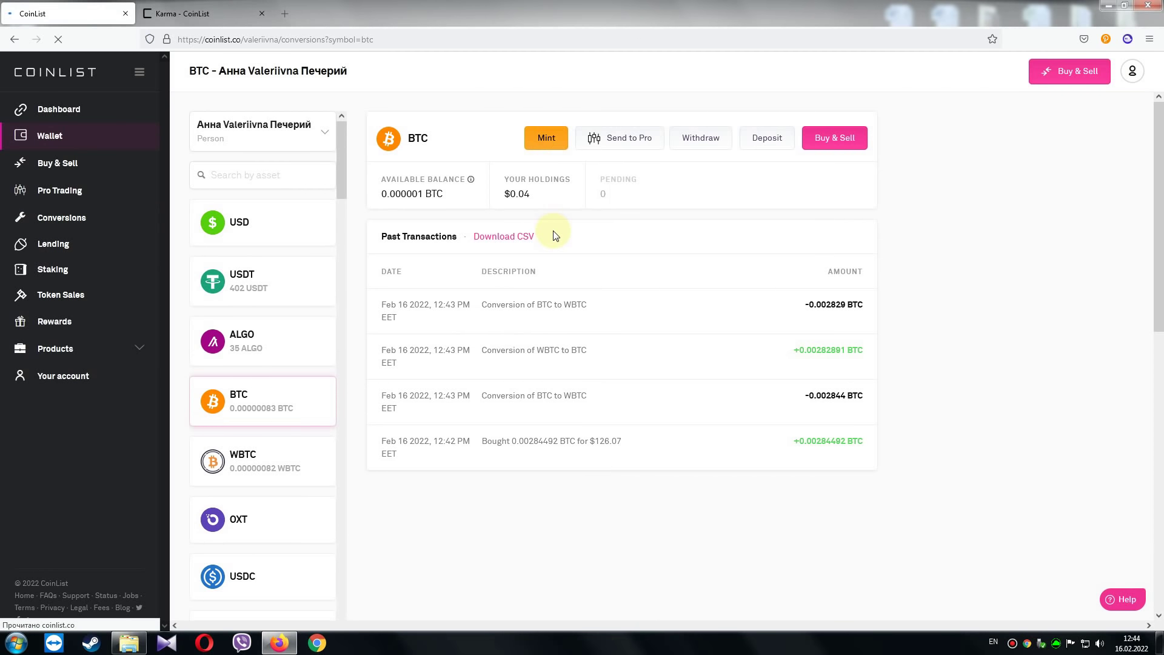
left_click(254, 308)
left_click(569, 415)
left_click(558, 347)
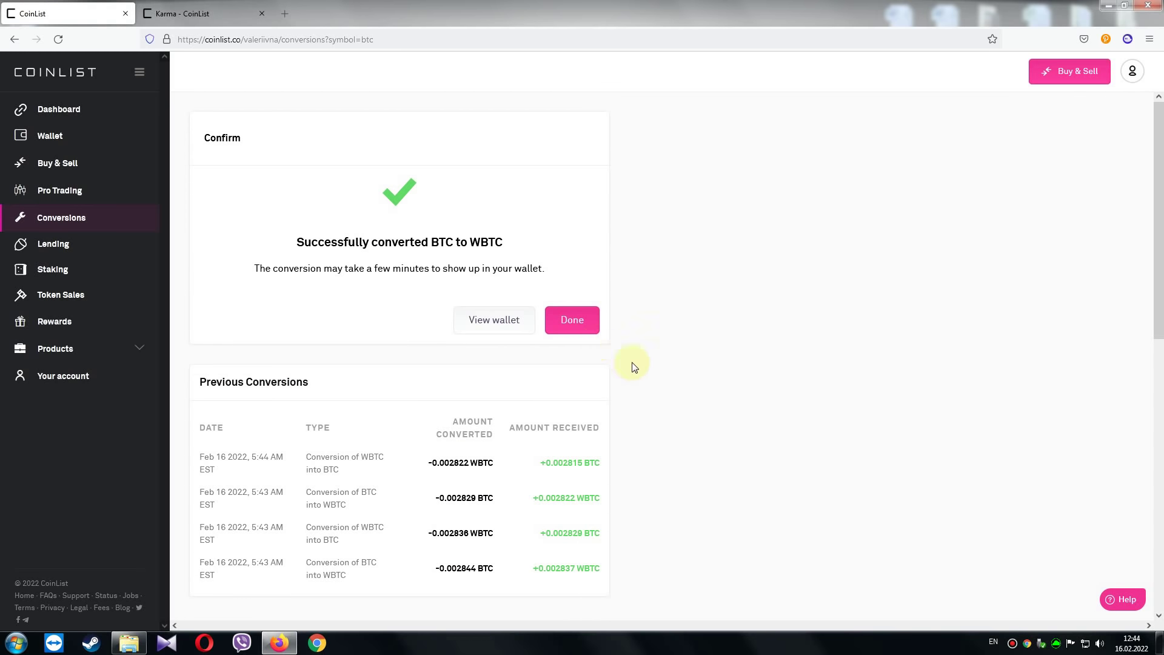
left_click(500, 324)
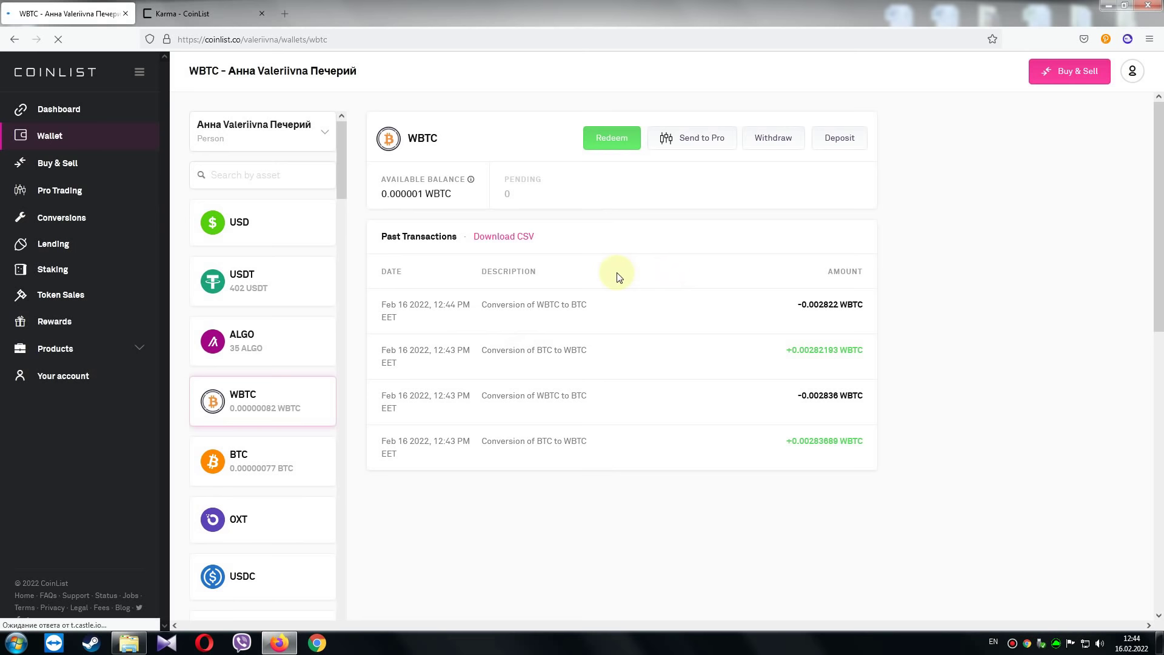
Redeem the maximum available 0.002808 WBTC to BTC and return to the BTC wallet
left_click(615, 145)
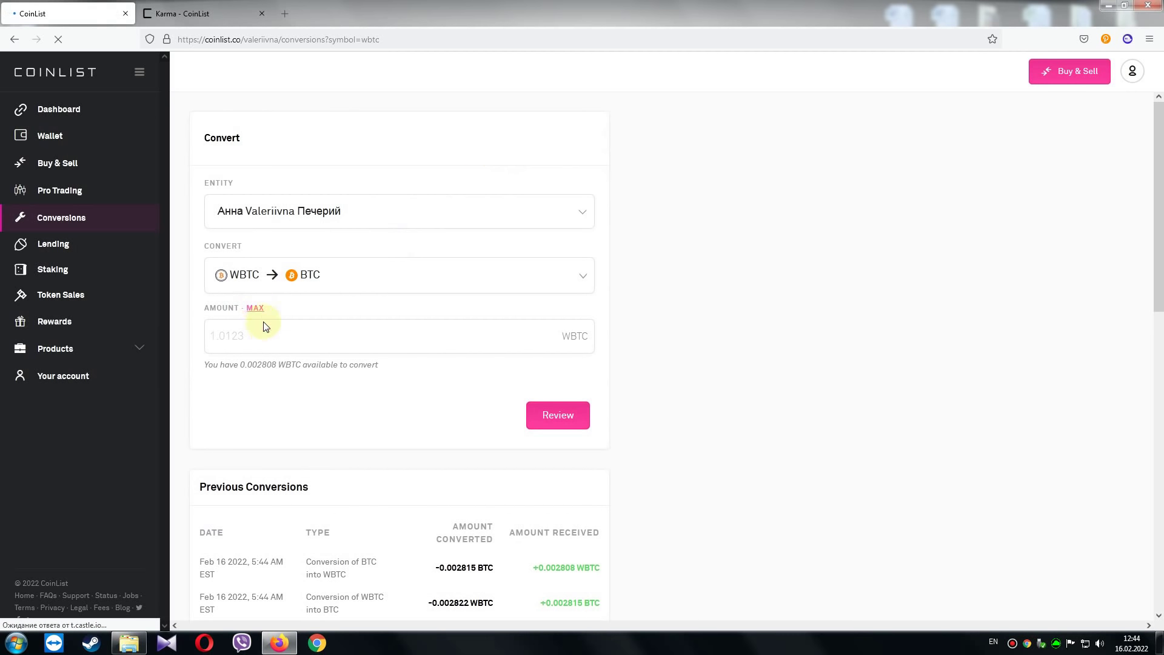
left_click(254, 307)
left_click(551, 415)
left_click(545, 359)
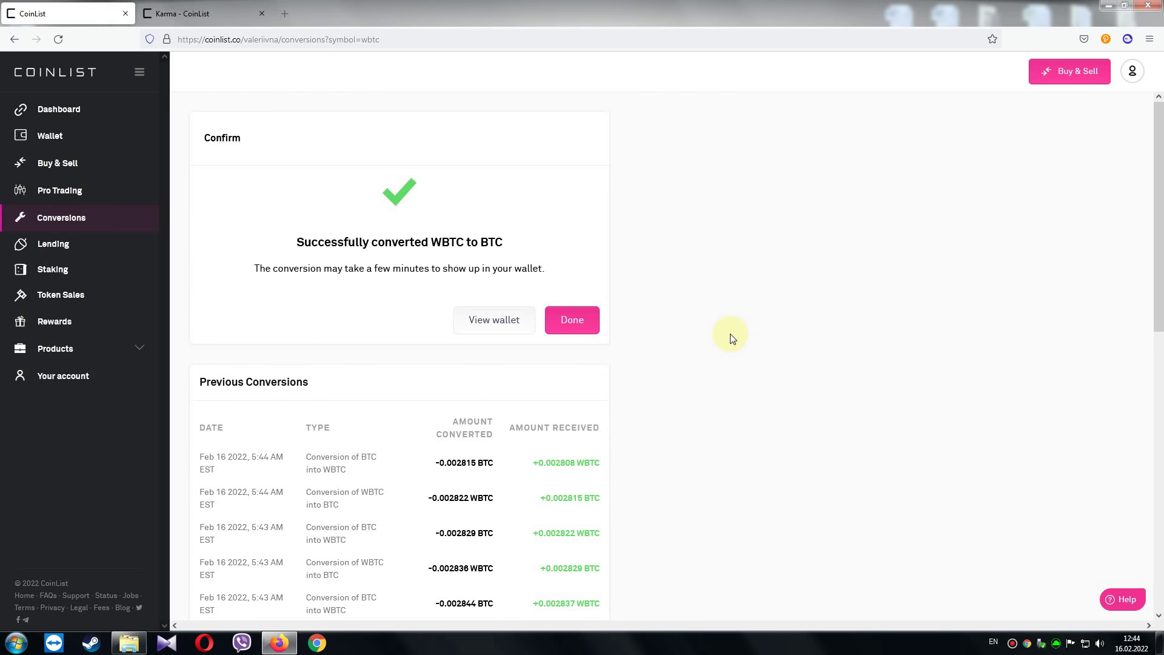
left_click(512, 326)
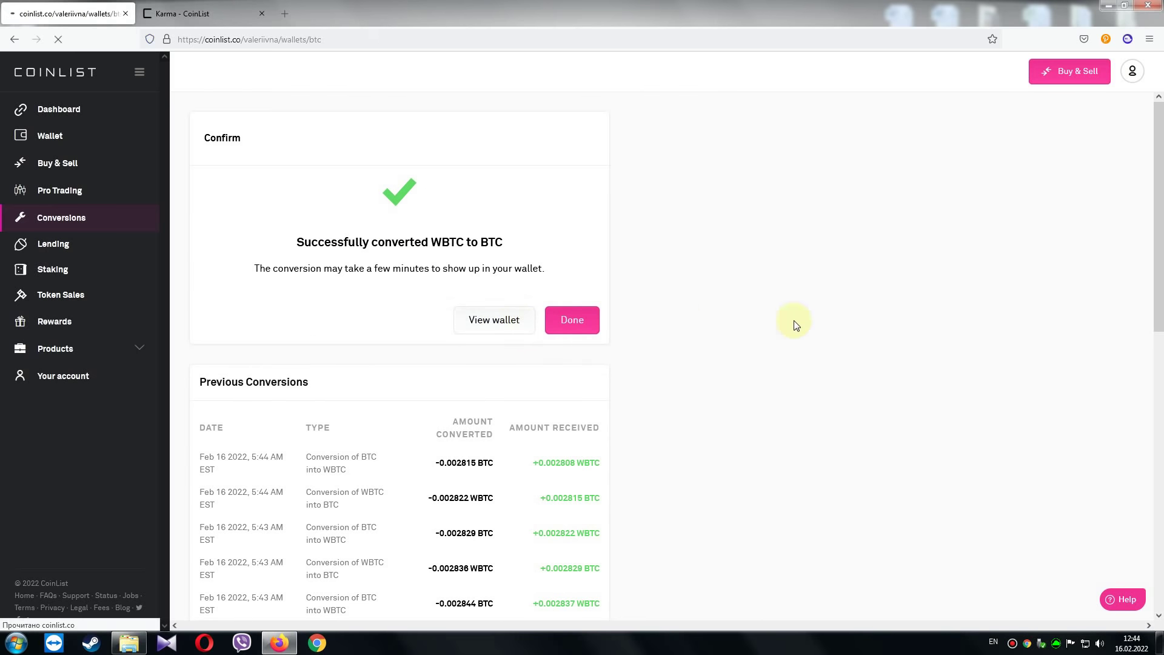
Reload the Karma page and check the Karma balance and the Lender and Trader reward stars
left_click(194, 13)
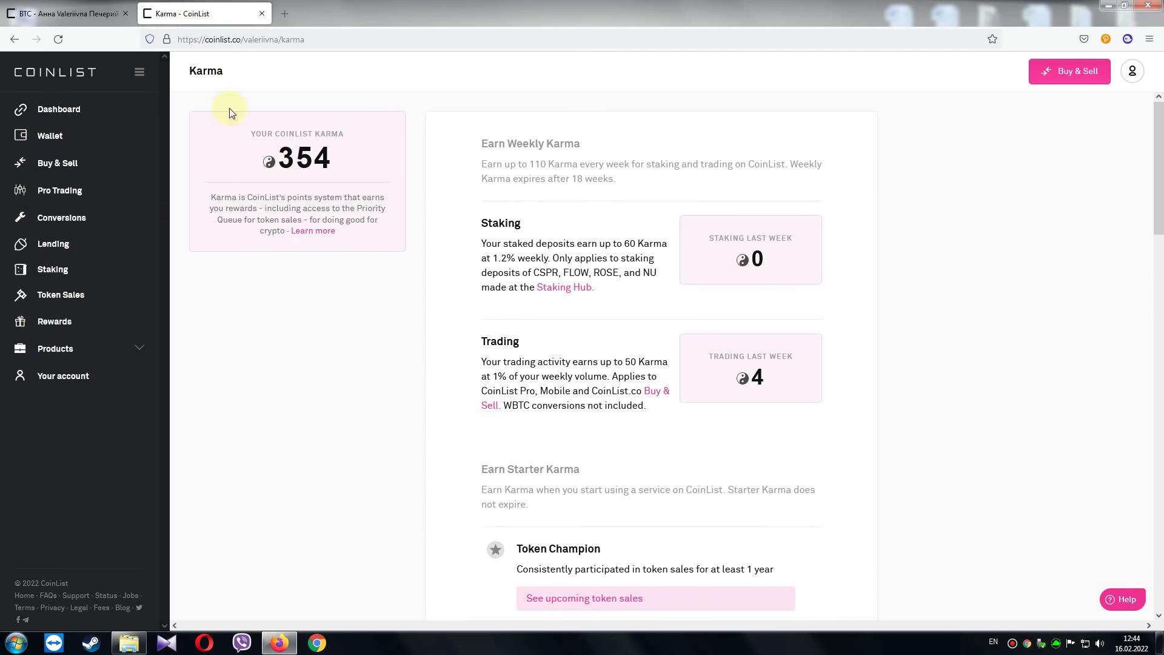
right_click(295, 367)
left_click(408, 373)
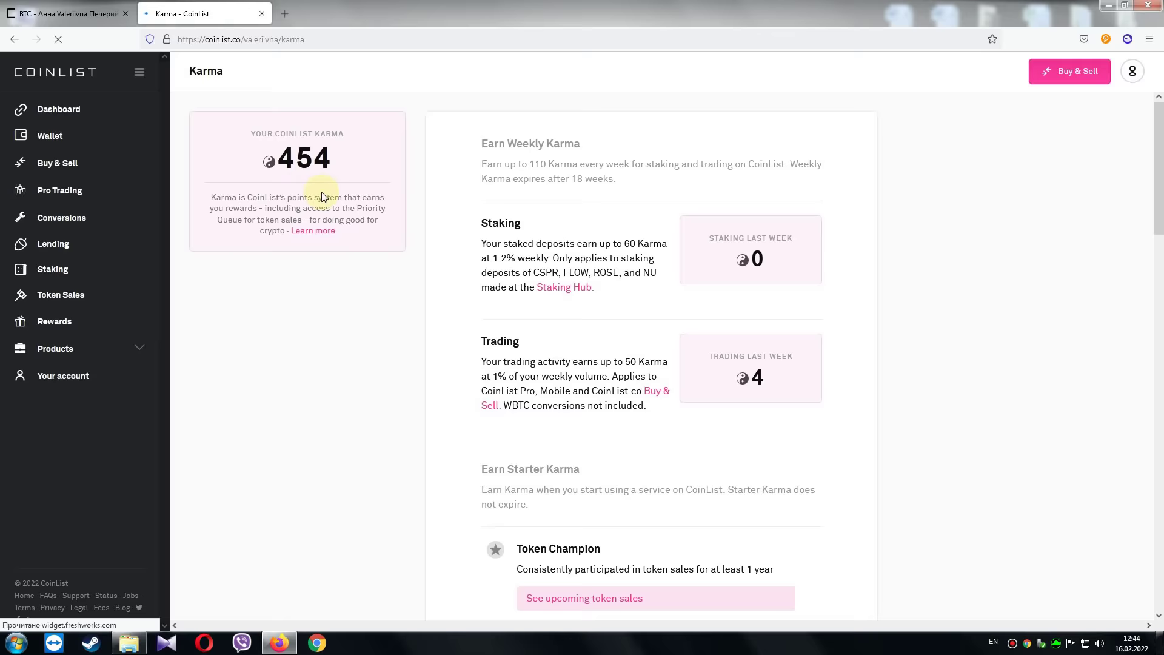
scroll(366, 403, "down", 9)
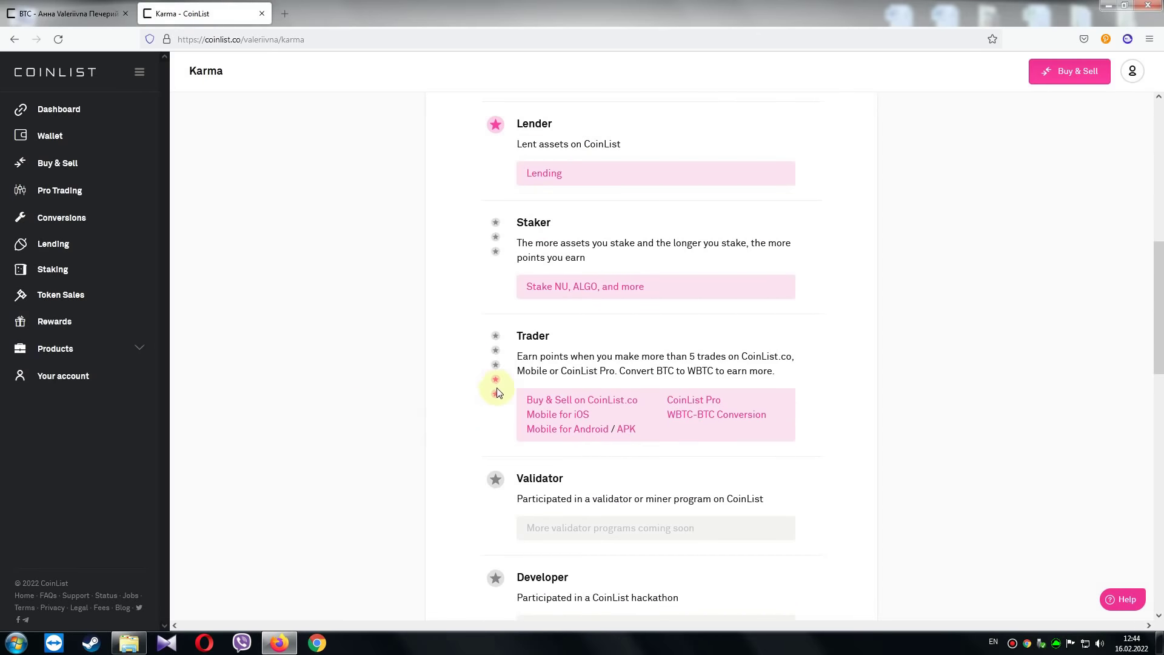
scroll(286, 365, "up", 4)
scroll(450, 429, "down", 2)
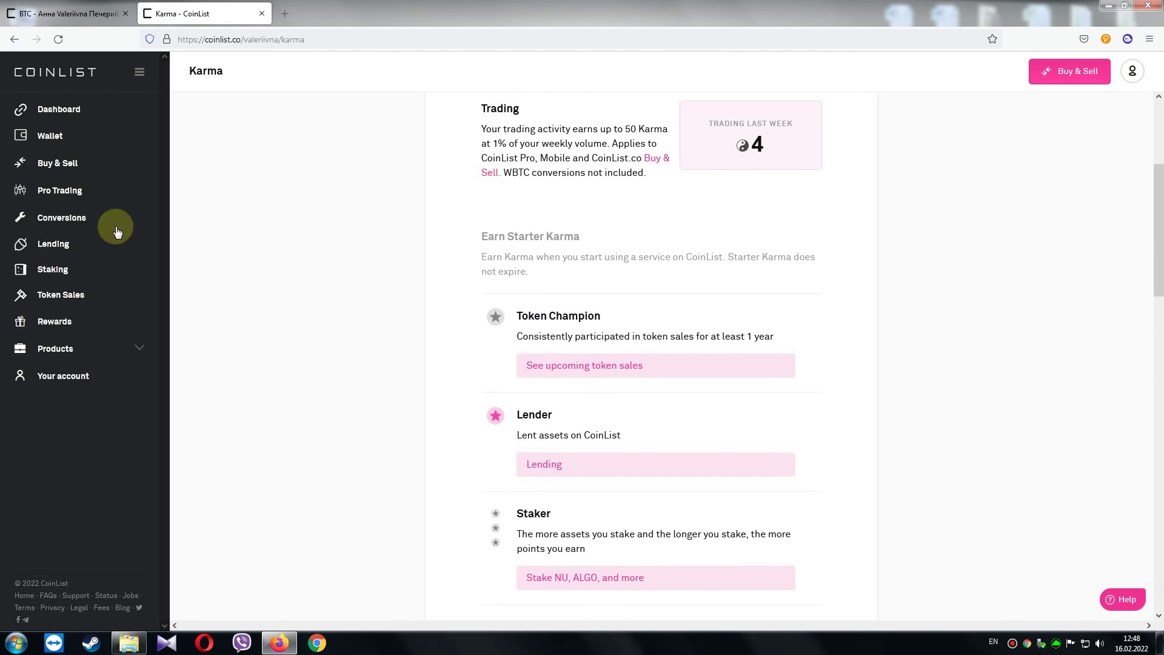
Sell the maximum available 0.00280175 BTC for US Dollar, confirm the order and open the USD wallet
left_click(119, 162)
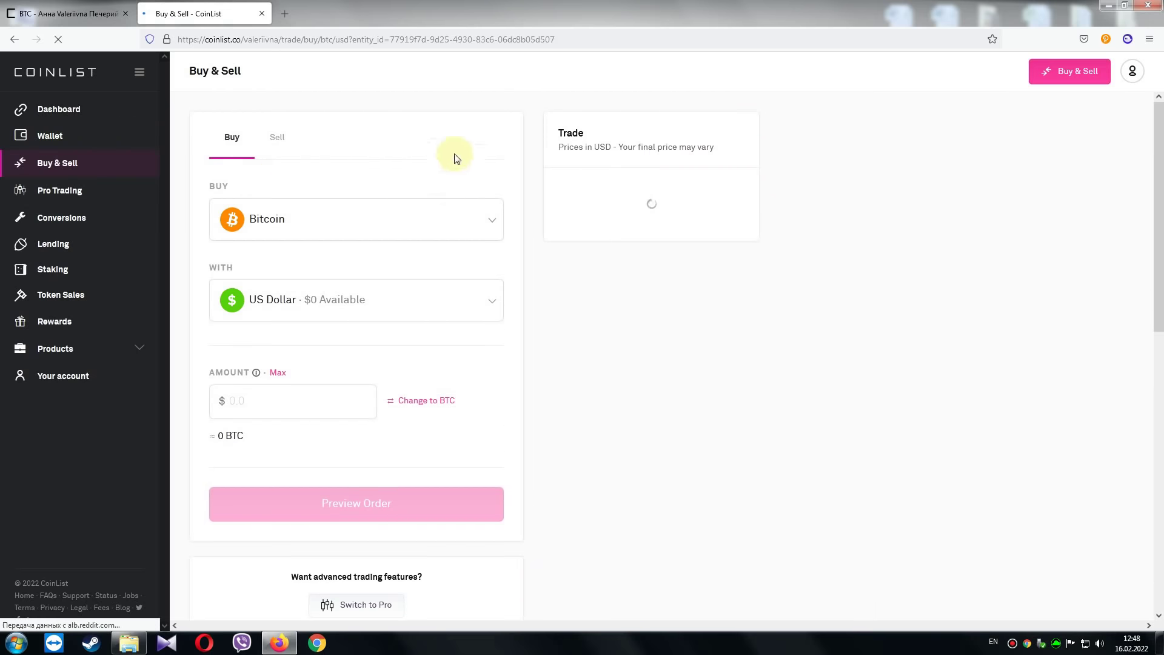
left_click(276, 140)
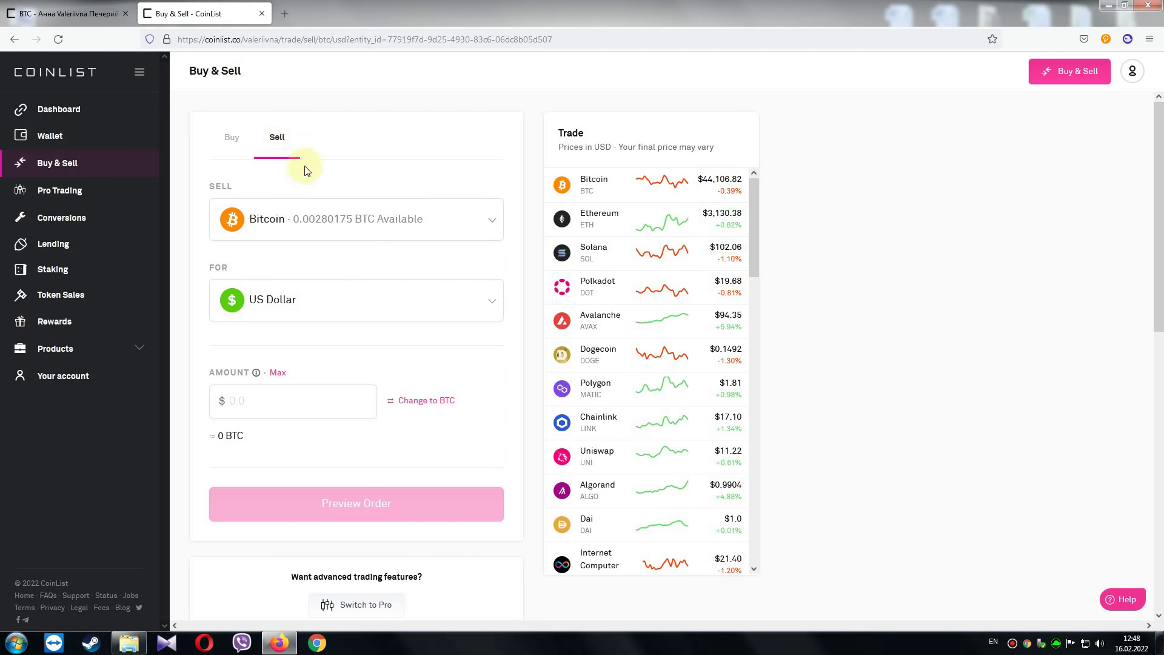
left_click(278, 372)
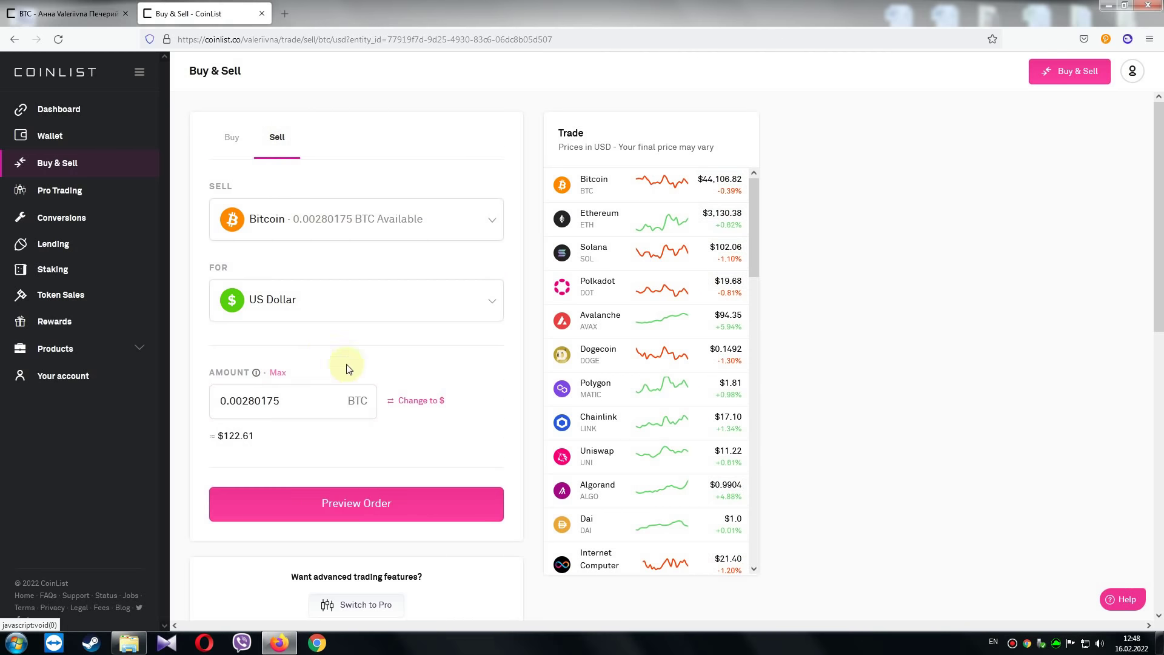
left_click(364, 501)
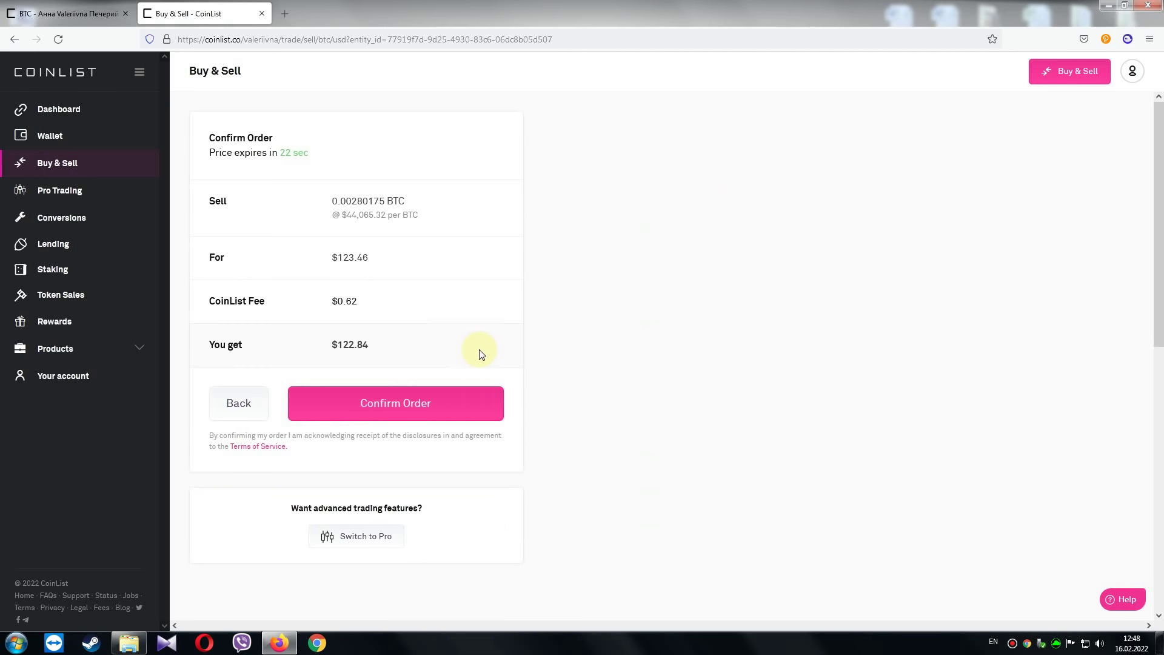
left_click(459, 415)
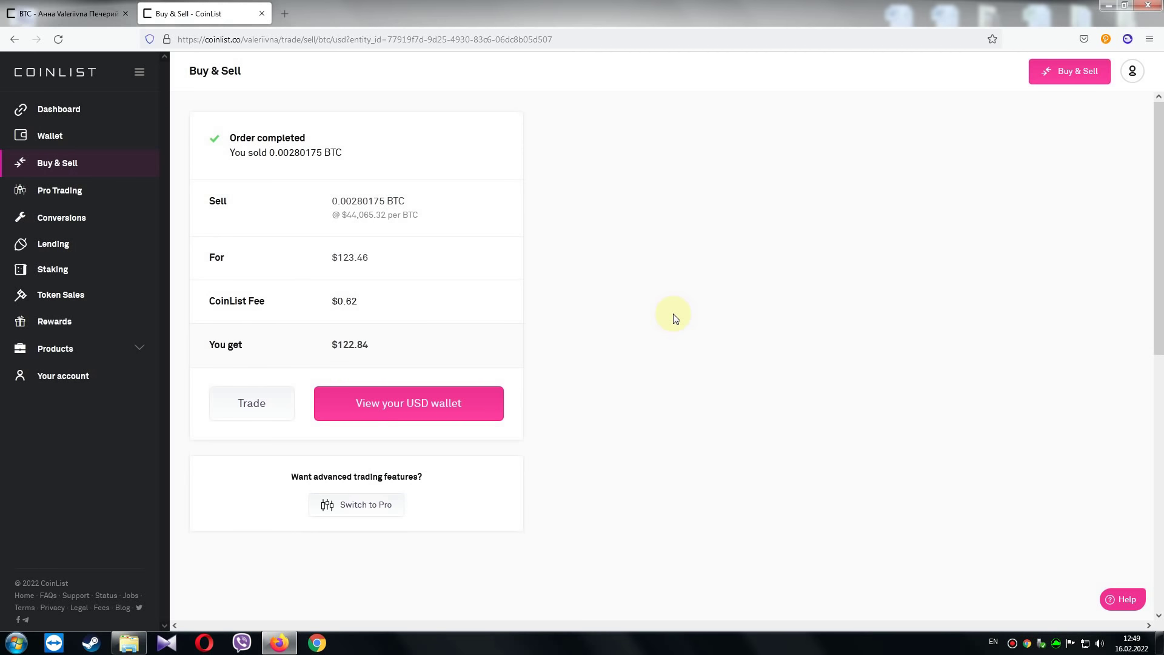
left_click(421, 406)
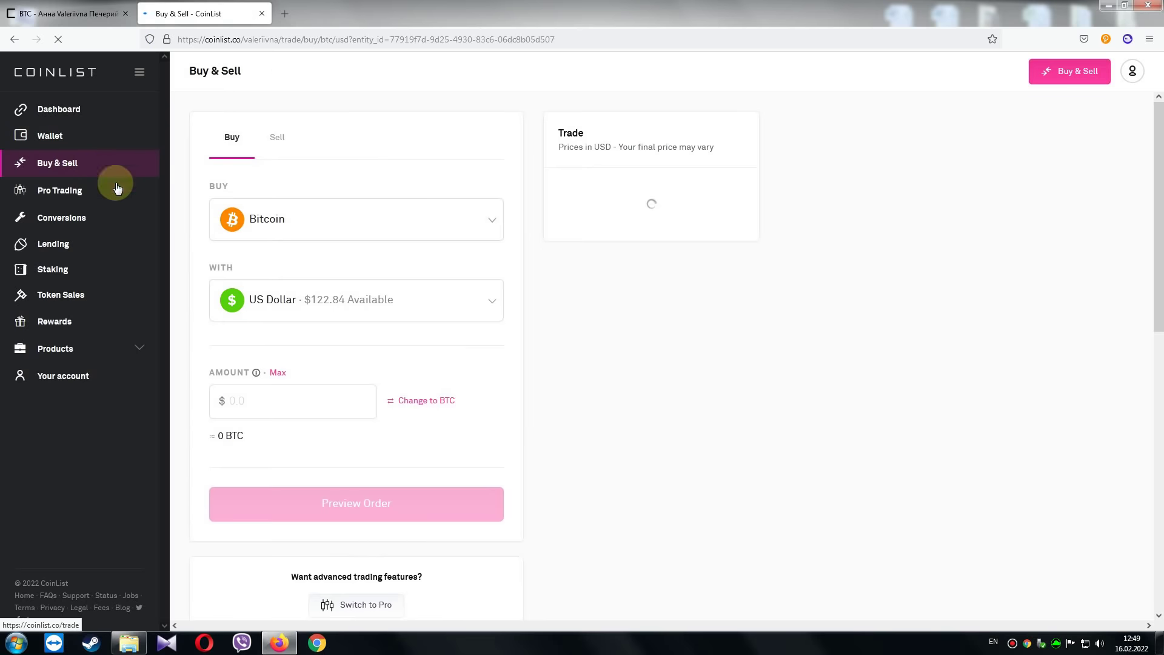
Buy Tether with the maximum available 122.84 US Dollars and confirm the order
left_click(492, 224)
scroll(359, 425, "down", 5)
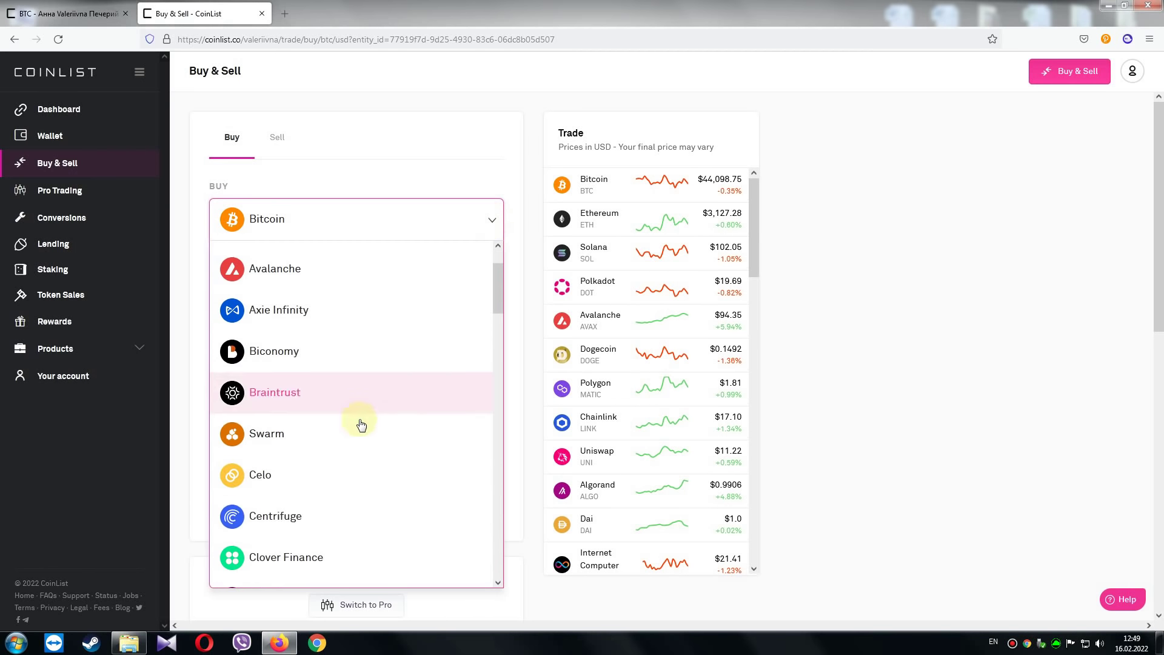
scroll(361, 441, "down", 15)
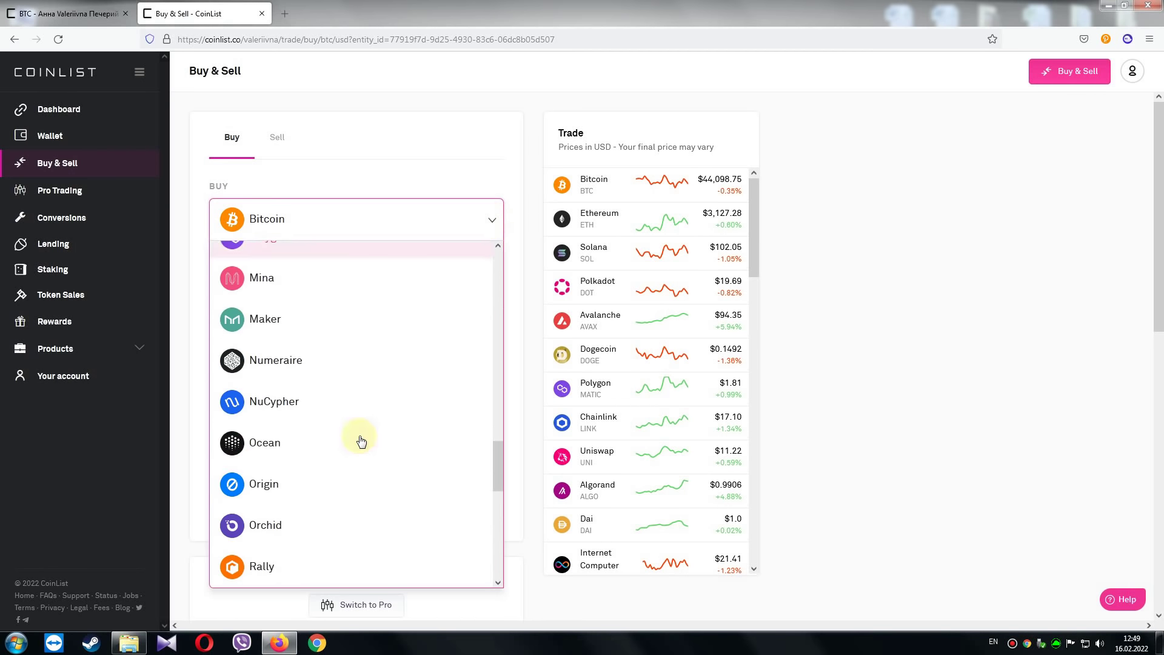
scroll(360, 438, "down", 10)
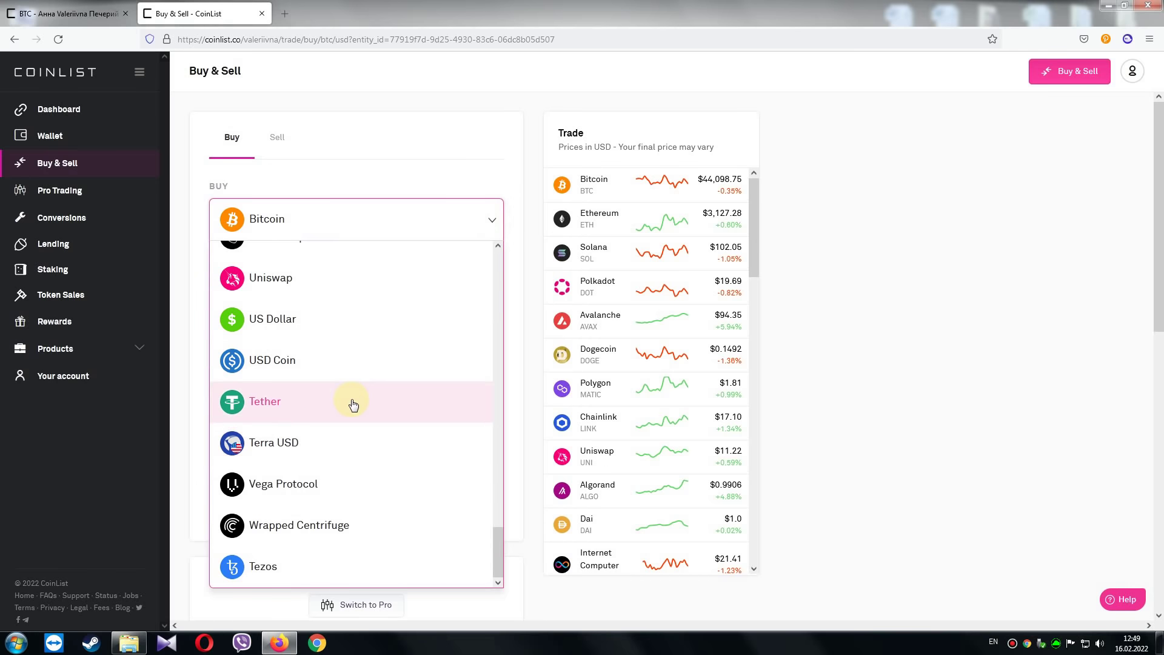
left_click(350, 402)
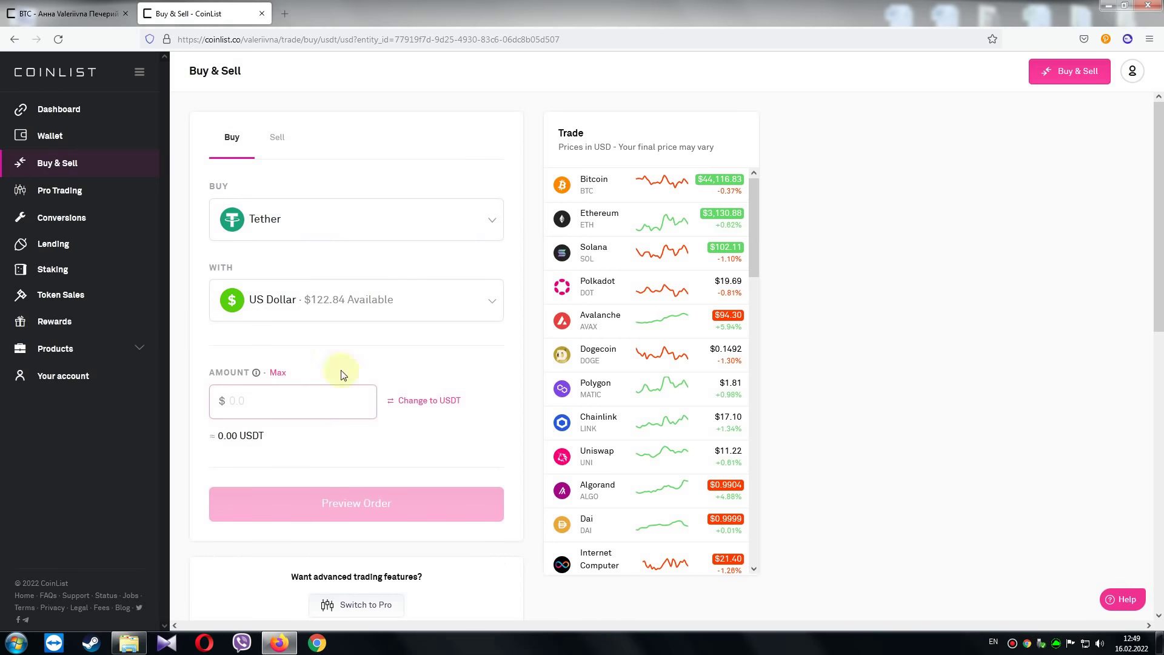
left_click(422, 399)
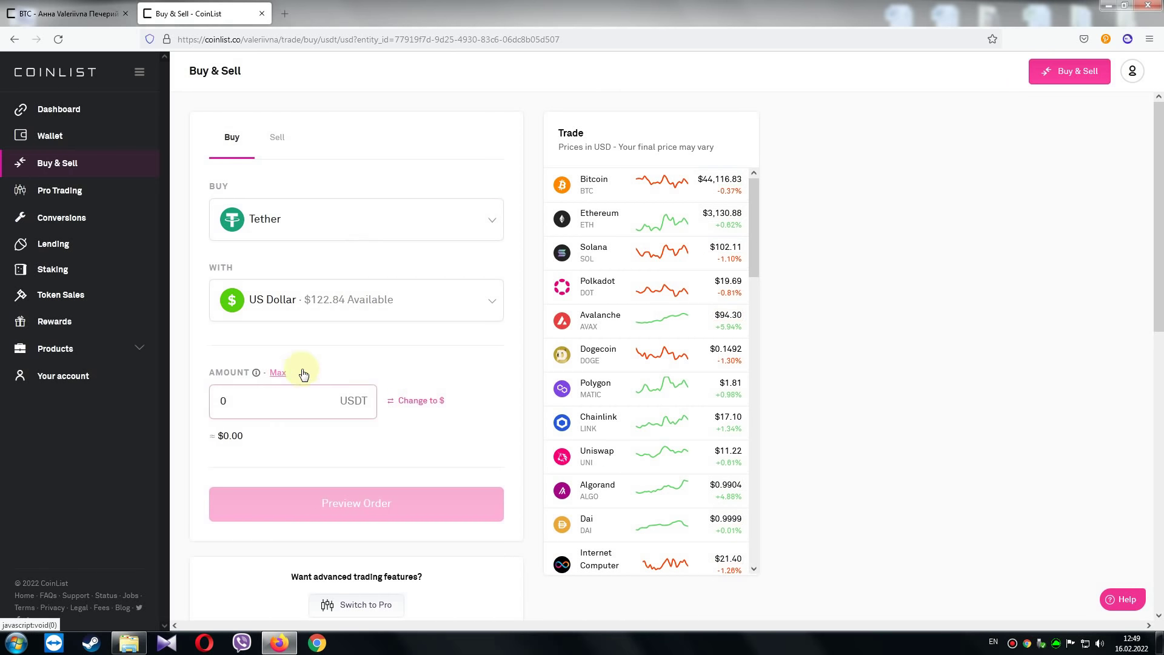
left_click(278, 372)
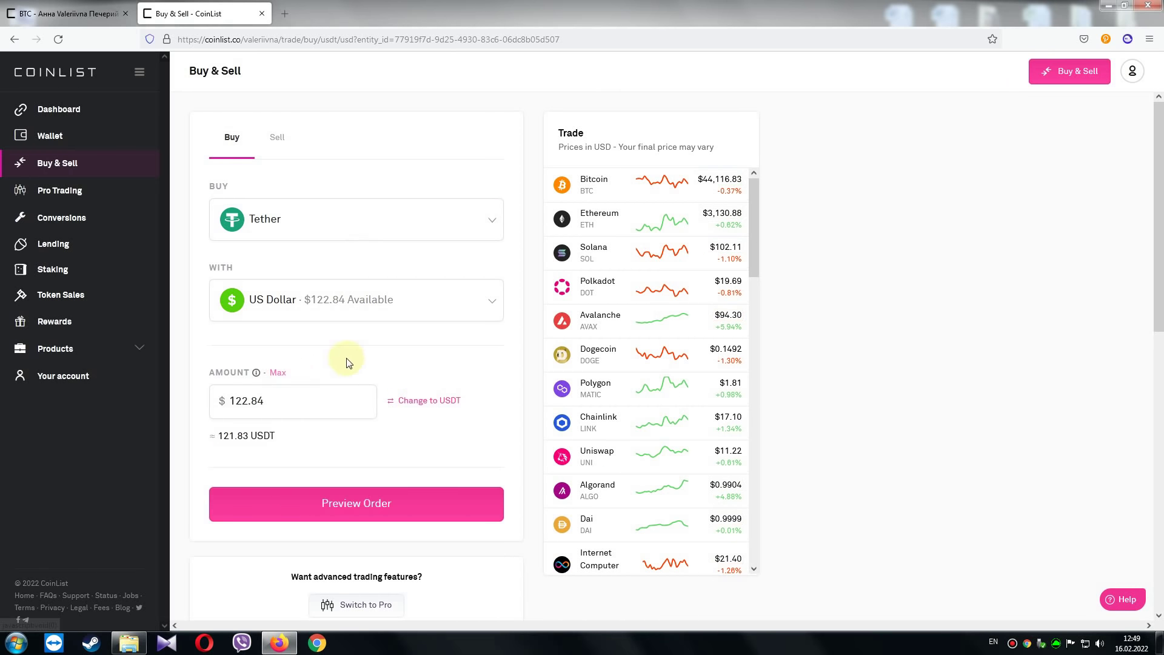
left_click(379, 506)
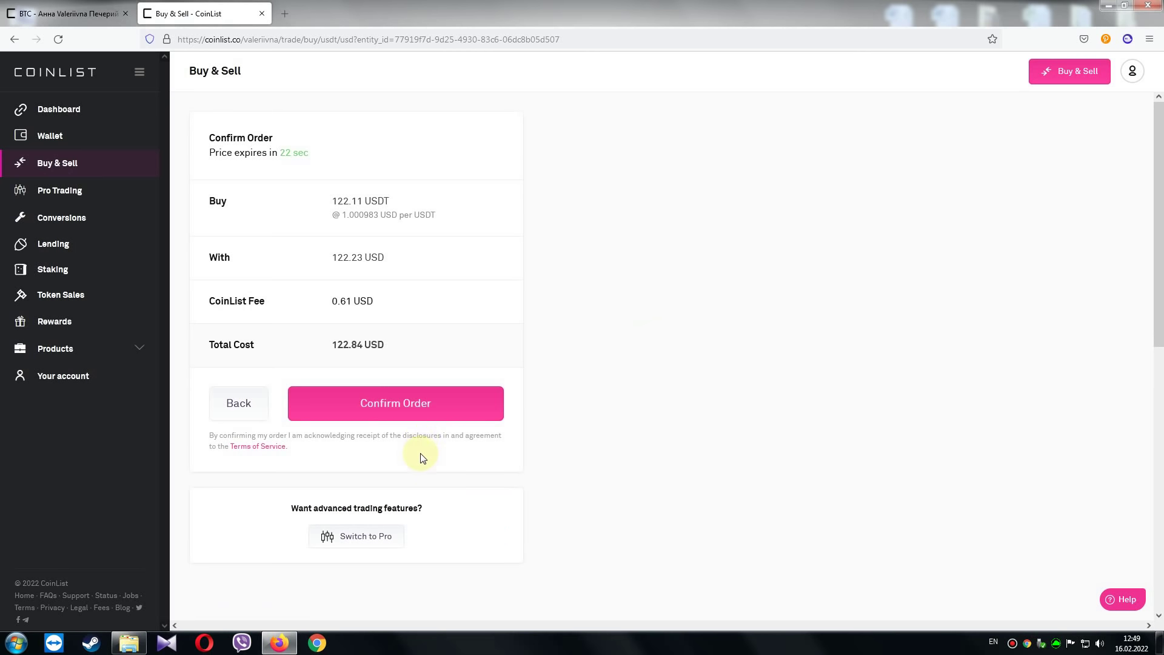
left_click(424, 402)
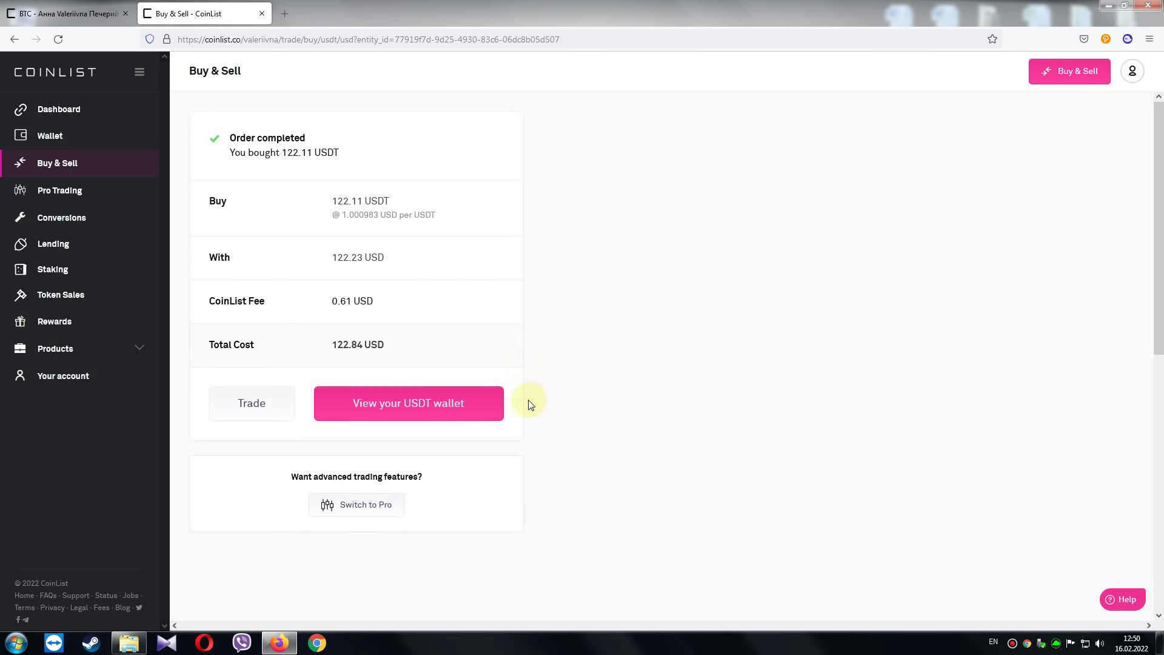
Set up a new buy order for Bitcoin paid with Tether
left_click(245, 403)
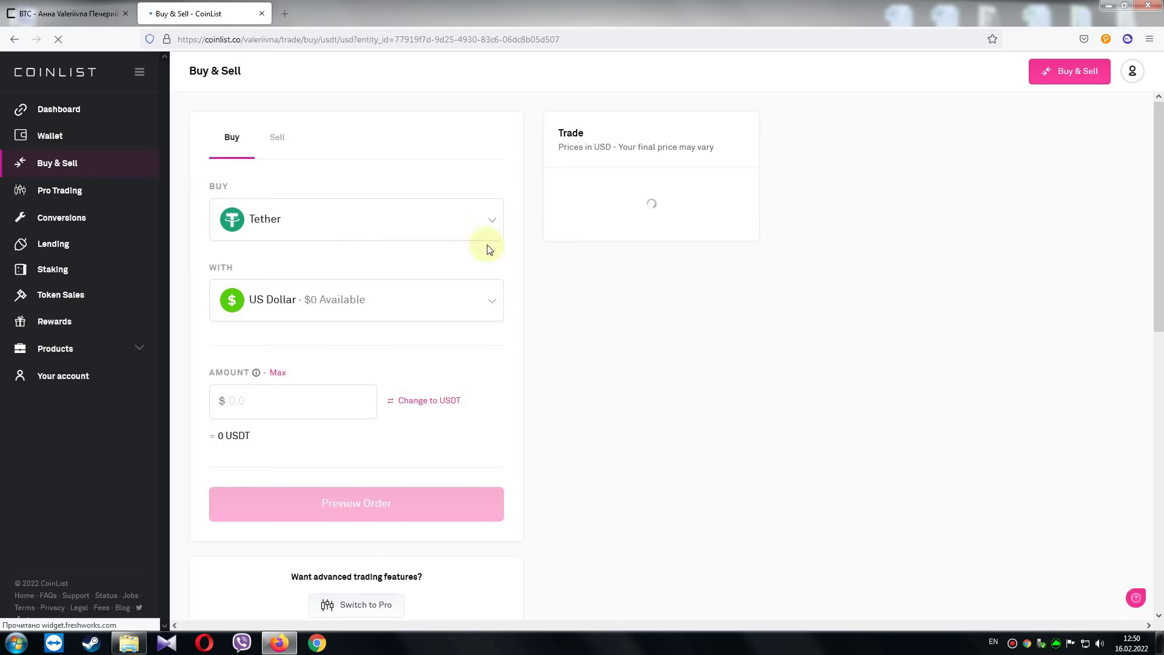
left_click(491, 223)
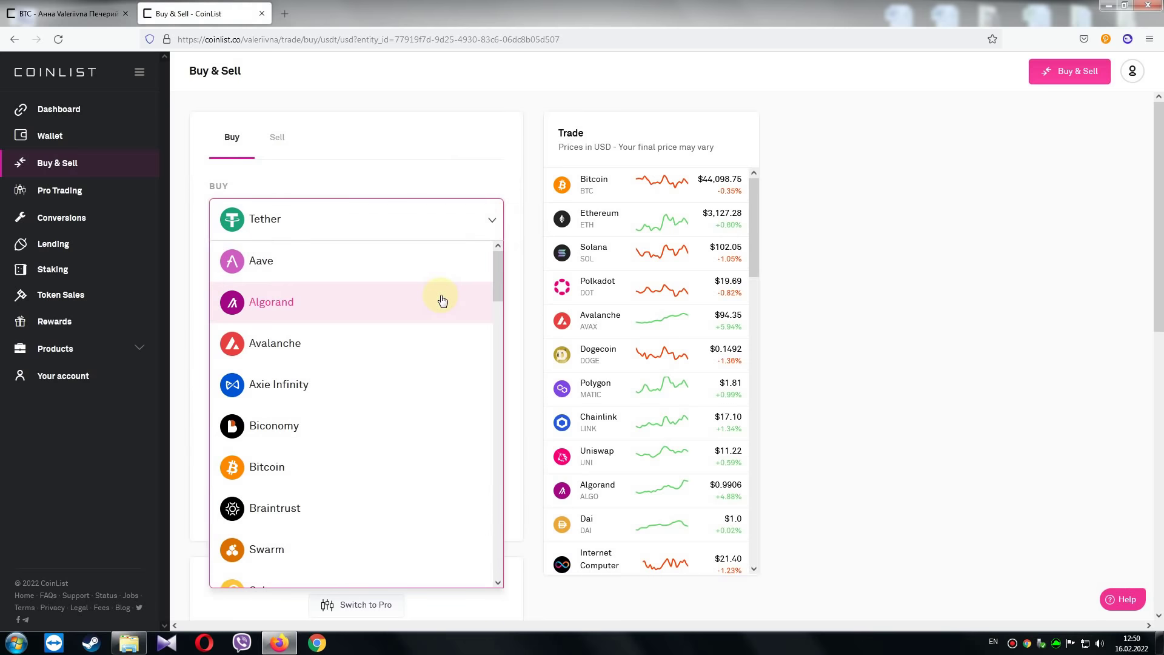
scroll(408, 395, "down", 2)
left_click(408, 397)
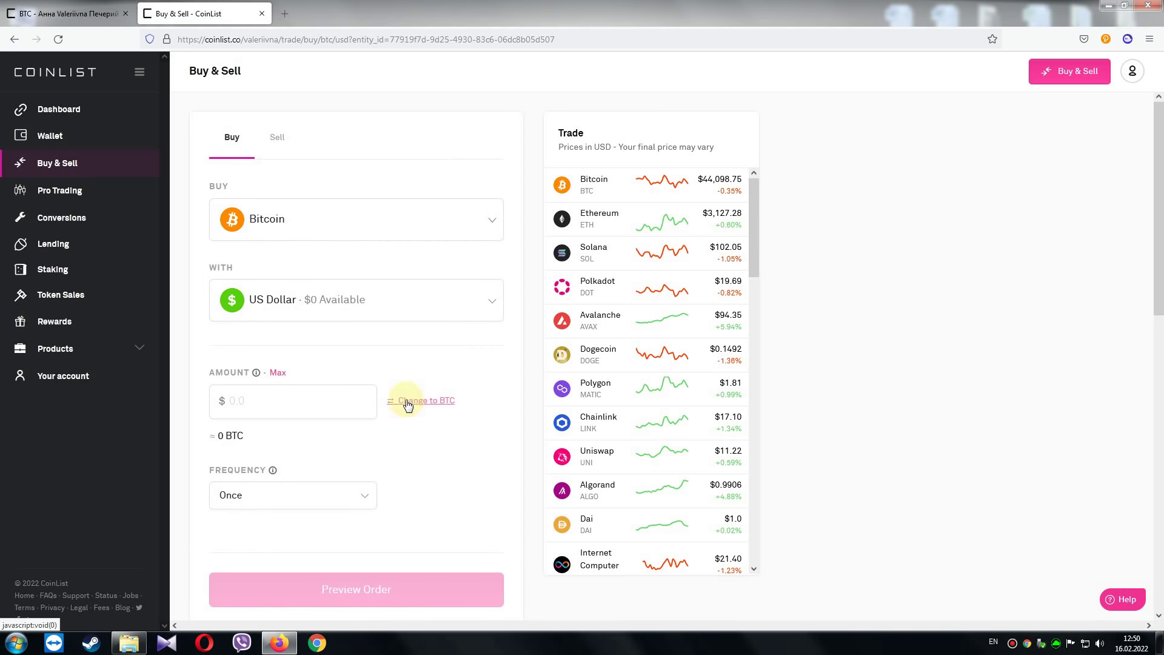
left_click(489, 302)
scroll(424, 395, "down", 5)
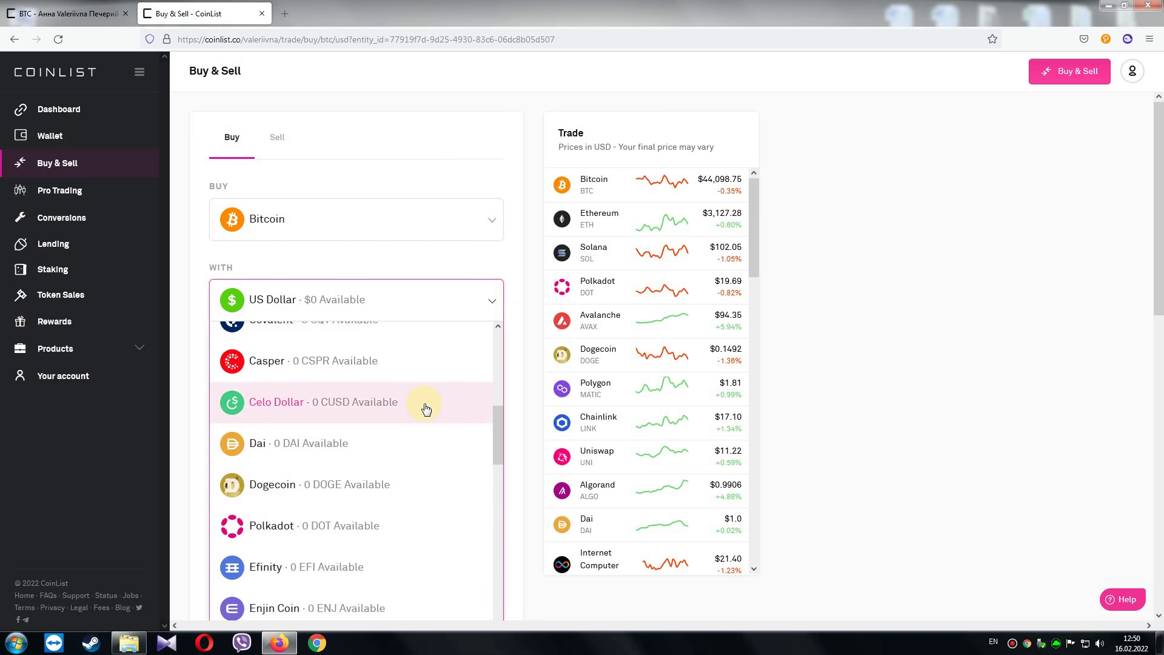
scroll(426, 408, "down", 10)
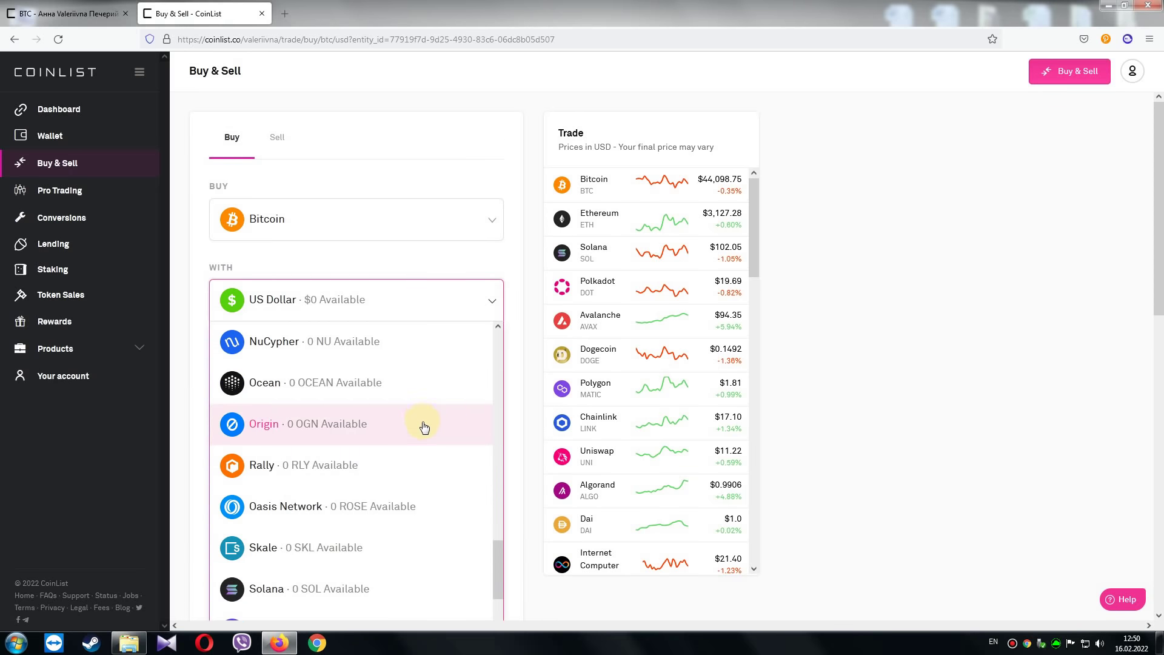
scroll(424, 428, "down", 5)
left_click(409, 476)
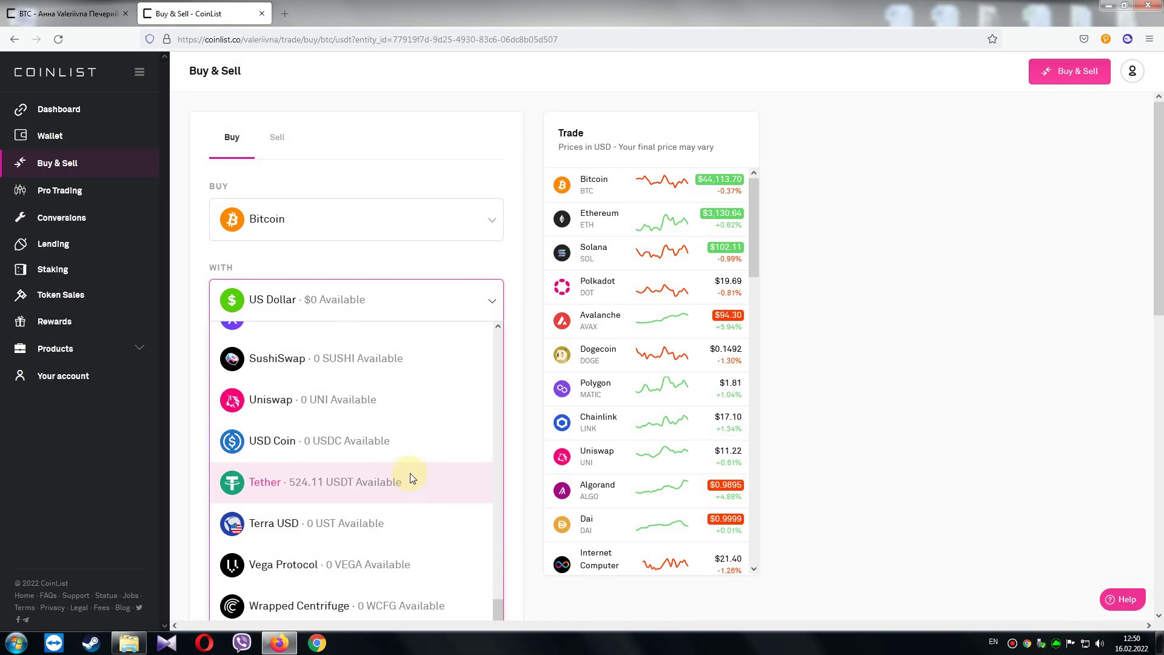
Set the Bitcoin purchase amount to 120 USDT, preview the order and confirm it
left_click(284, 404)
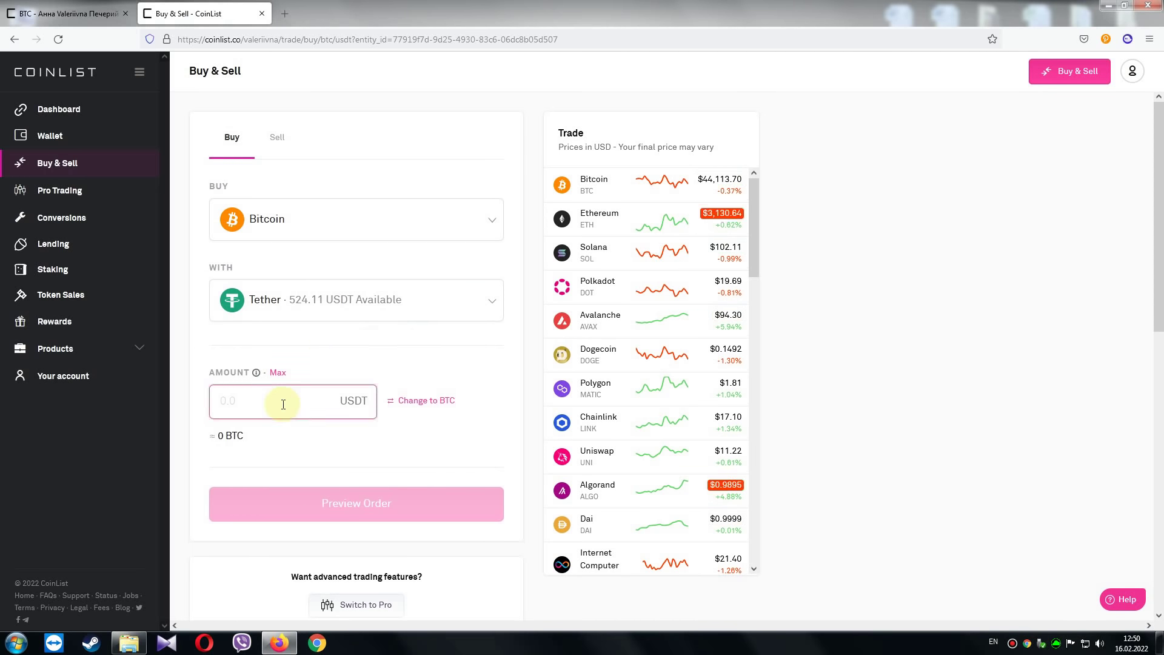
type("120")
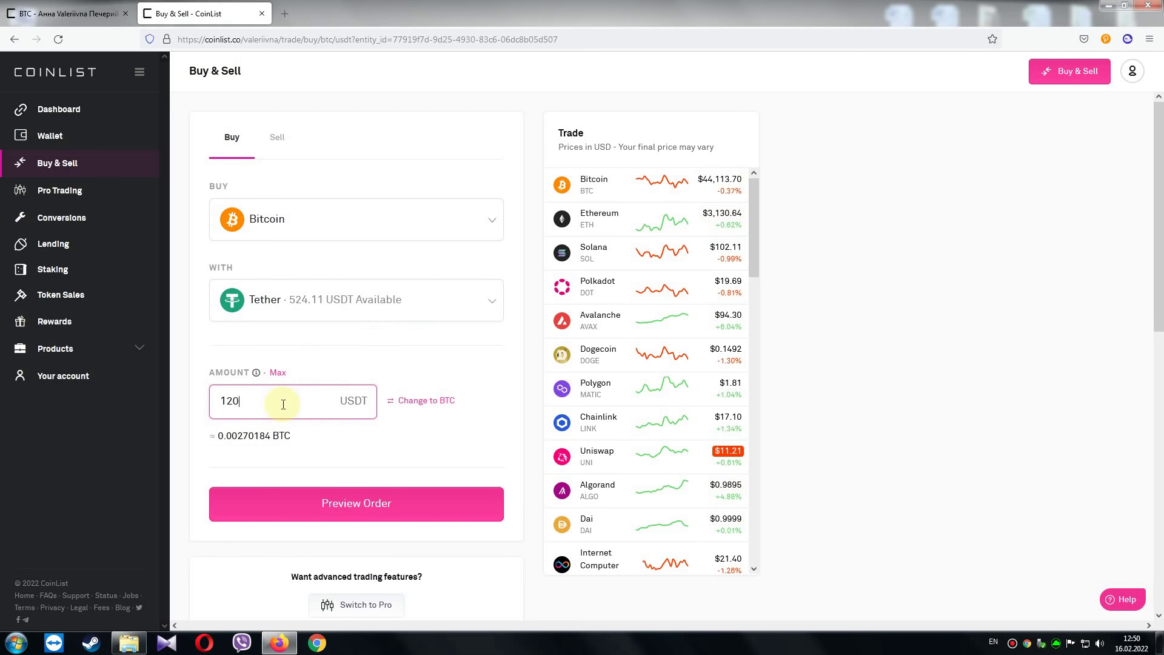
left_click(316, 502)
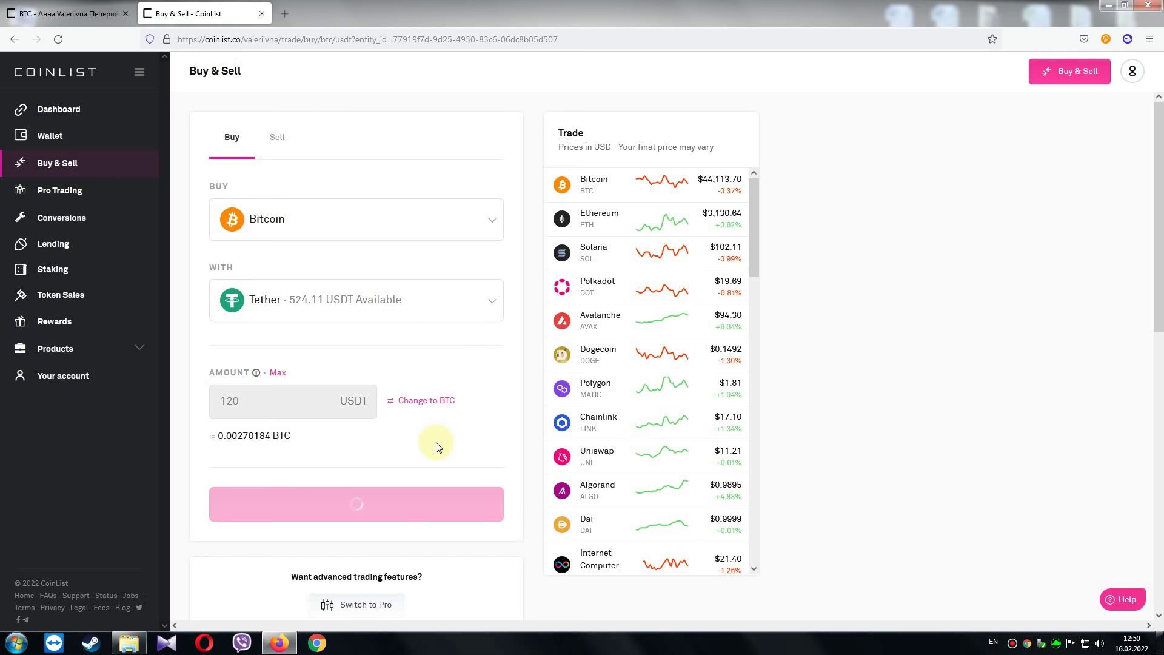
left_click(428, 402)
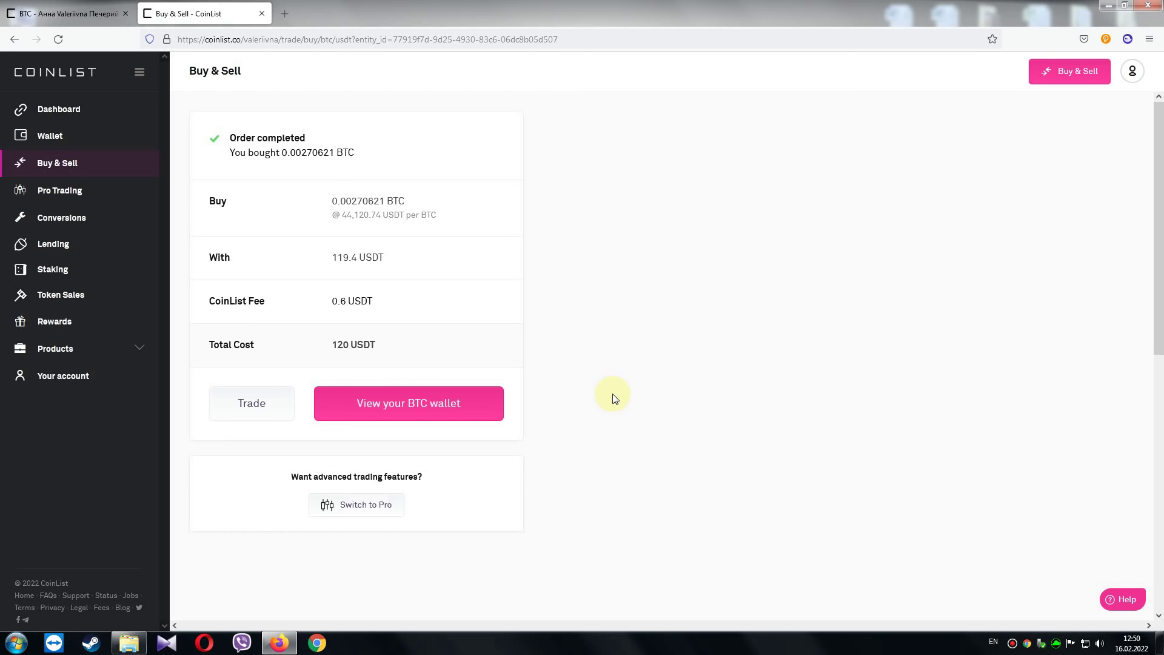
Sell the maximum available 0.00270621 BTC for Tether and confirm the order
left_click(290, 400)
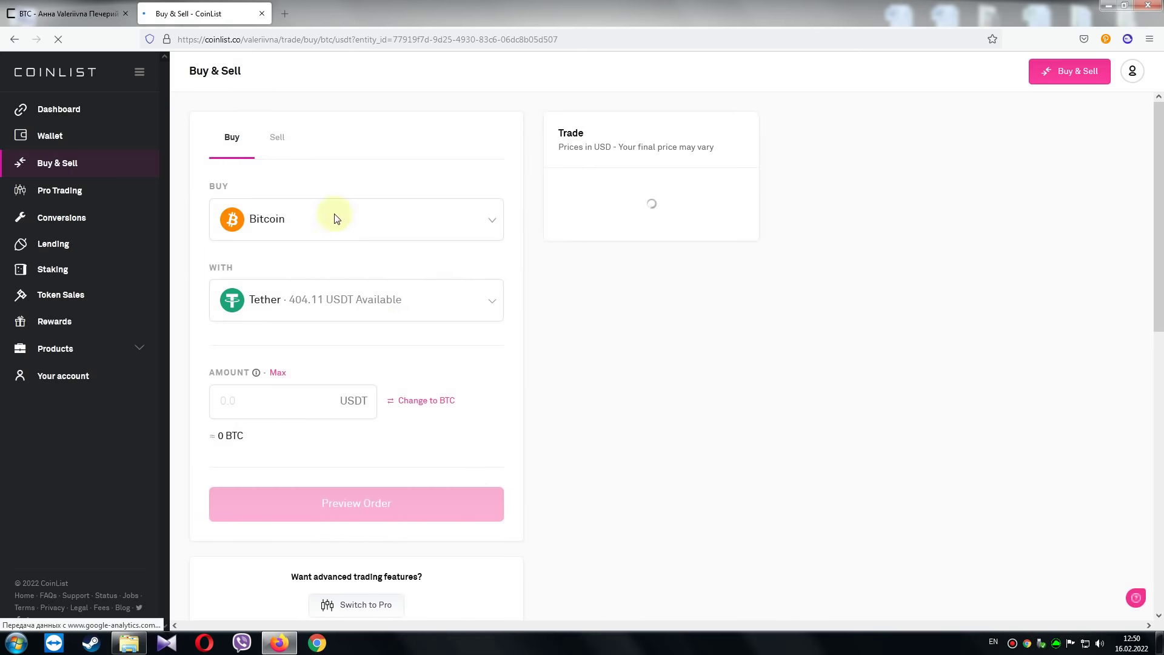
left_click(277, 138)
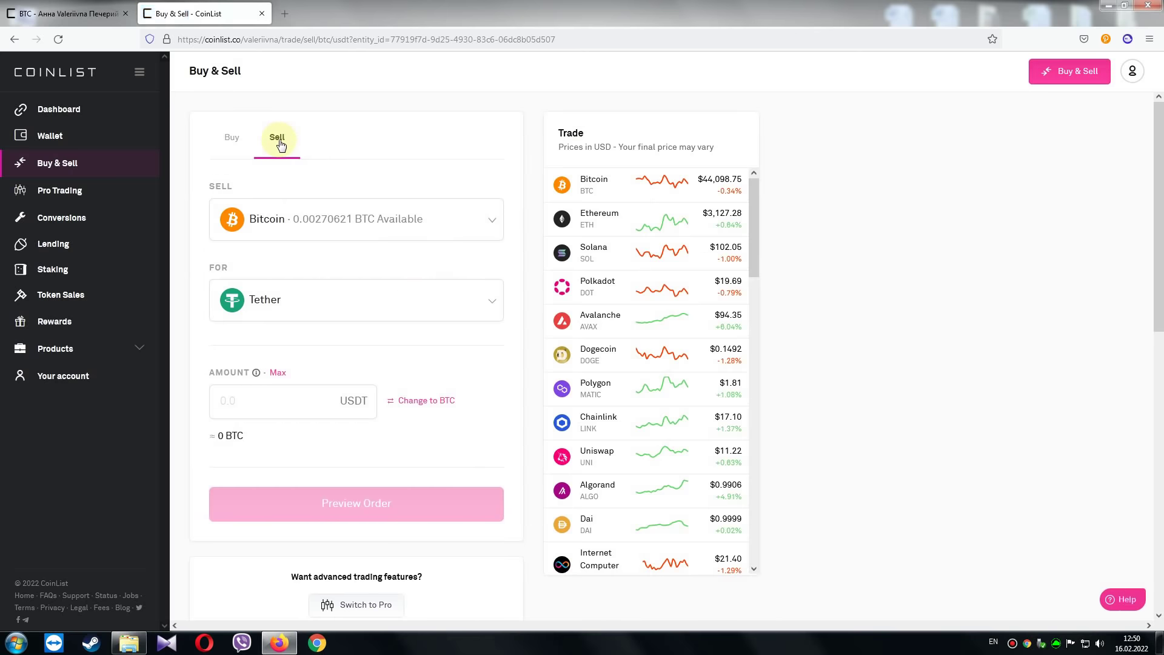
left_click(278, 373)
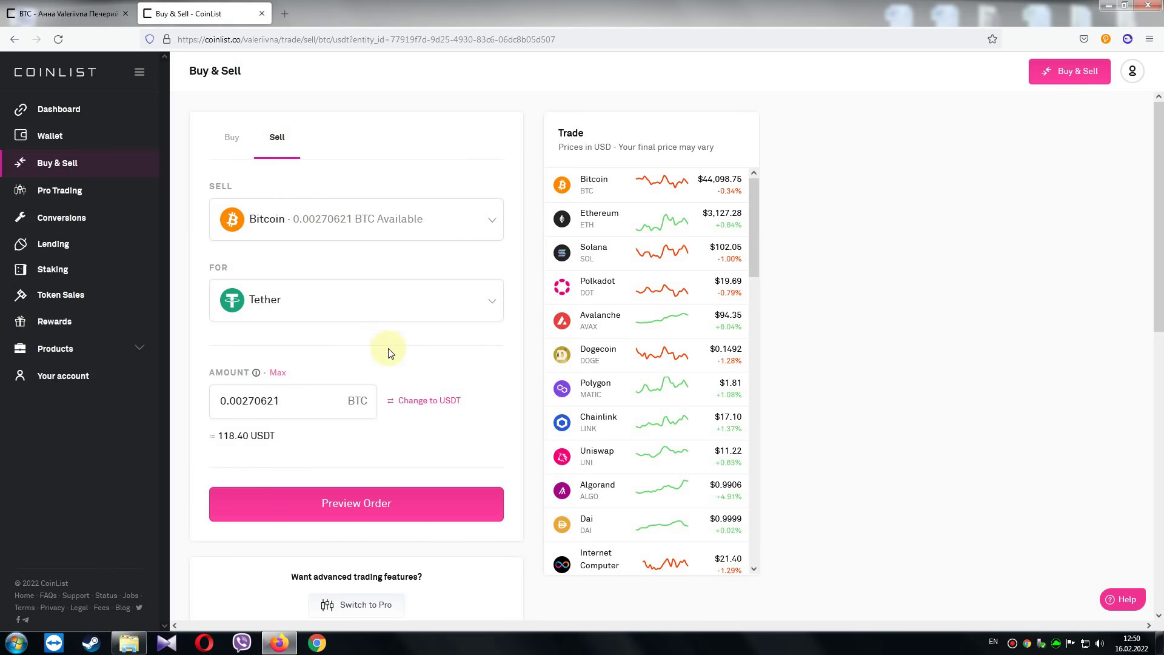
left_click(388, 514)
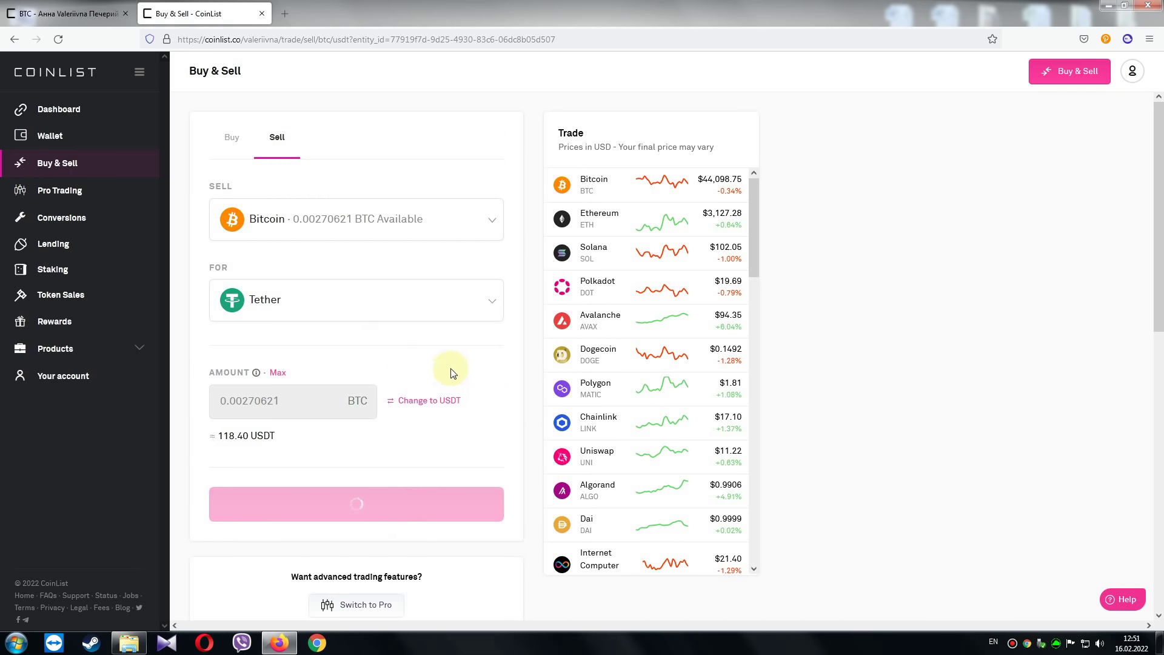
left_click(434, 403)
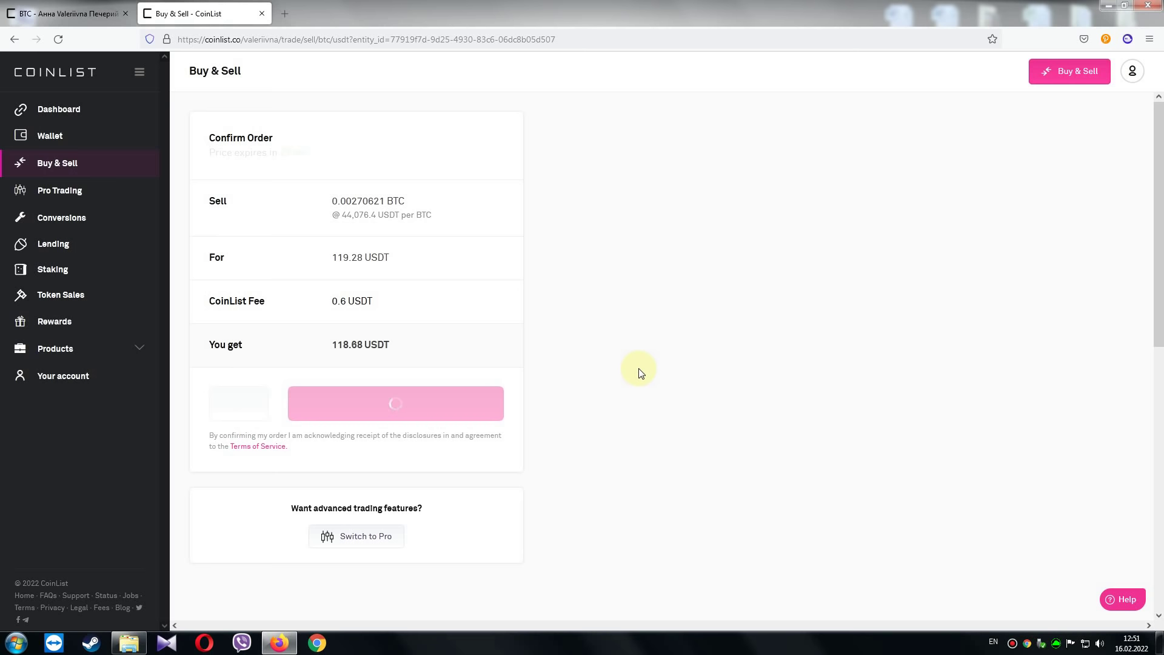
Set up a new buy order for Flow paid with Tether
left_click(44, 169)
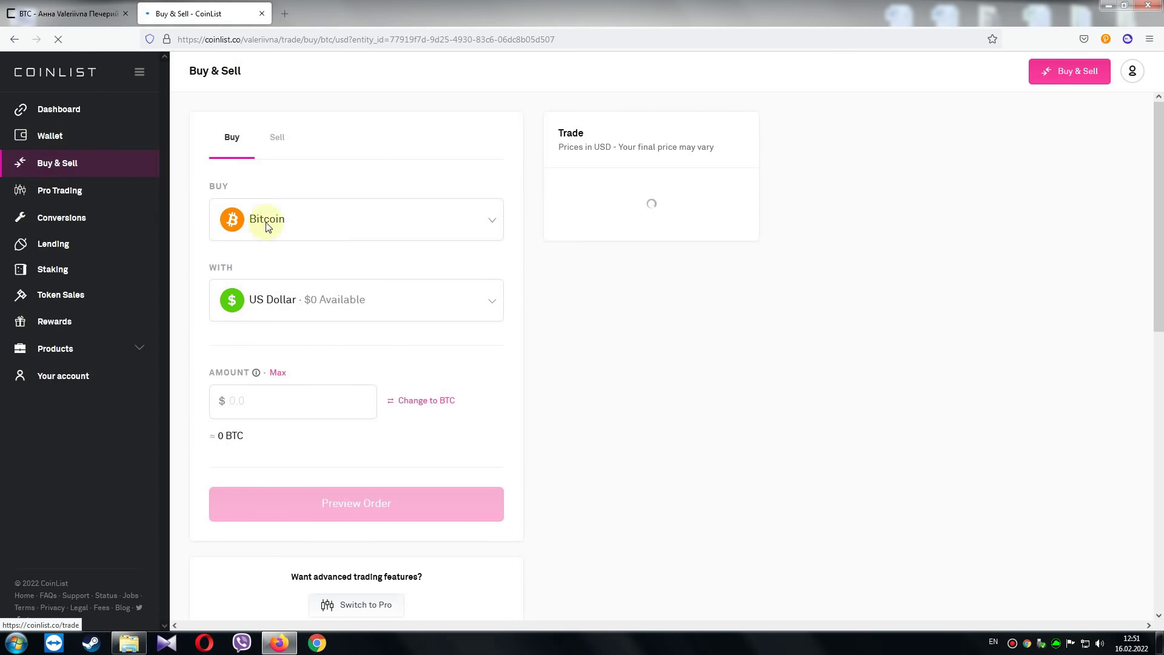
left_click(490, 225)
scroll(376, 424, "down", 1)
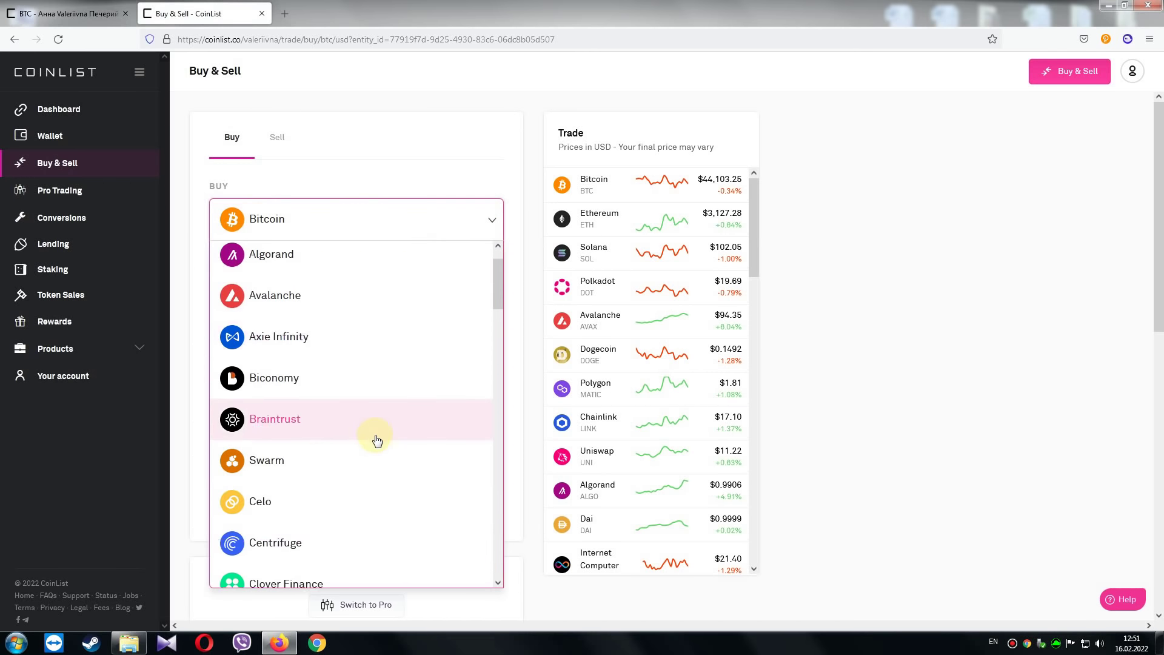
scroll(376, 441, "down", 5)
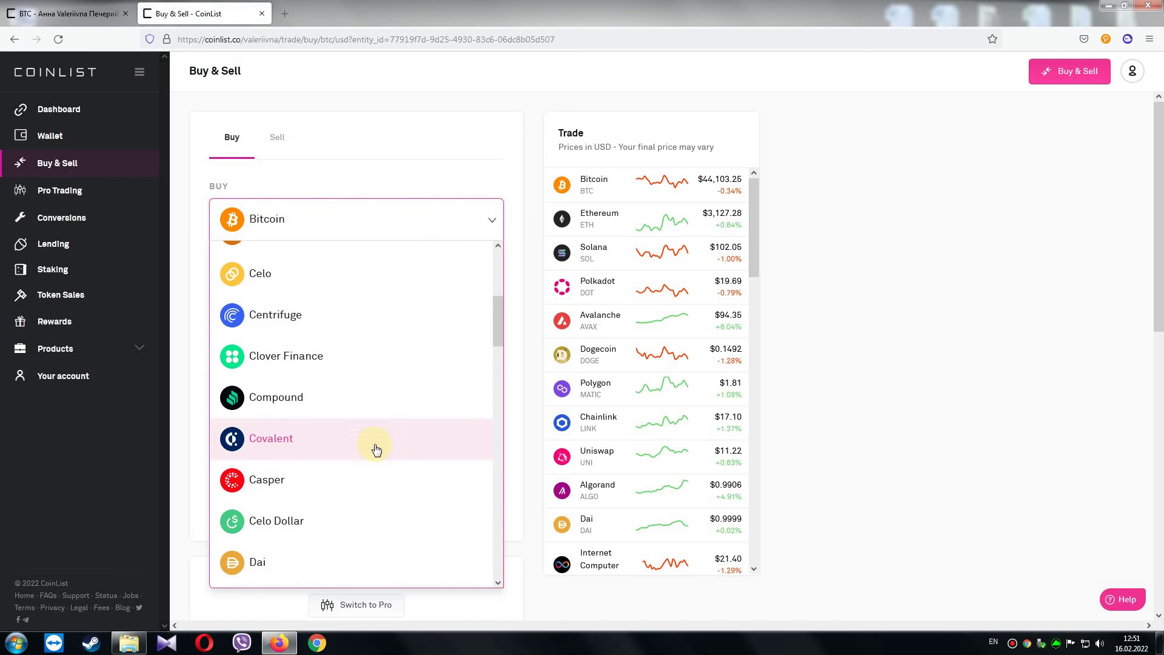
scroll(376, 443, "down", 11)
scroll(363, 424, "down", 3)
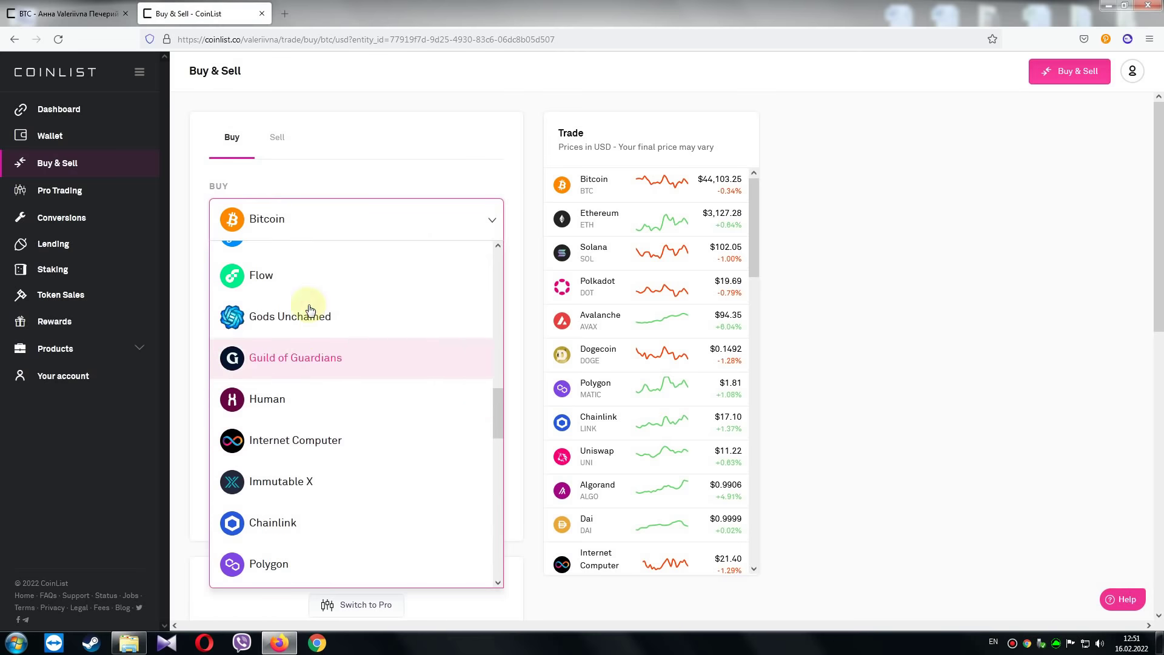
left_click(301, 285)
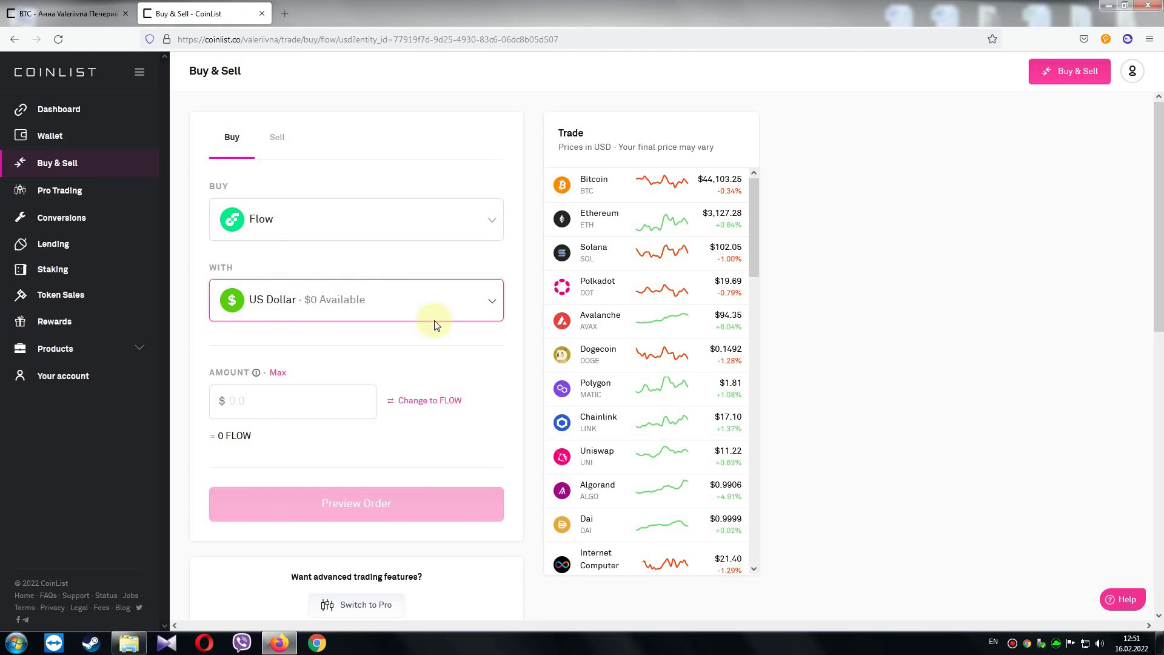
left_click(490, 305)
left_click(376, 340)
Switch the purchase amount to FLOW, set it to 10, preview the order and confirm it
left_click(244, 401)
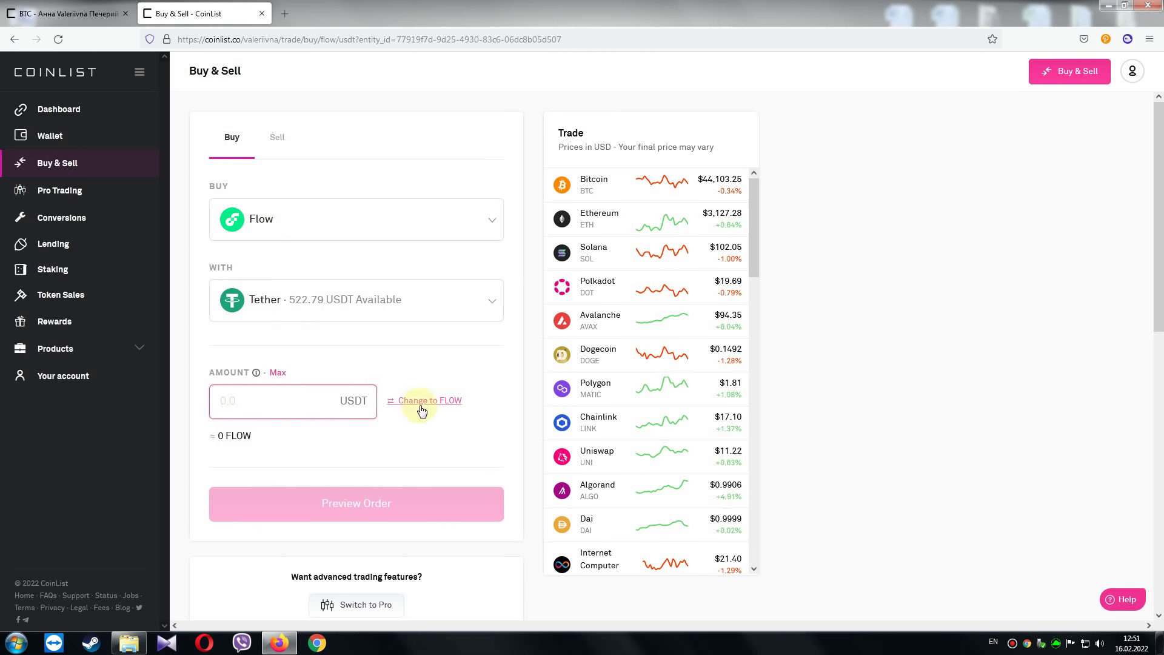
left_click(426, 401)
left_click(252, 399)
type("0")
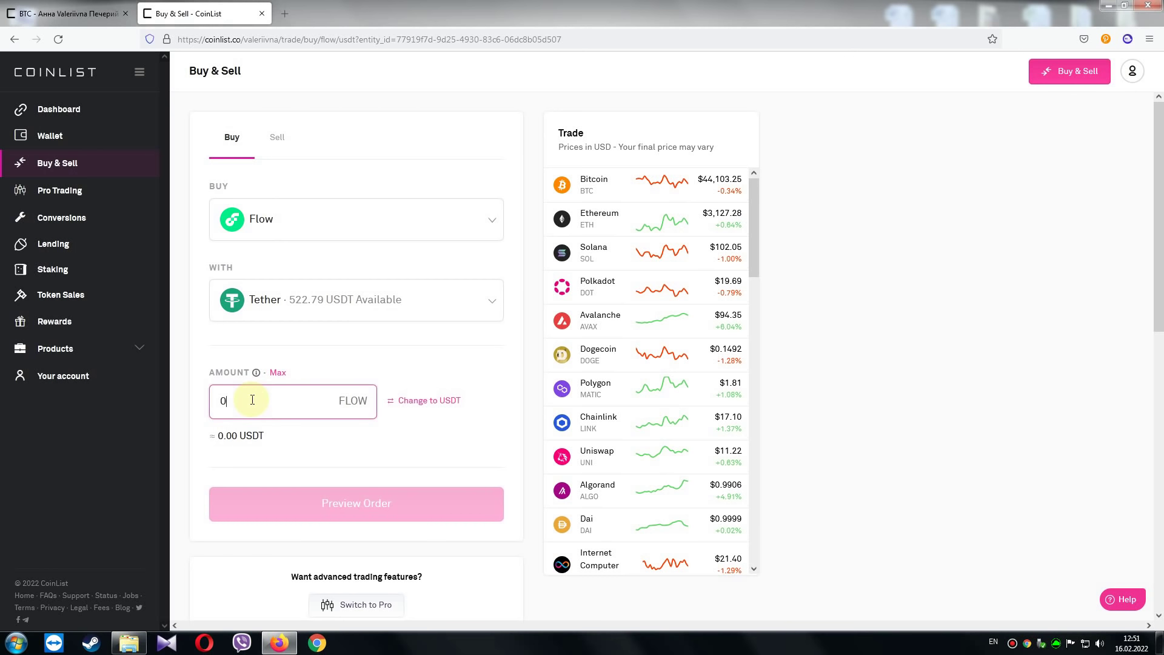
type("1")
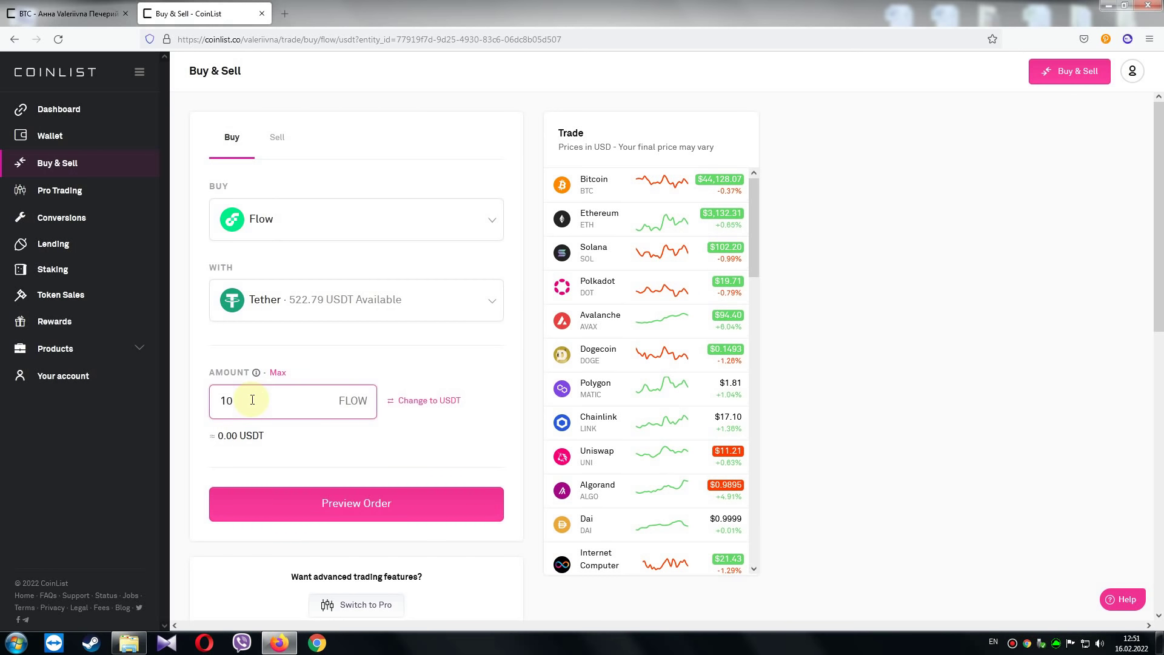
left_click(372, 504)
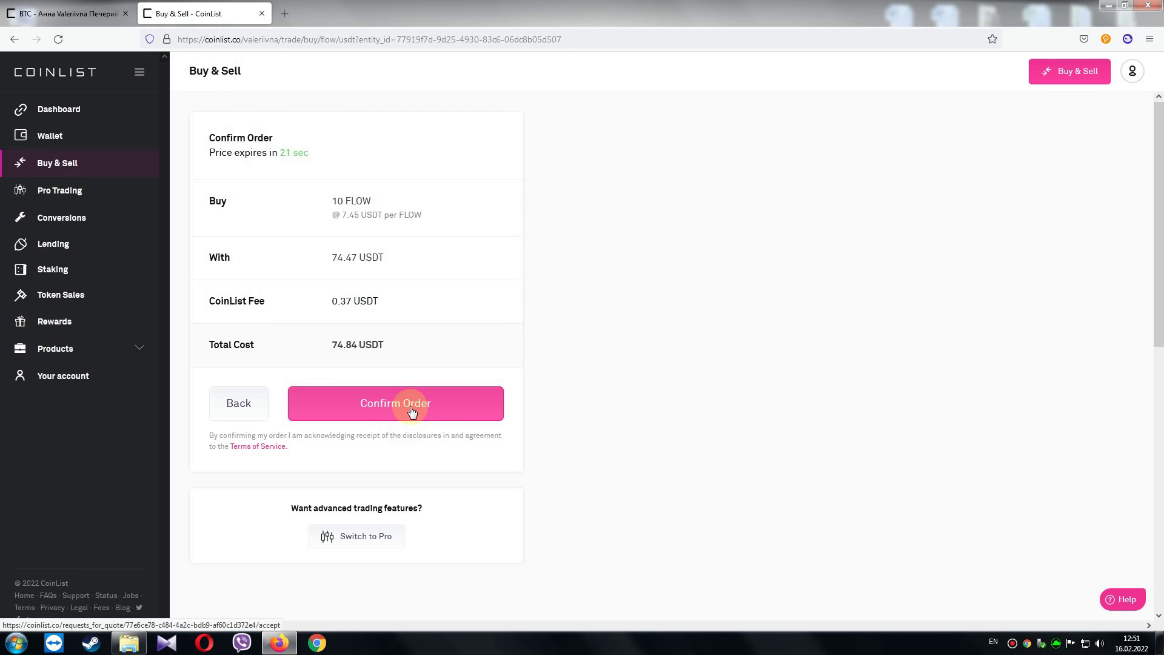
left_click(410, 410)
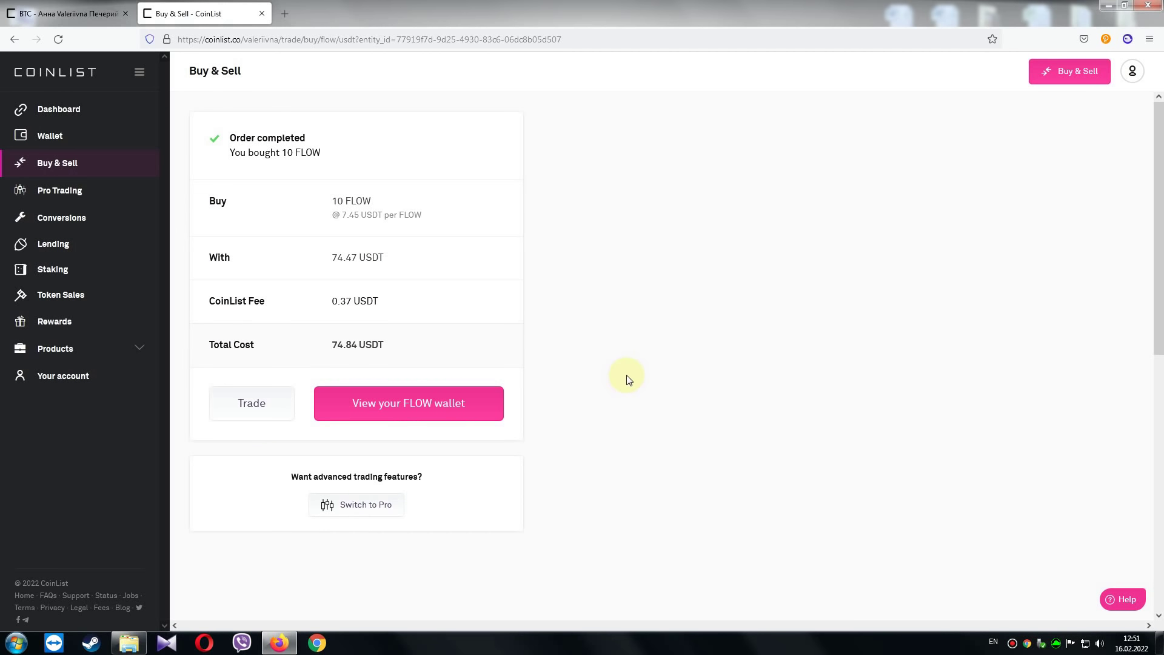
Return to the dashboard and open the Karma page to view the Karma balance
left_click(84, 114)
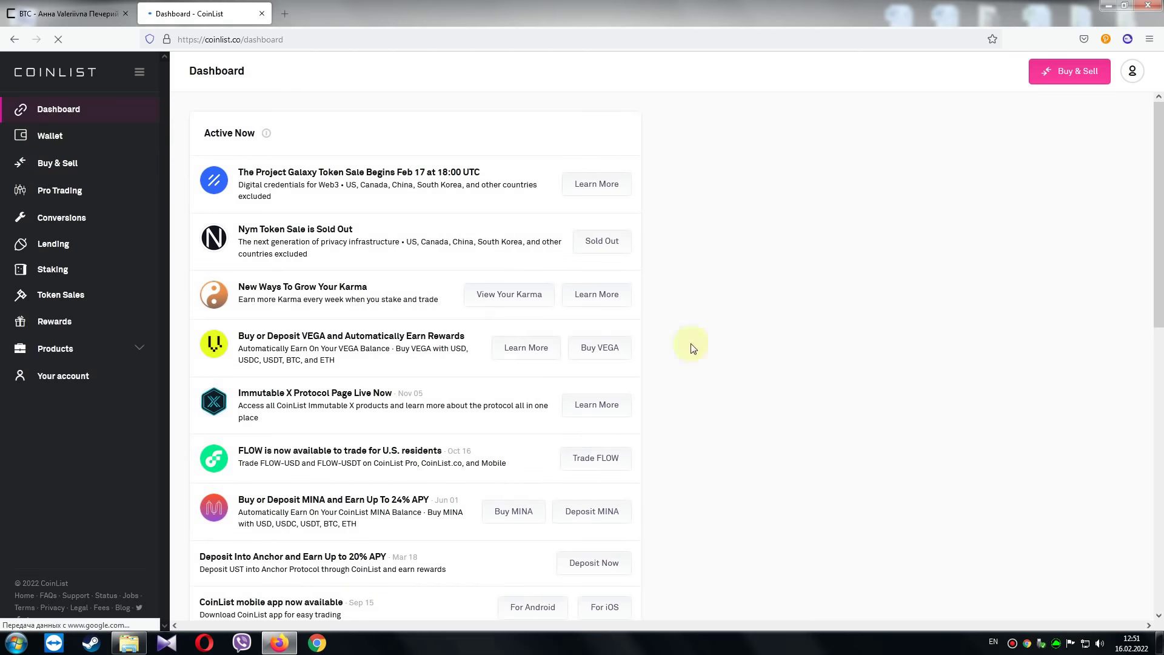
left_click(516, 297)
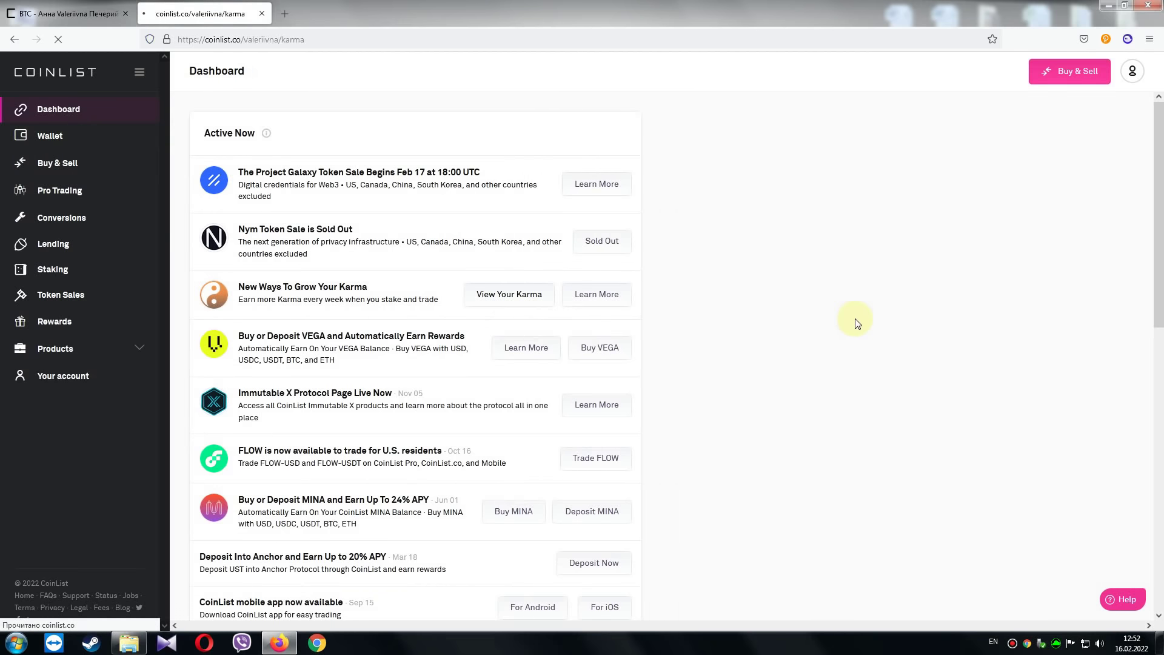
Review the Karma page from the balance through the weekly and starter Karma sections to the Trader criteria
scroll(348, 133, "down", 1)
scroll(348, 132, "up", 1)
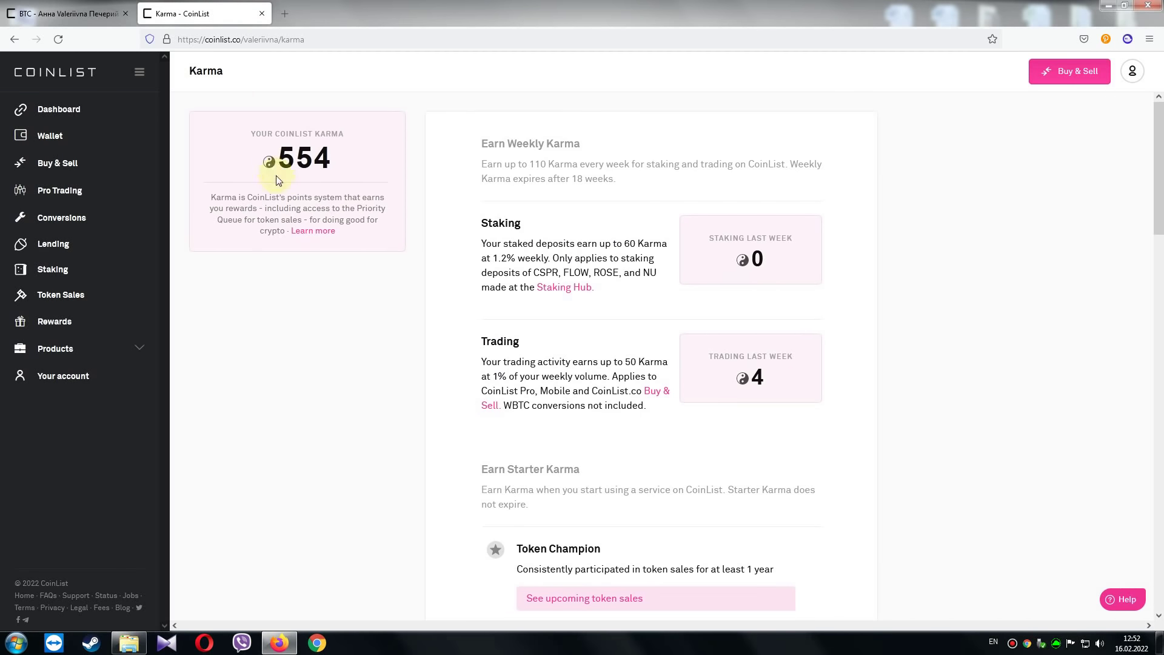
scroll(330, 416, "down", 9)
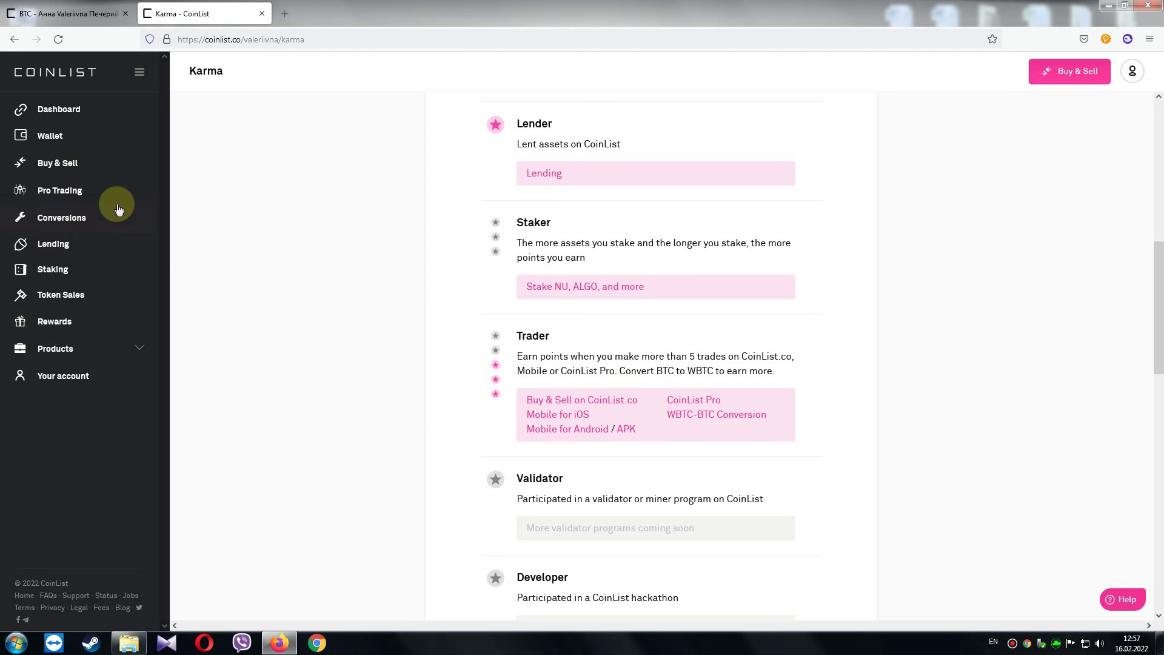
Send 127 USDT from the USDT wallet to CoinList Pro
left_click(97, 141)
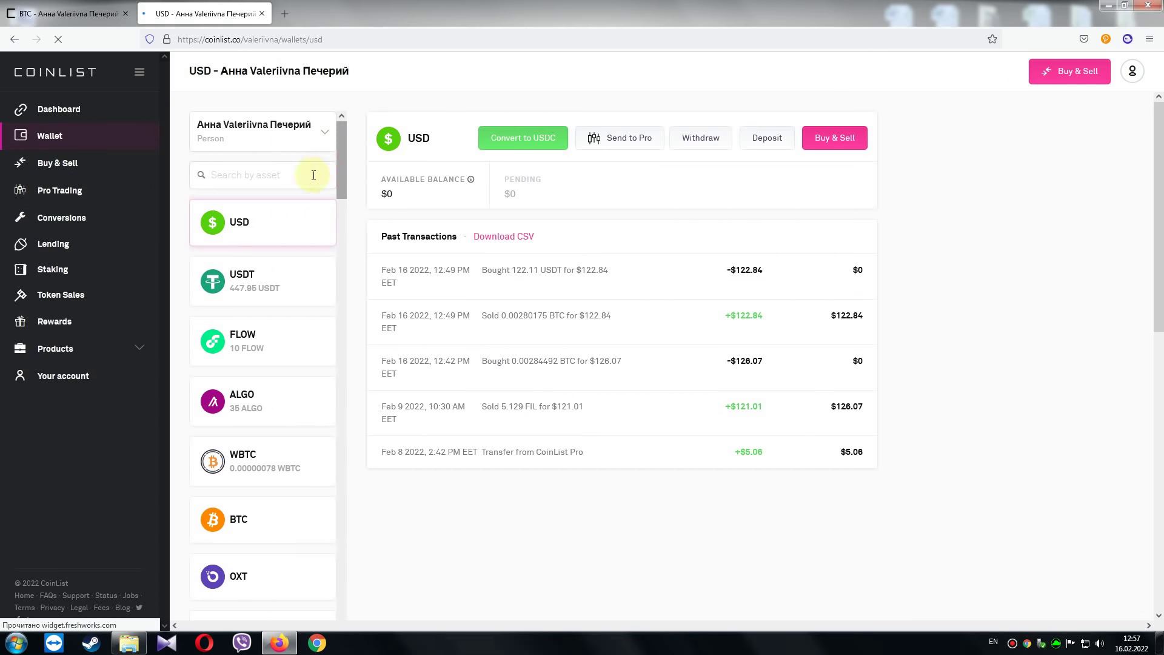
left_click(265, 289)
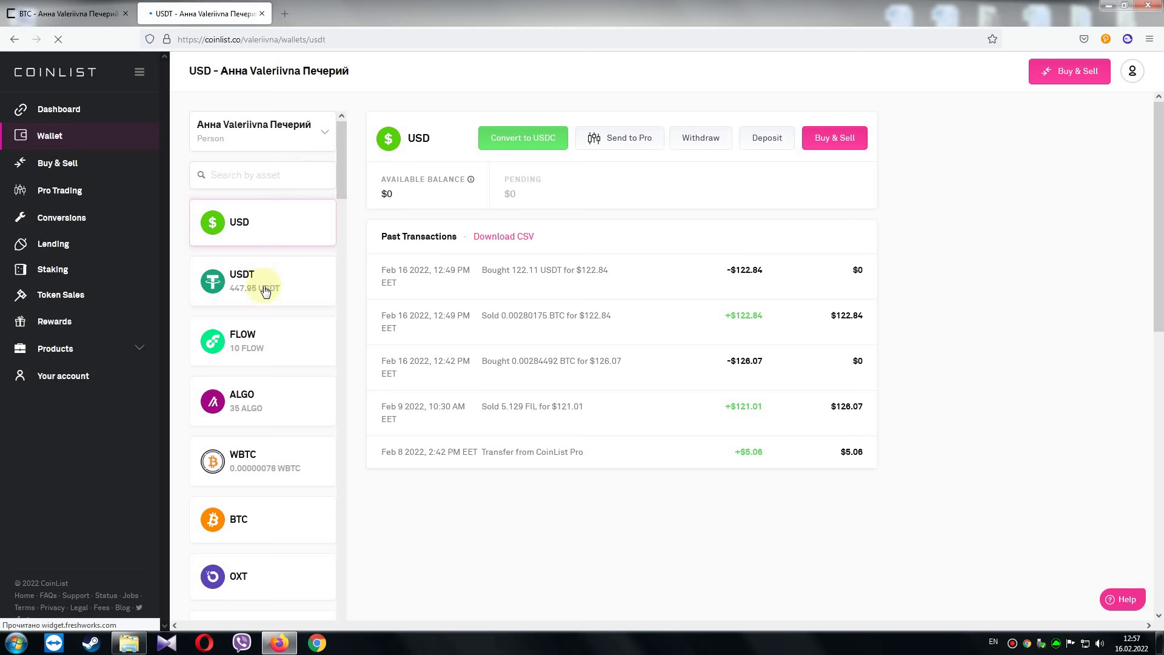
left_click(643, 145)
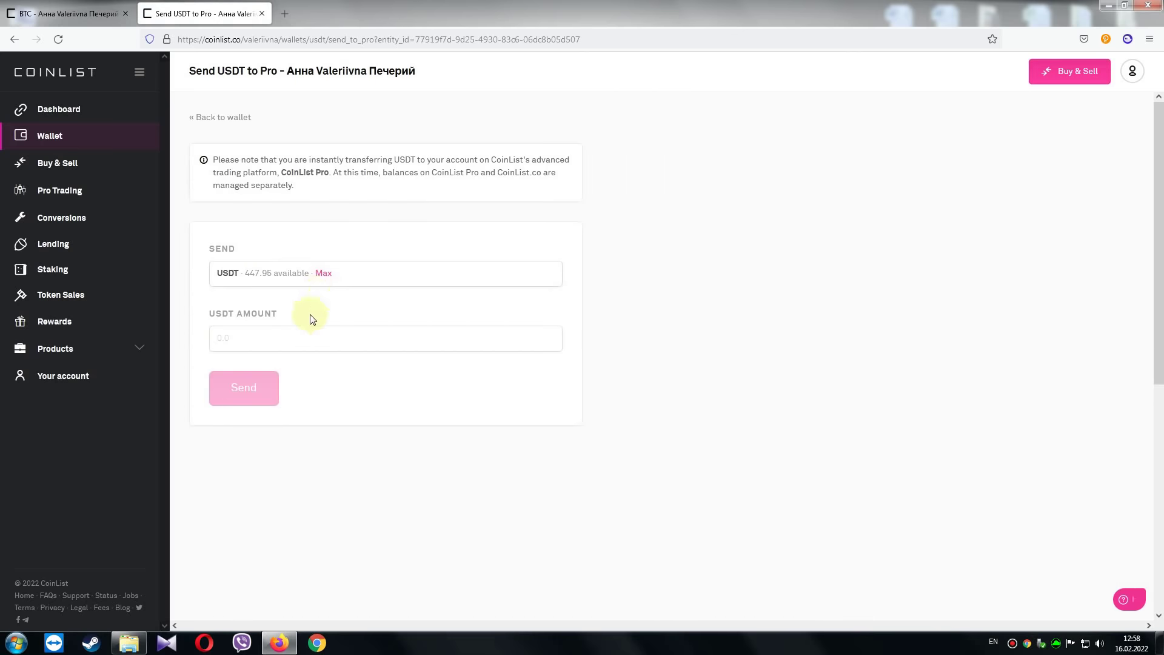
left_click(274, 338)
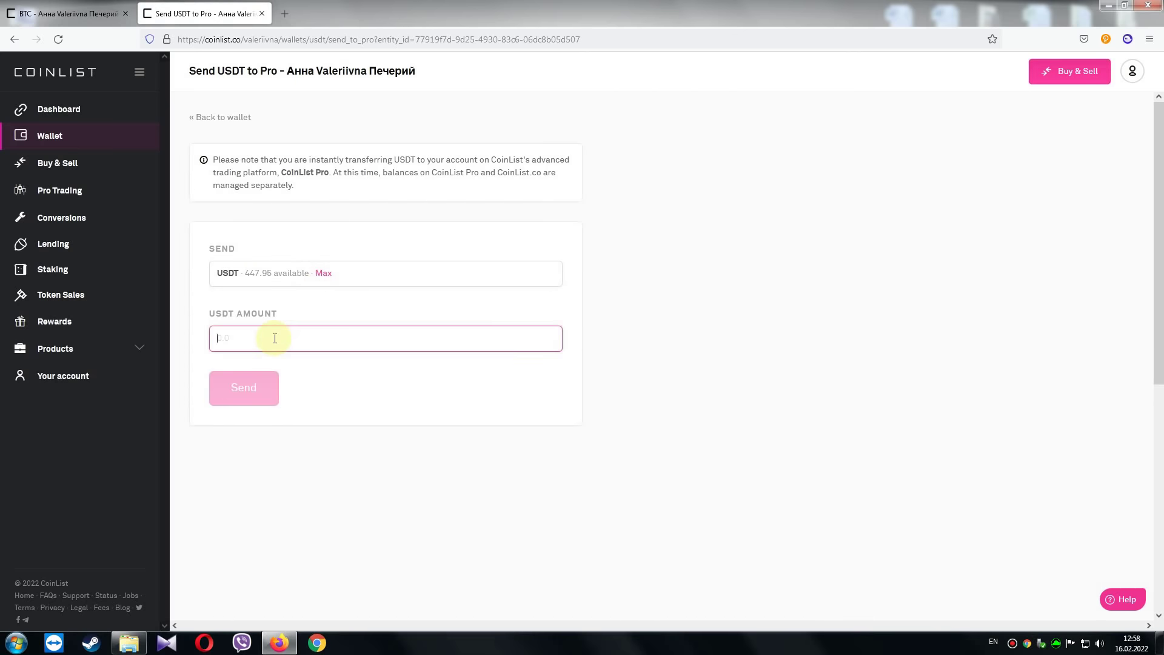
type("127")
left_click(260, 395)
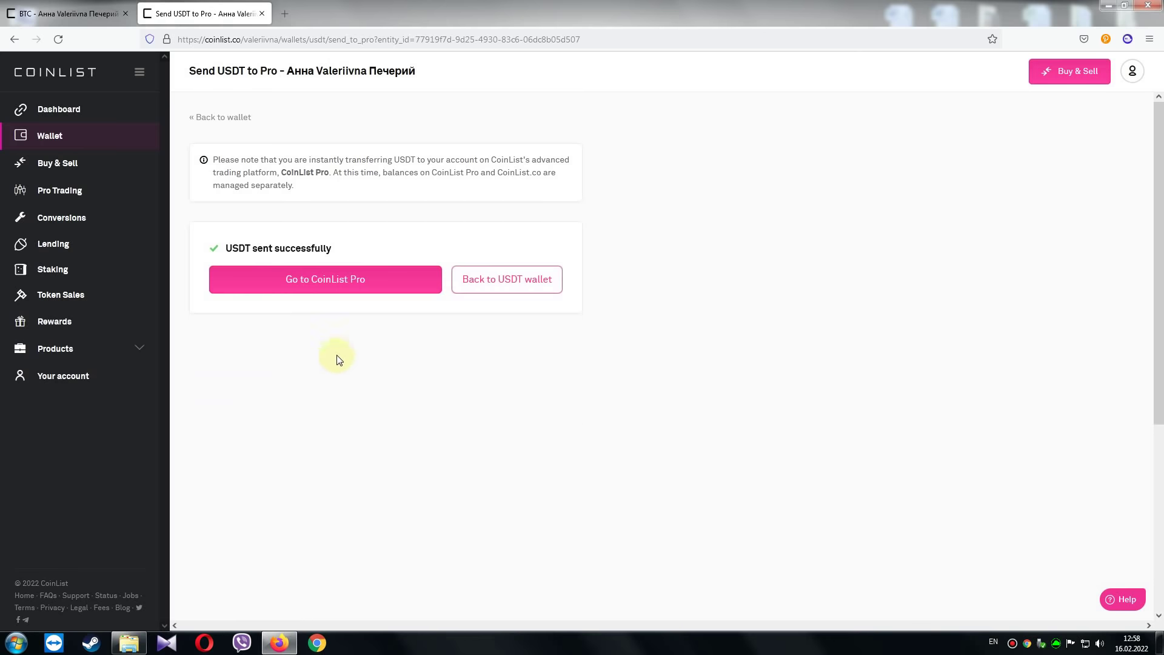
Switch to CoinList Pro, log in to the existing account and select the FIL-USDT trading pair
left_click(325, 289)
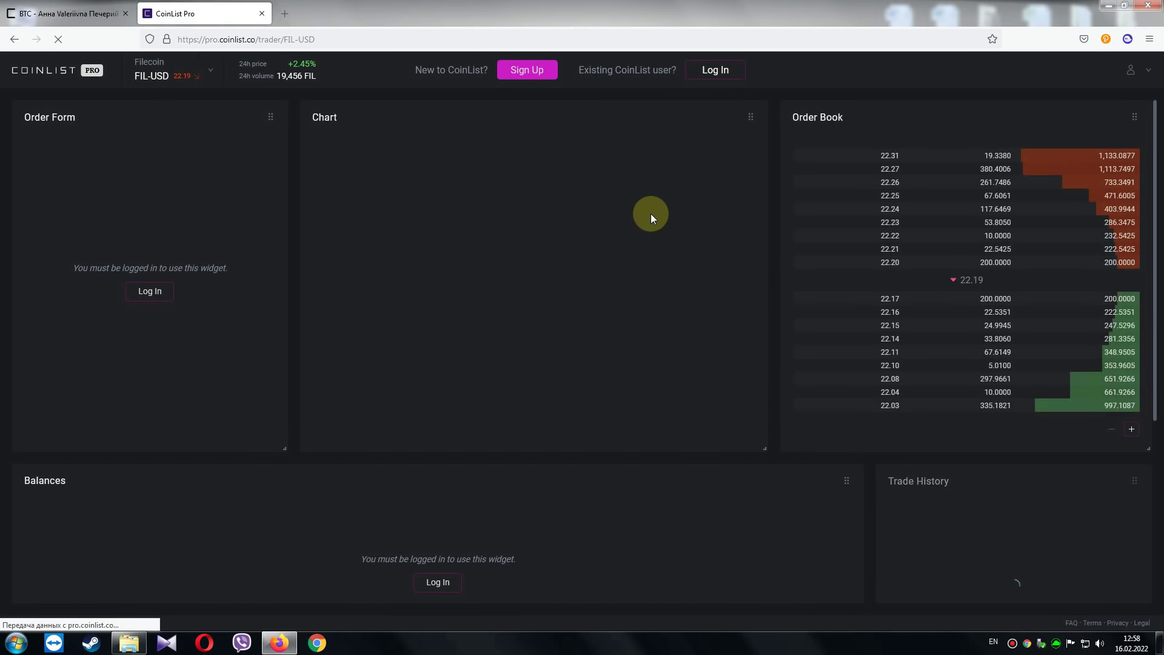
left_click(716, 71)
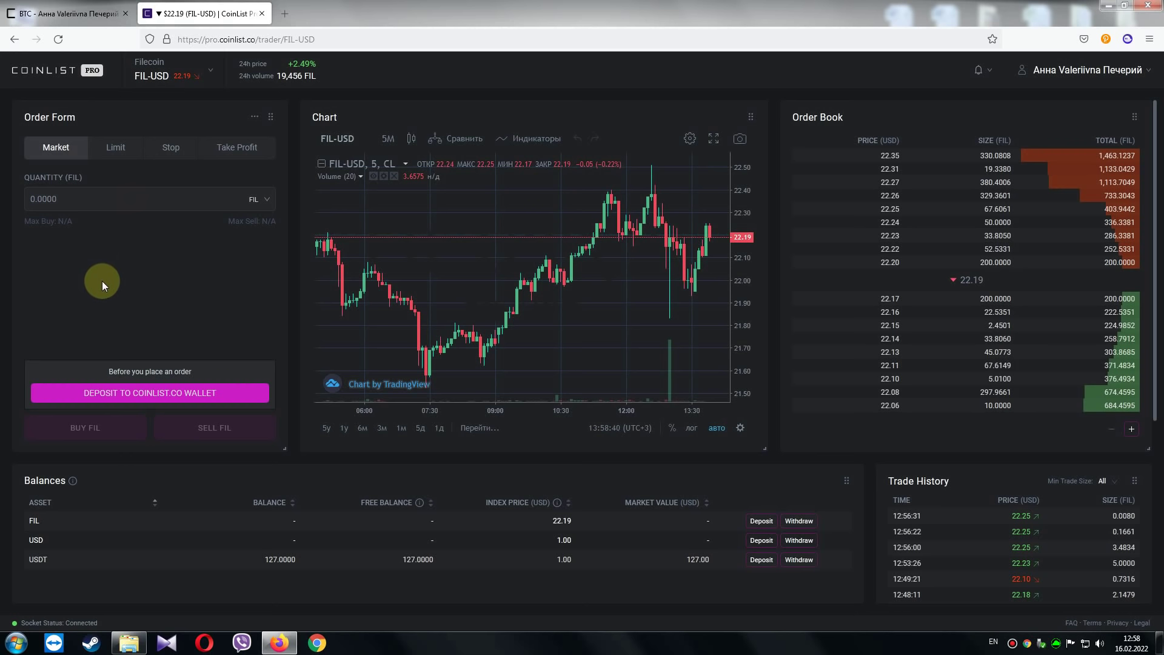
left_click(211, 73)
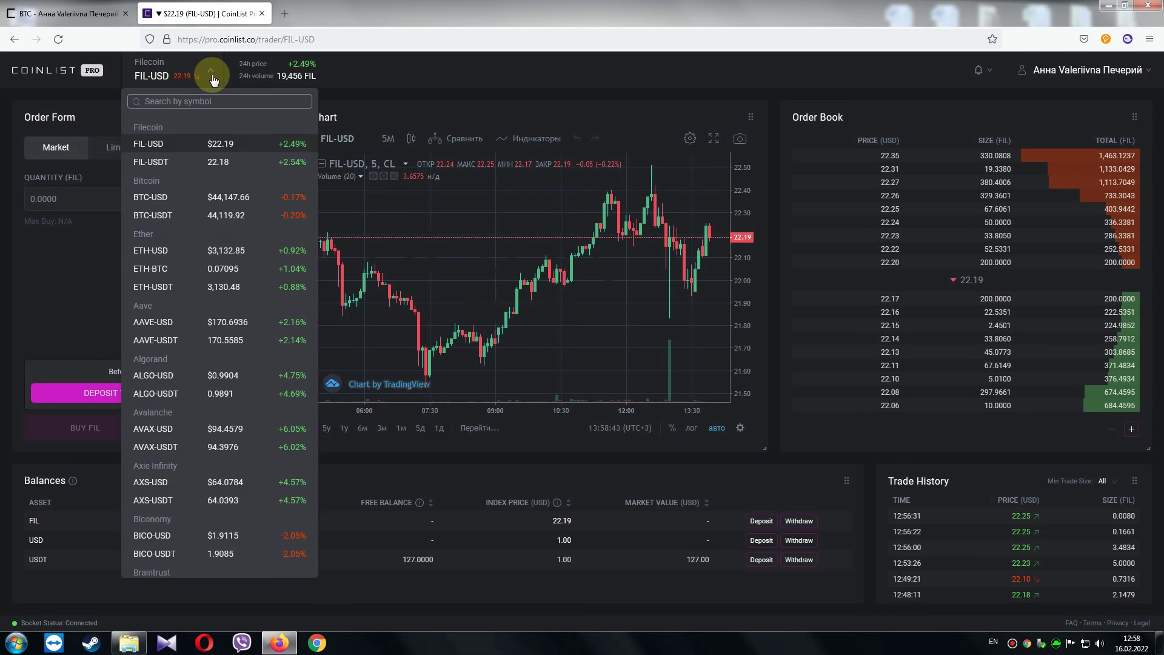
left_click(188, 162)
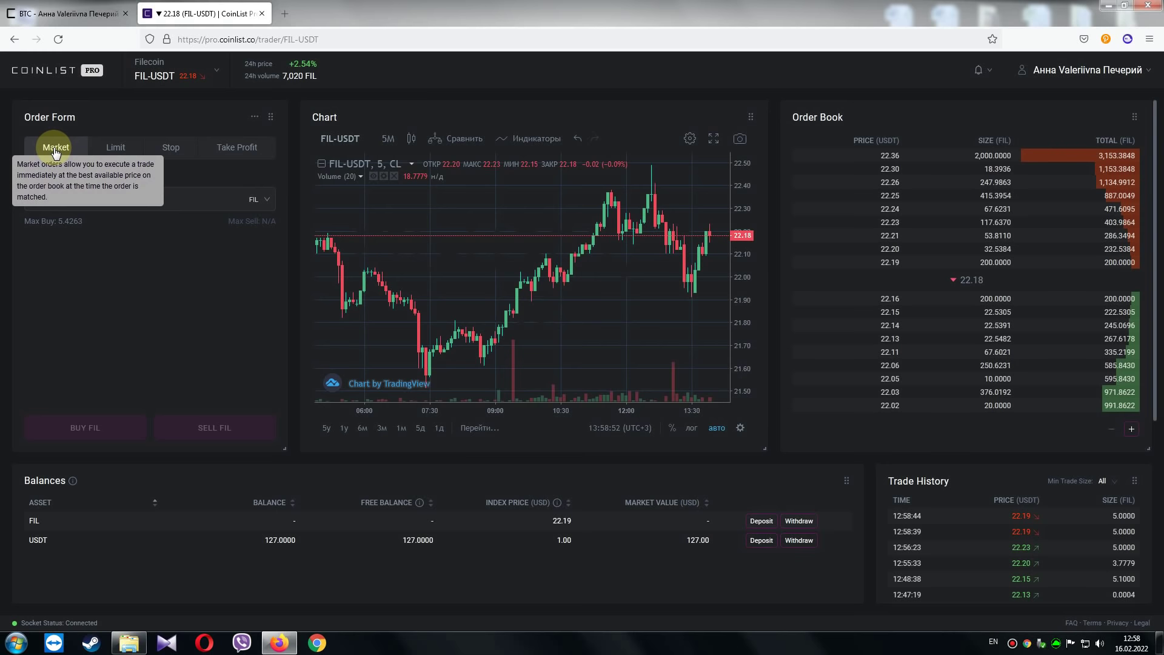
Buy the maximum 5.4287 FIL with a confirmed market order and sell it all back, allowing site notifications in between
left_click(59, 221)
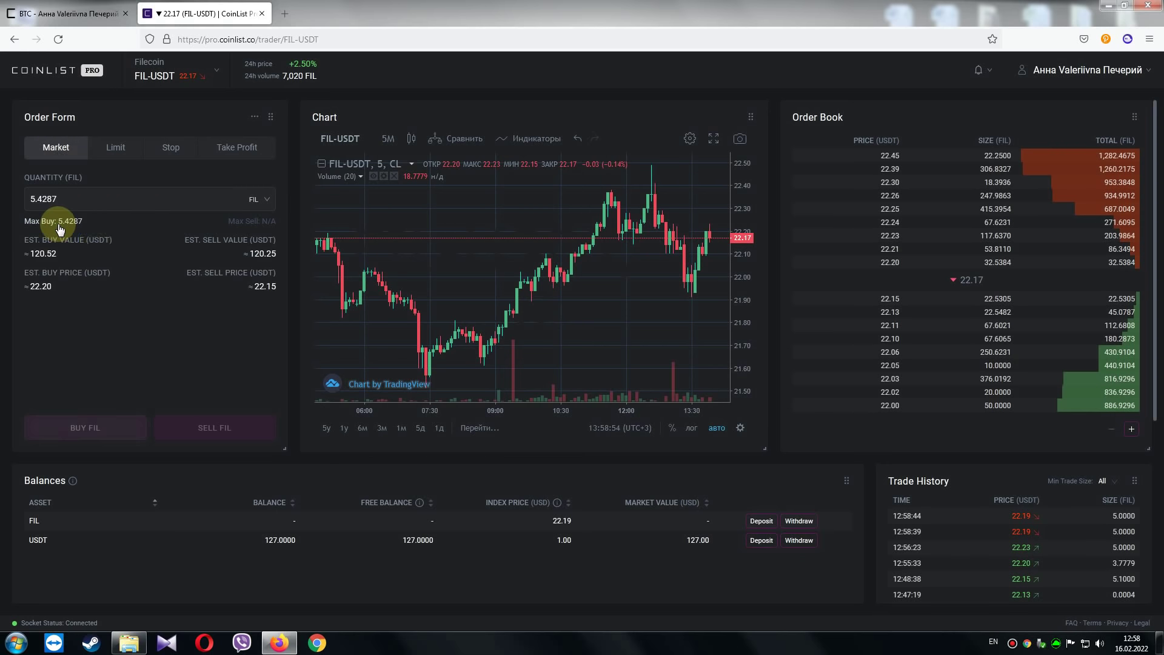
left_click(69, 428)
left_click(596, 383)
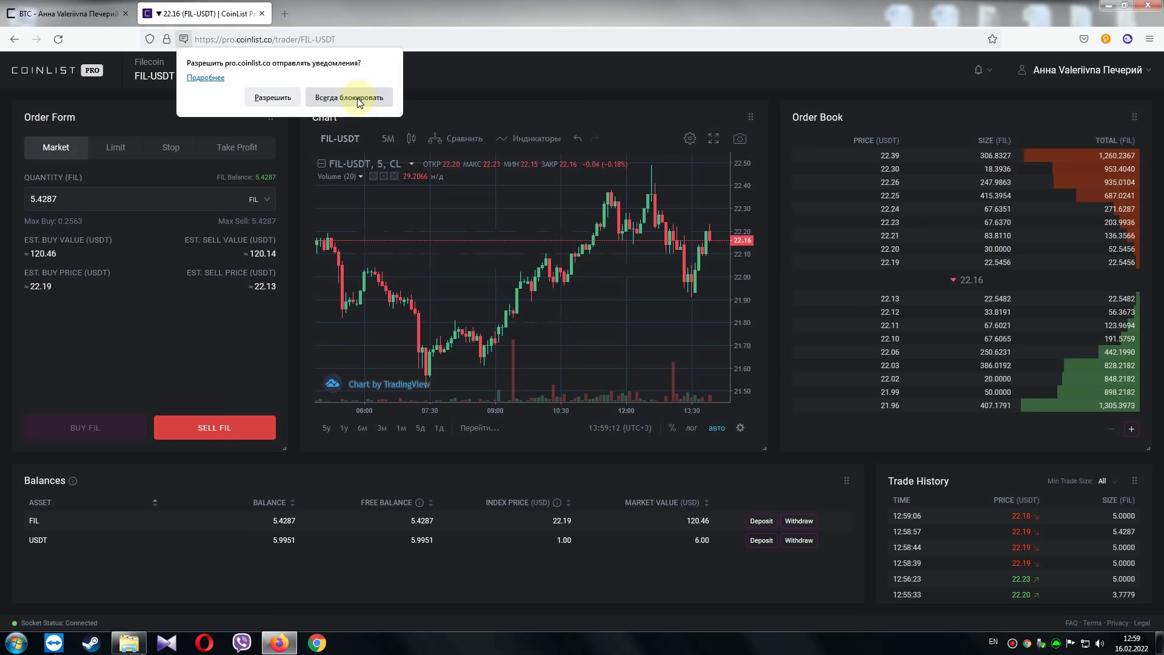
left_click(273, 97)
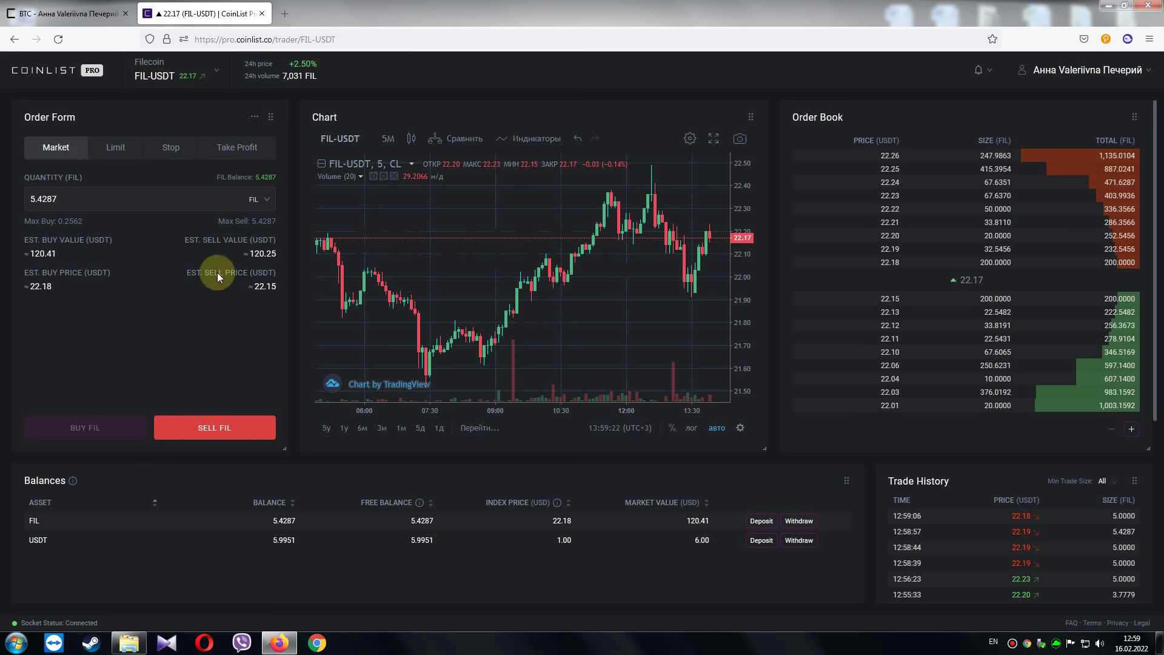
left_click(209, 434)
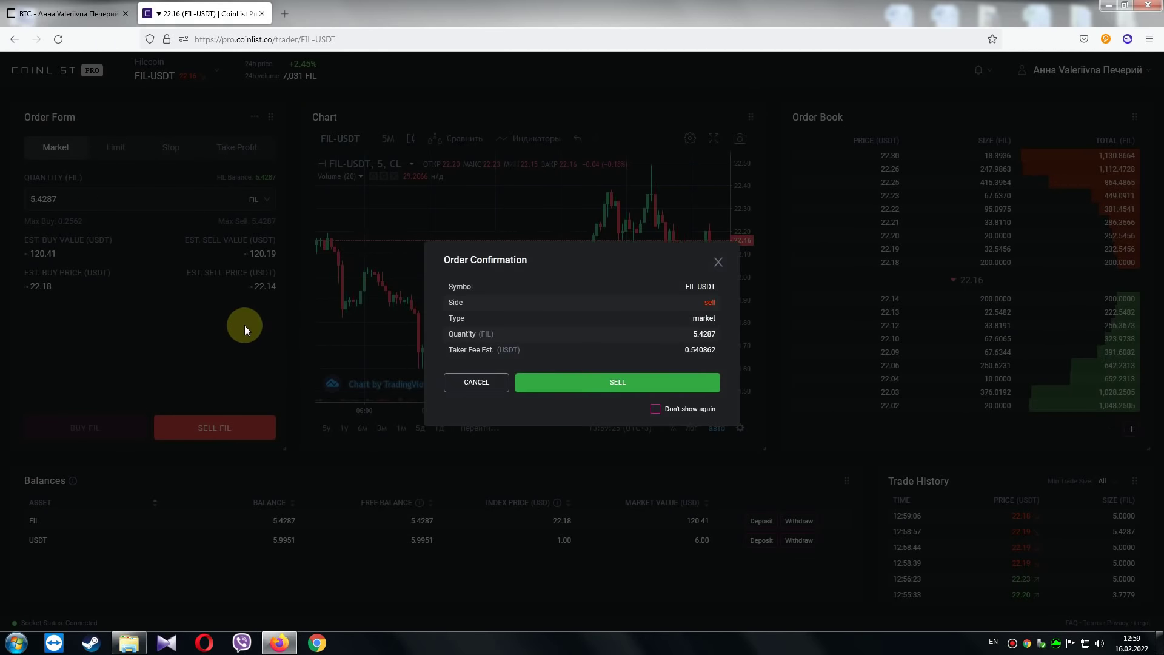
left_click(571, 382)
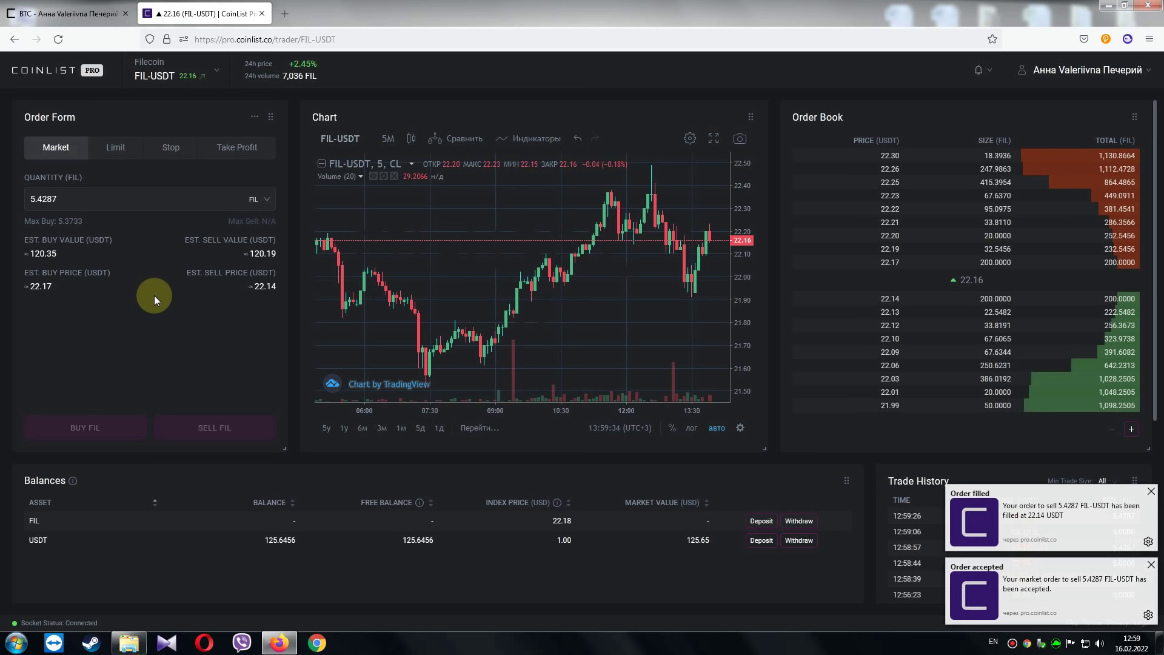
Buy the maximum 5.3733 FIL at market price and sell the same quantity back, confirming both orders
left_click(70, 222)
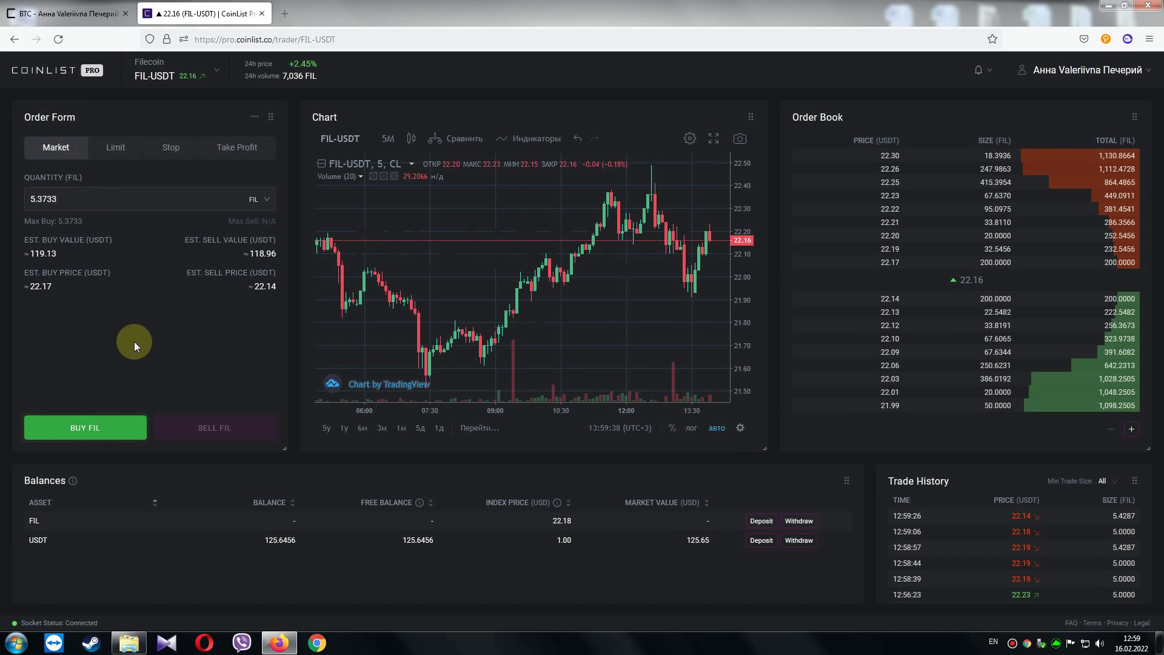
left_click(85, 427)
left_click(631, 384)
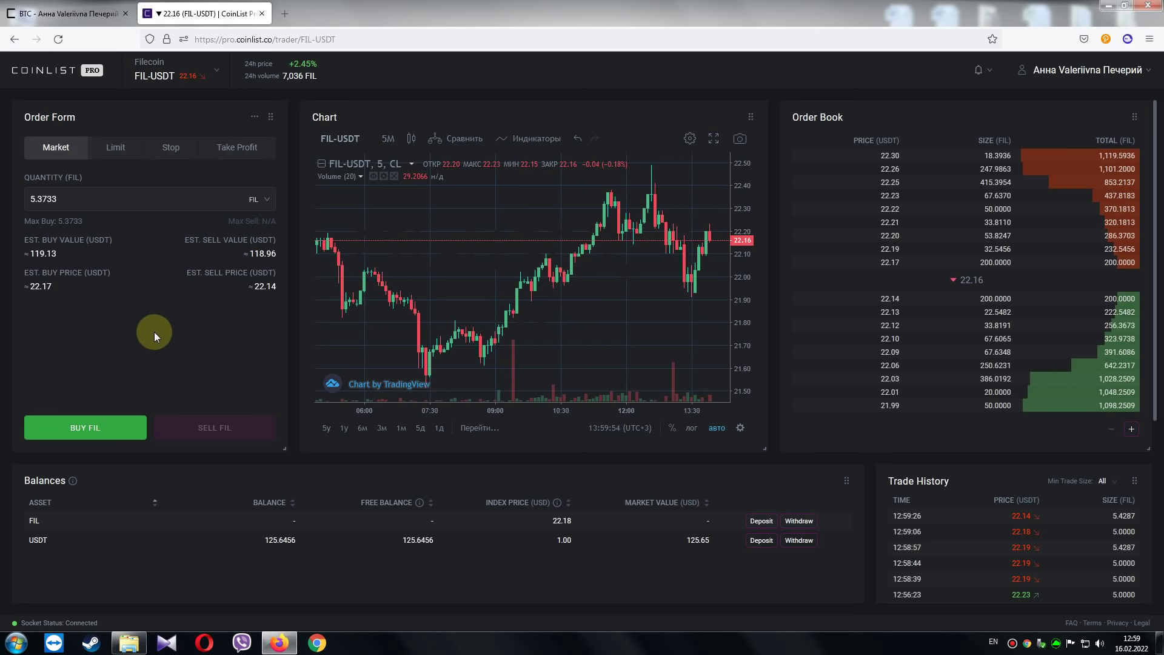
left_click(97, 424)
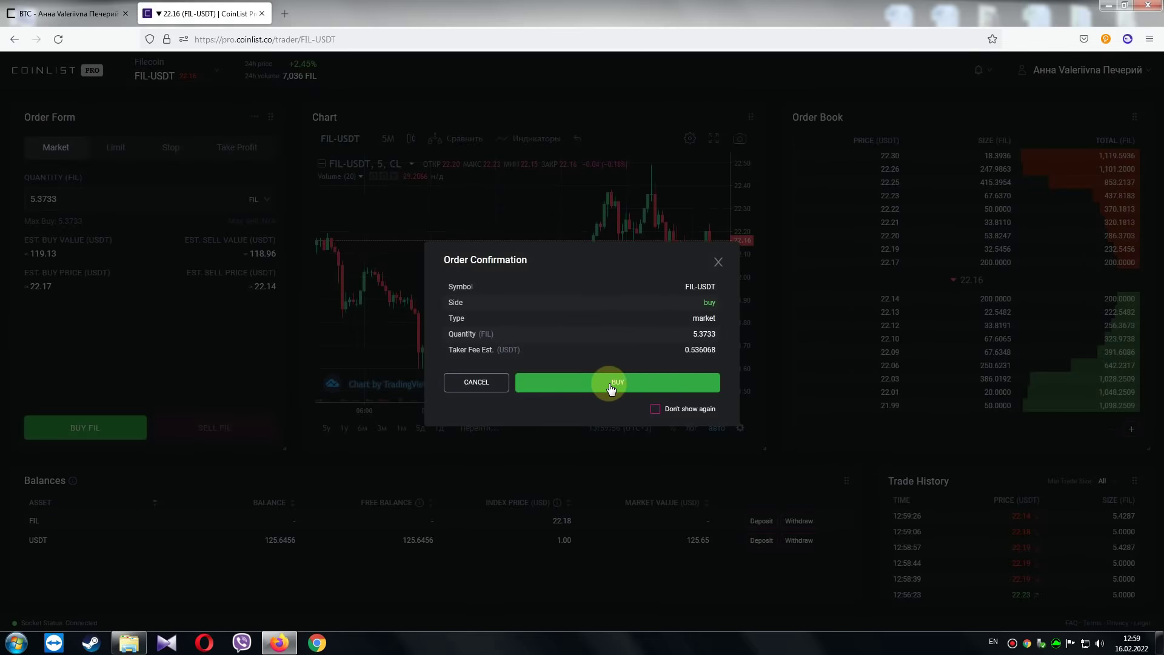
left_click(608, 385)
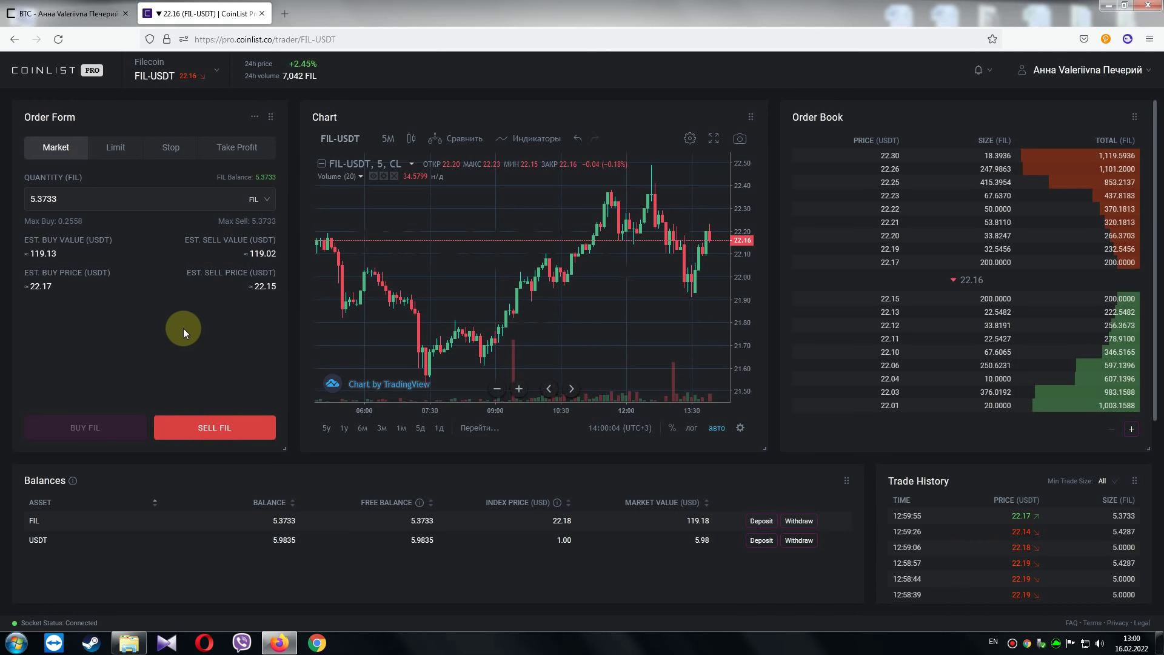
left_click(215, 433)
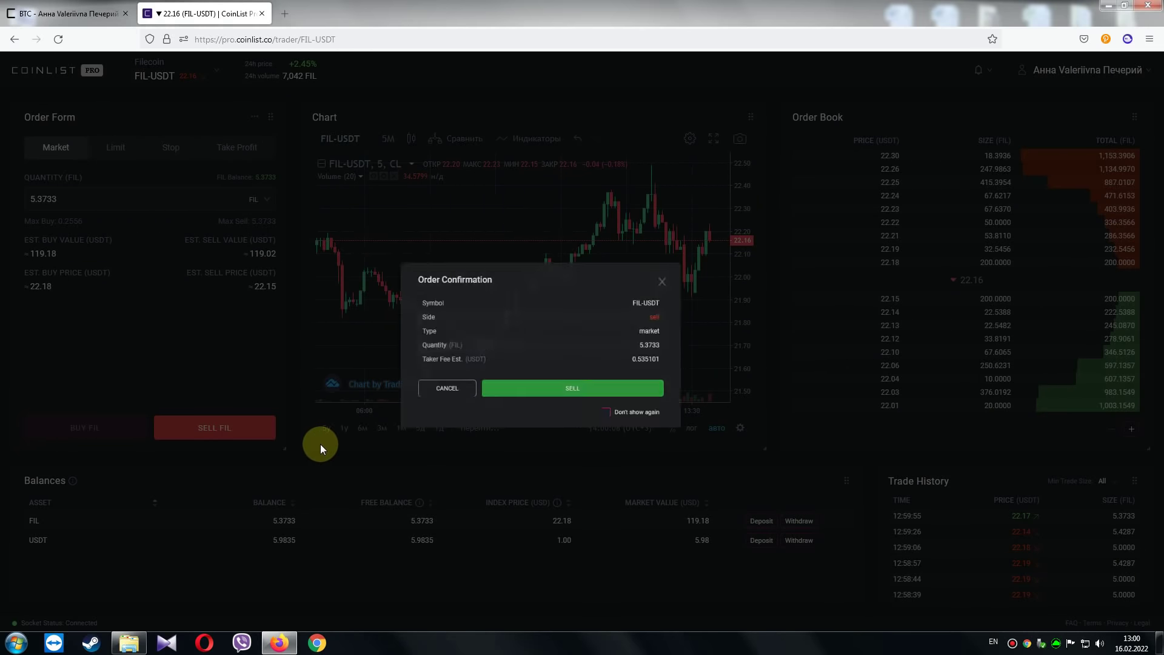
left_click(603, 386)
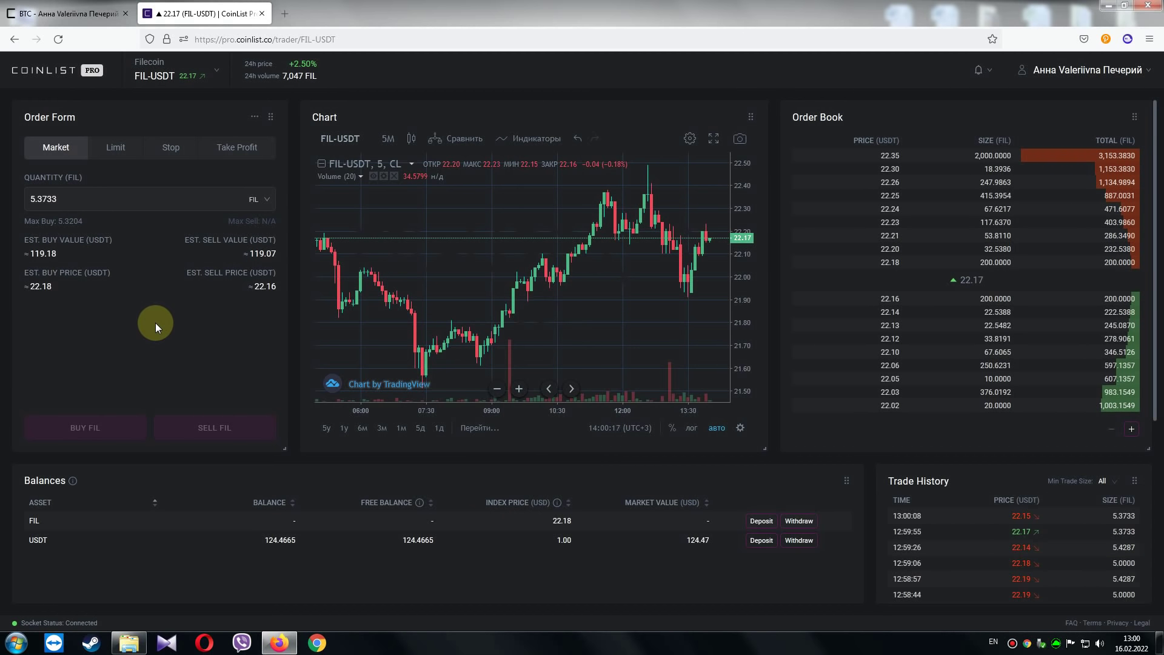
Try to buy the maximum 5.3204 FIL with a market order paid in USDT
left_click(54, 221)
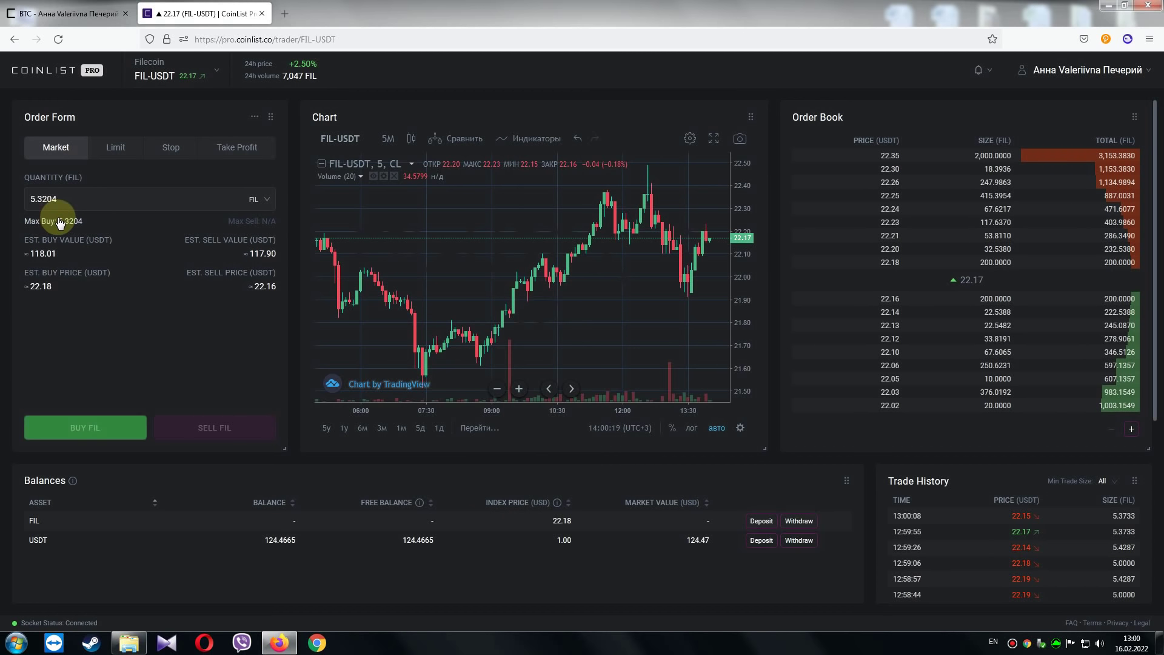
left_click(85, 428)
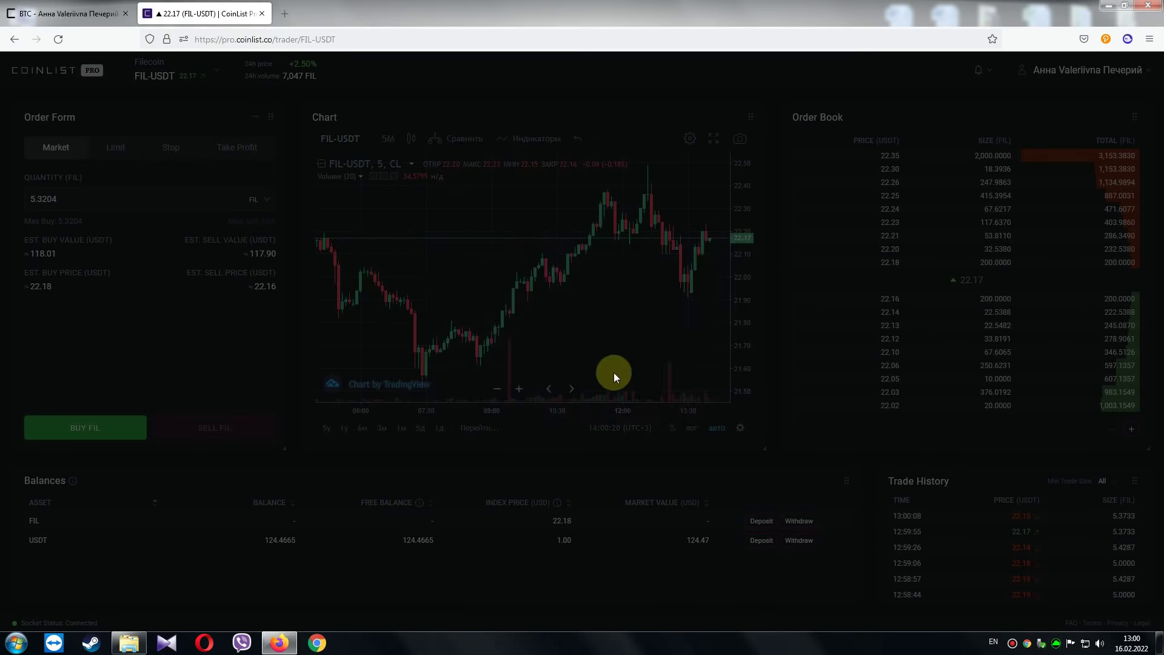
left_click(634, 382)
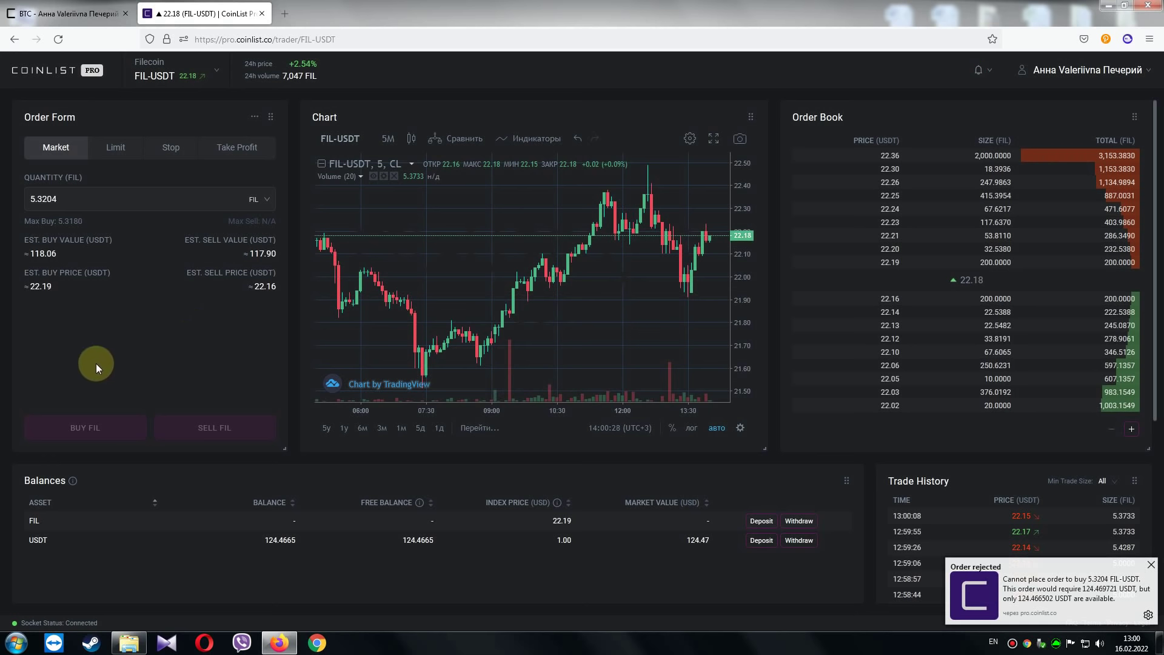
Reset the quantity to the maximum 5.3180 FIL, buy it at market price and sell the same quantity back
left_click(61, 221)
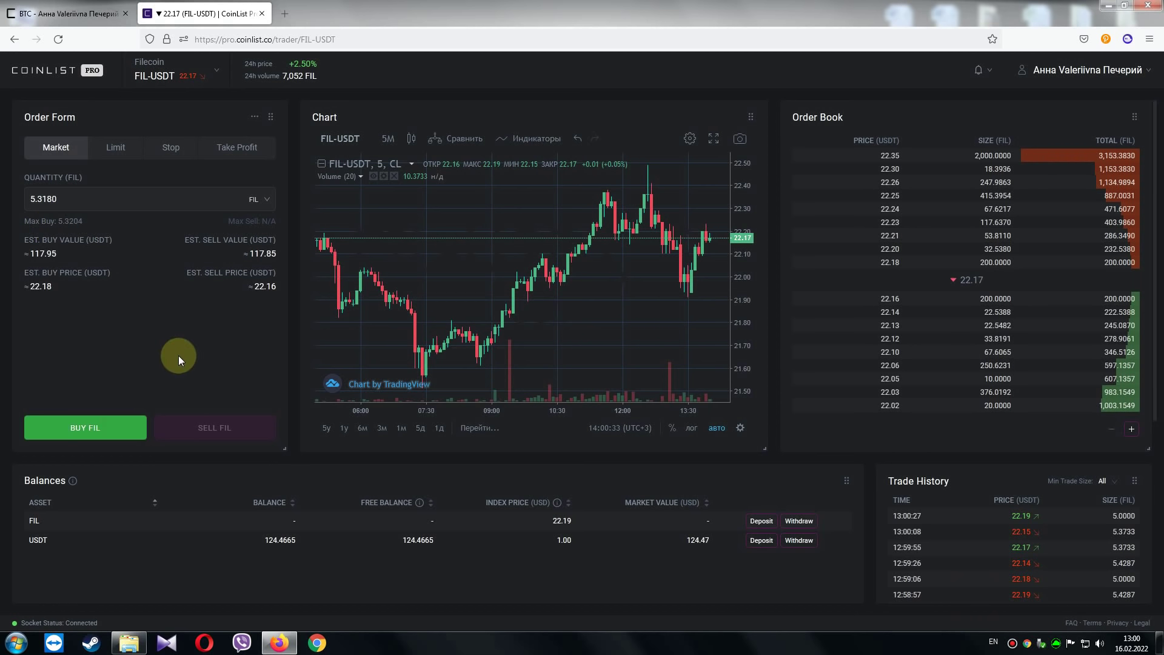
key("Return")
left_click(624, 390)
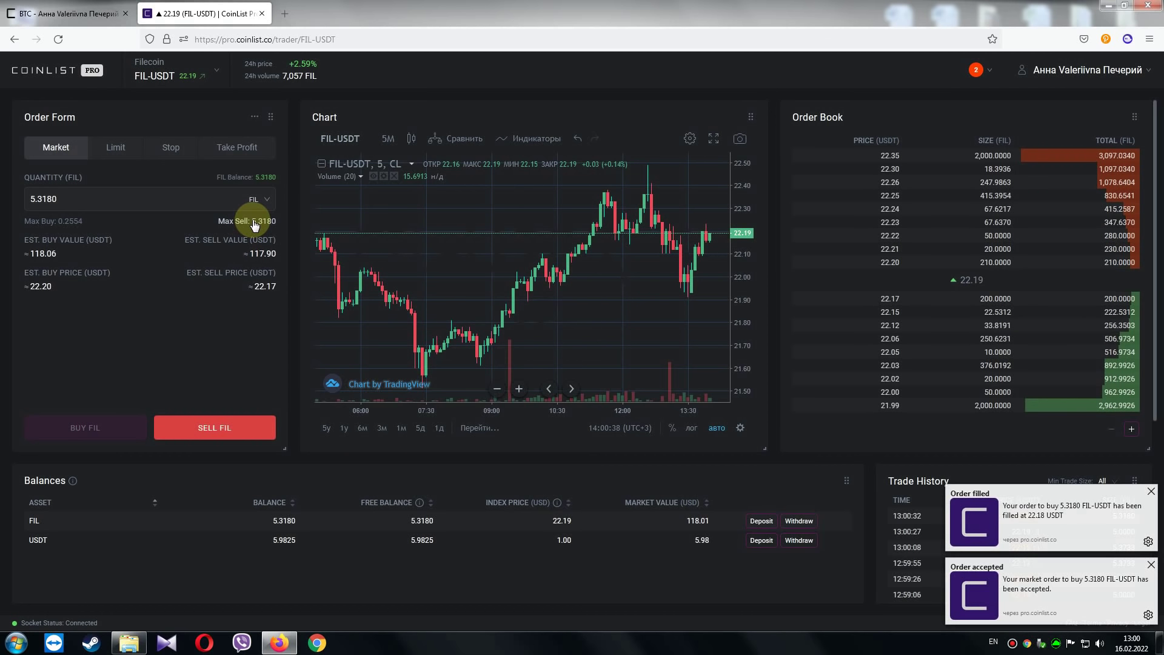
left_click(246, 427)
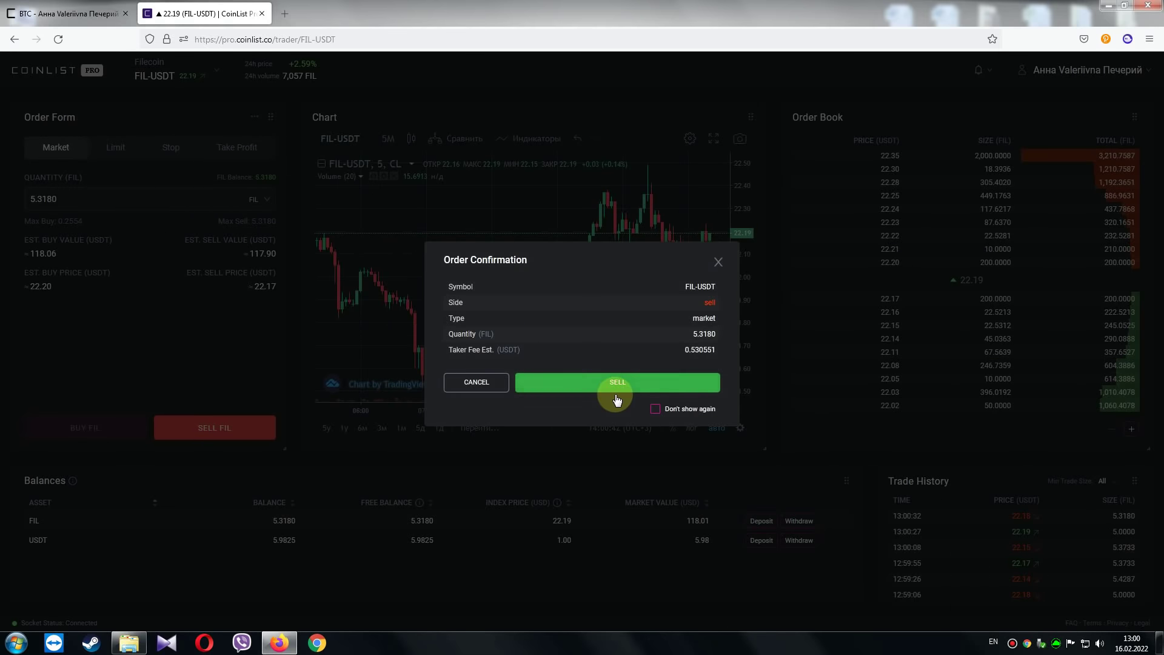
left_click(622, 388)
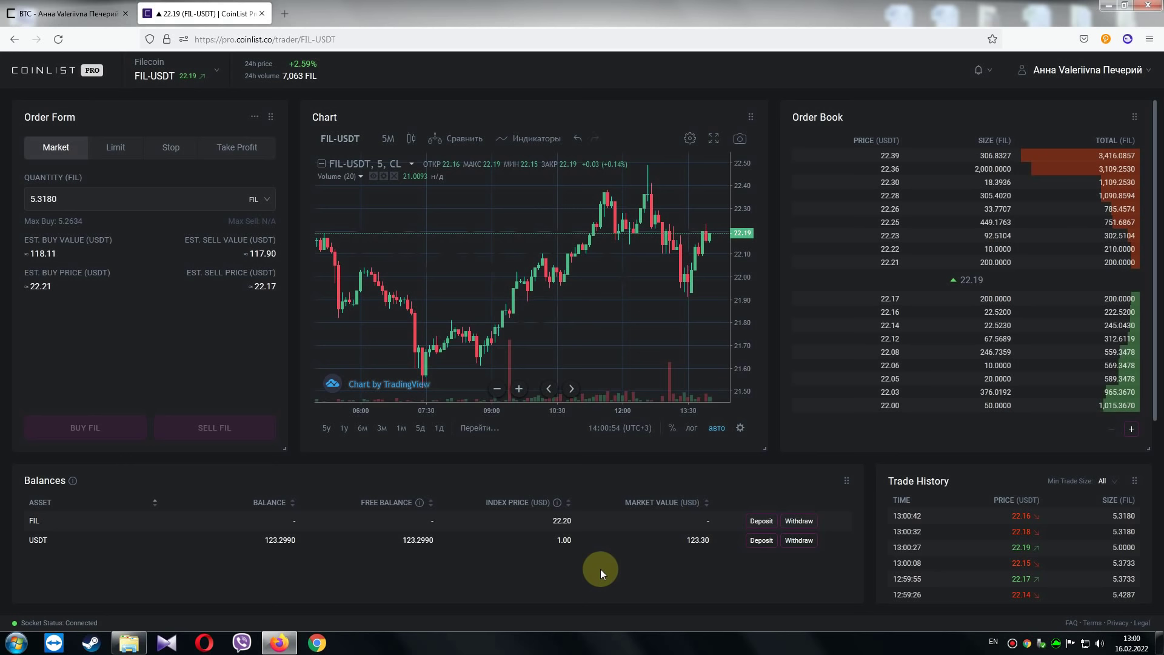
Withdraw the maximum 123.299041 USDT from CoinList Pro to CoinList.co
left_click(811, 546)
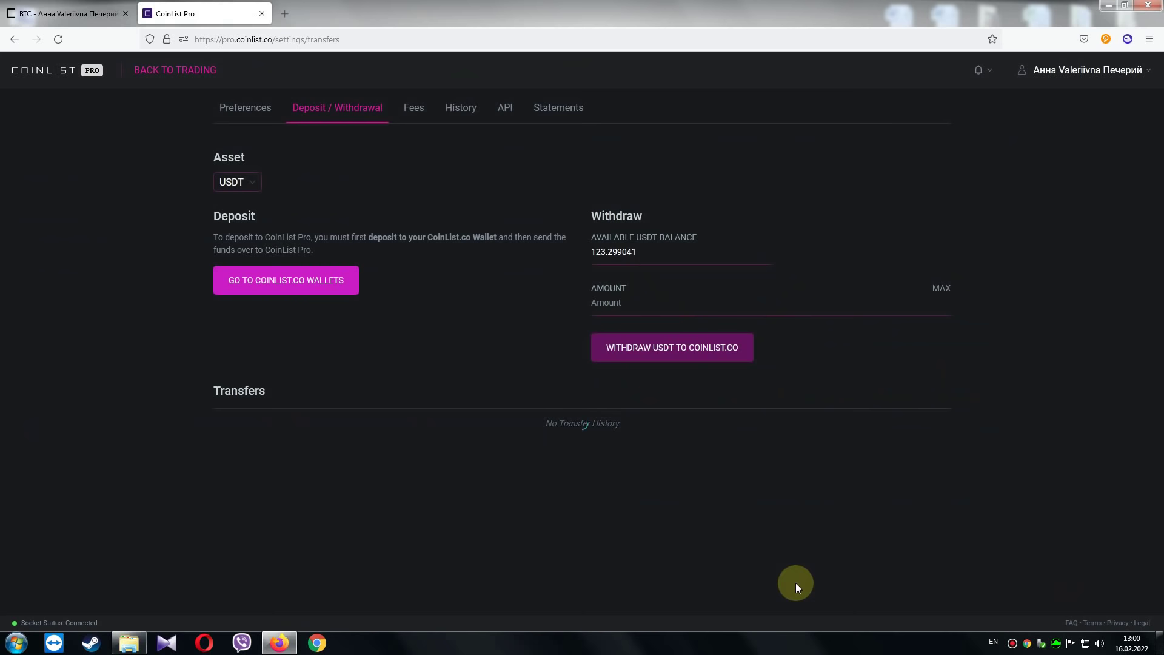
left_click(943, 290)
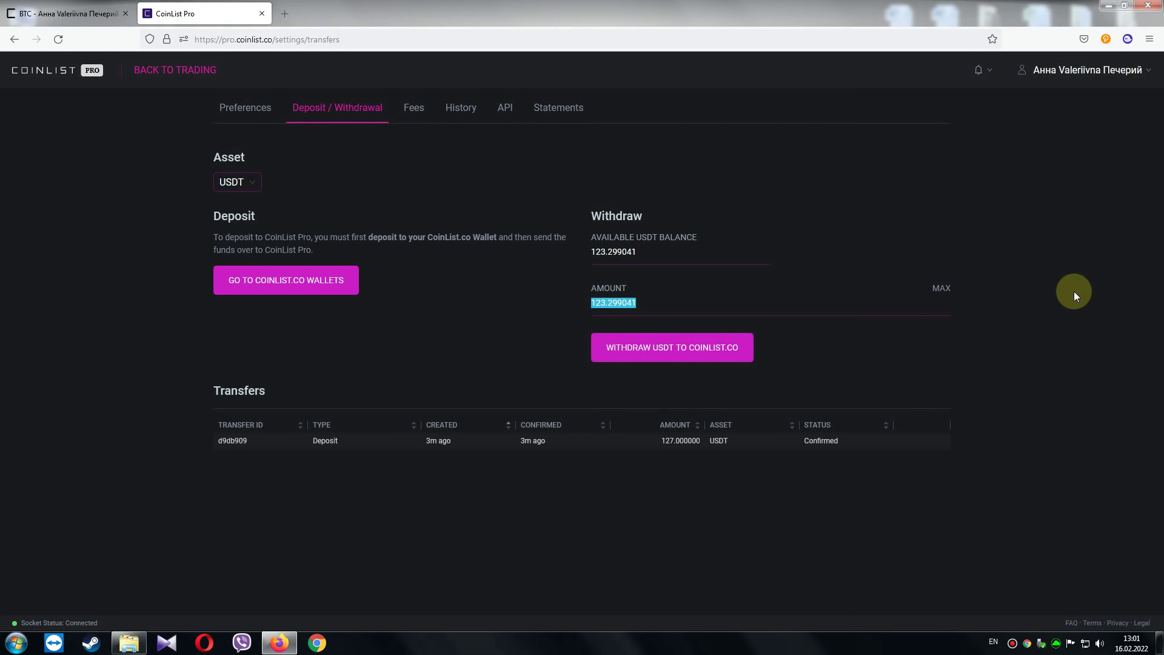
left_click(718, 359)
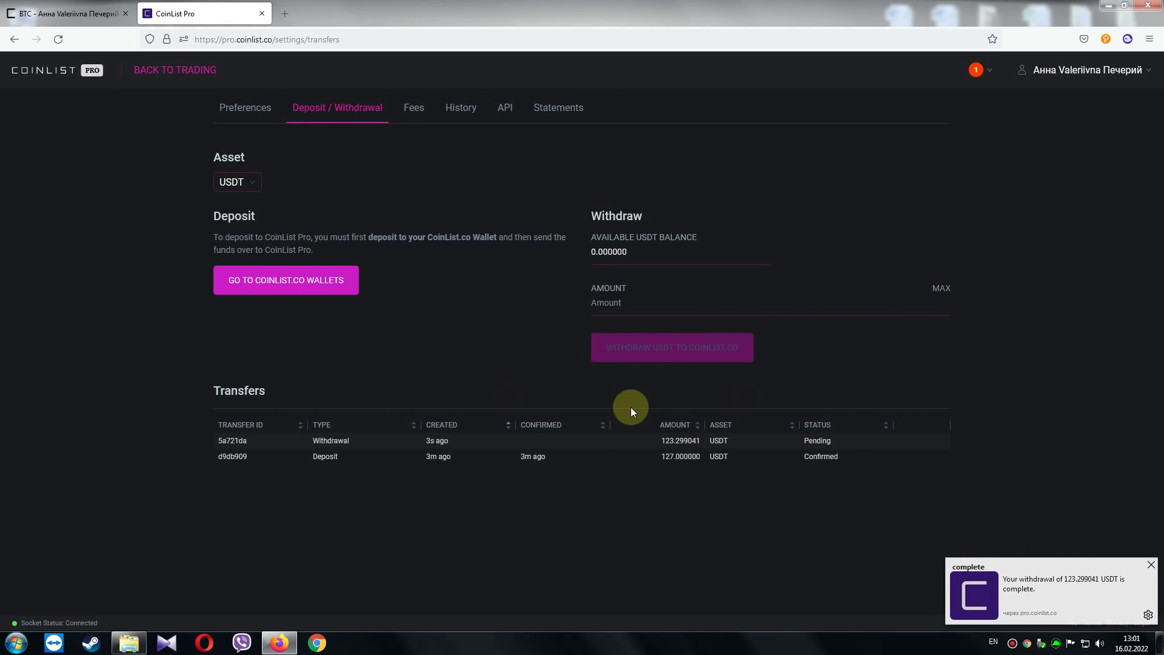
Return to the CoinList.co wallets, open the Karma page from the dashboard and check the balance and Trader criteria
left_click(285, 281)
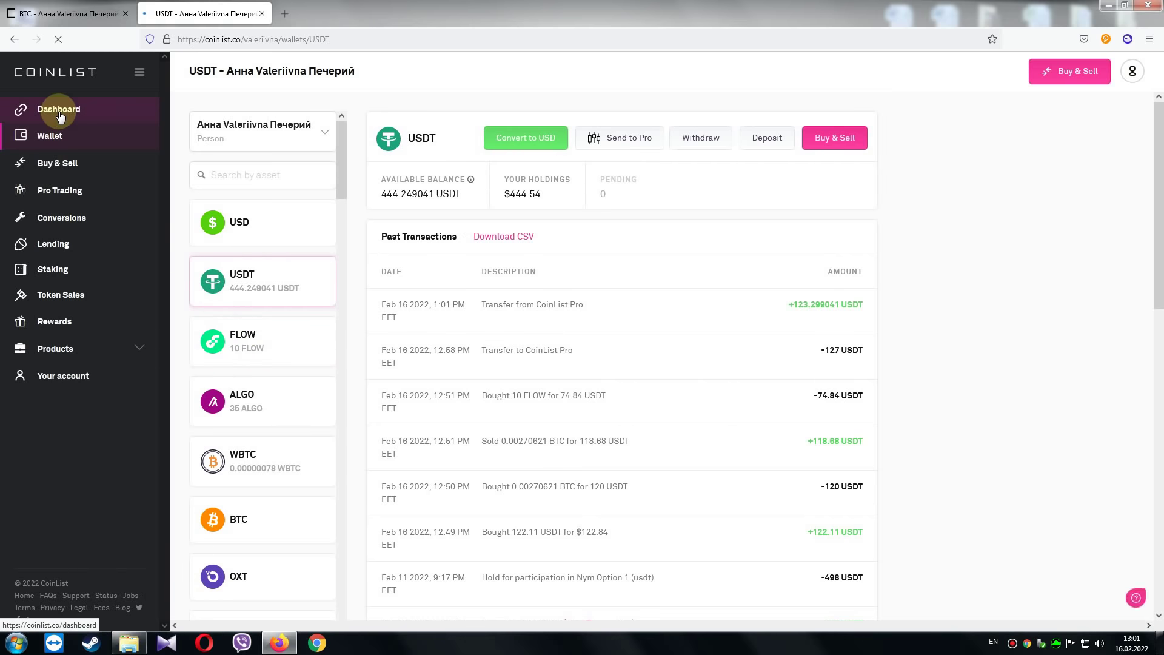
left_click(59, 112)
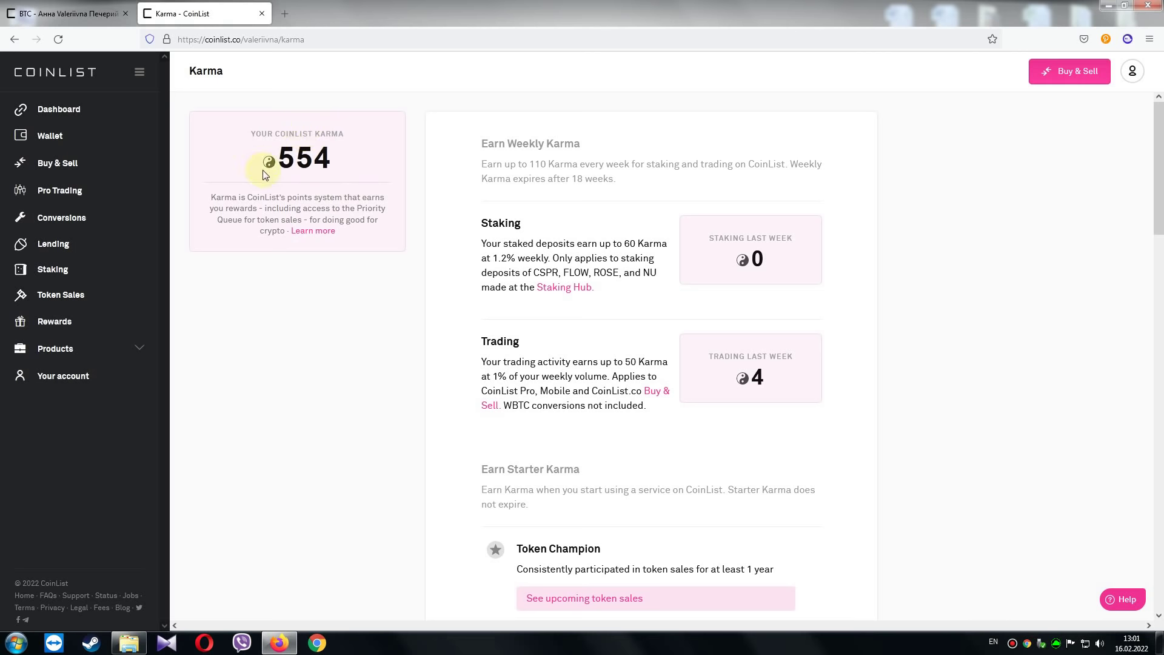
scroll(340, 436, "down", 7)
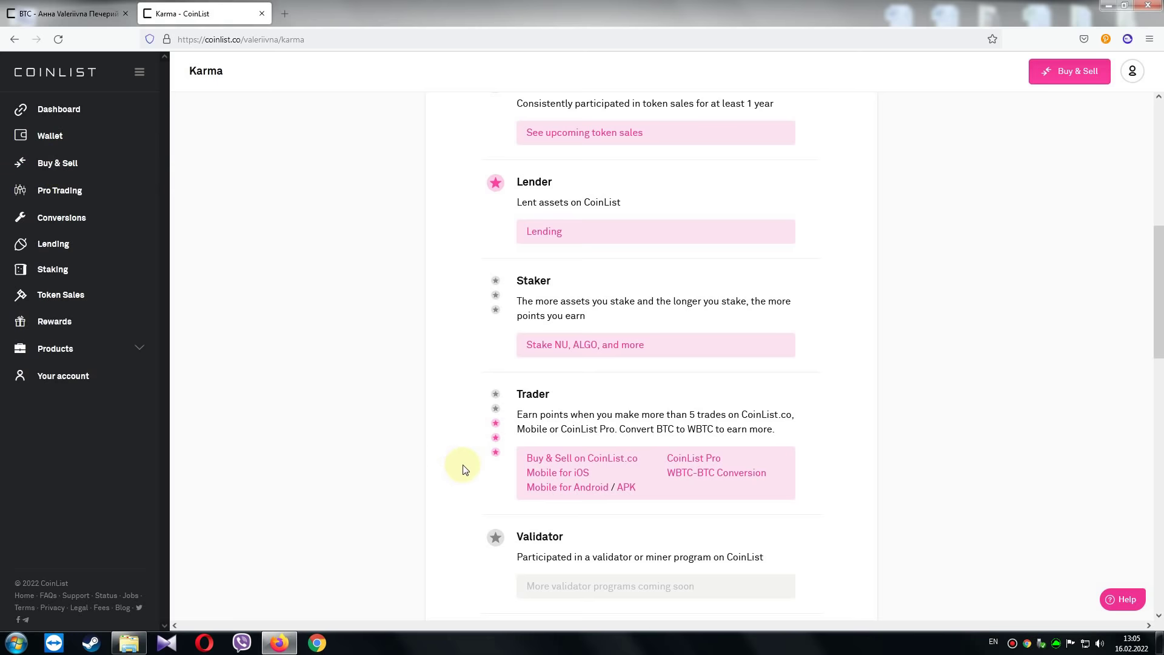
Review the Karma criteria, open the Staking page and examine the FLOW staking conditions and the list of stakeable assets
mouse_move(494, 410)
scroll(326, 394, "up", 2)
scroll(326, 396, "up", 1)
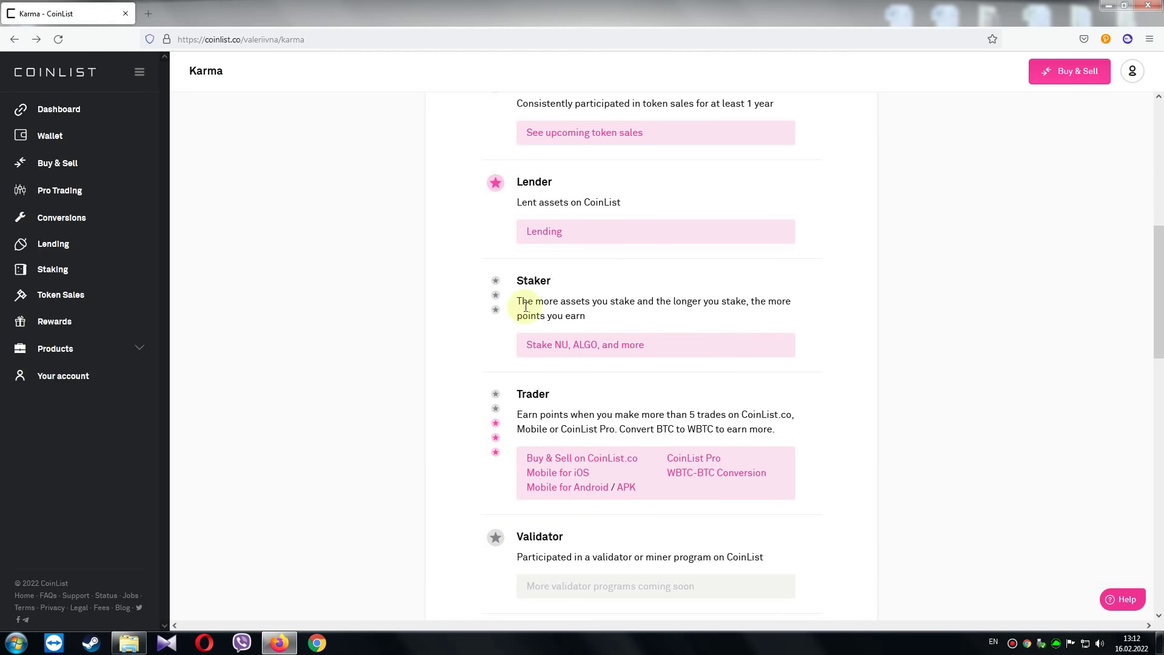
left_click(55, 269)
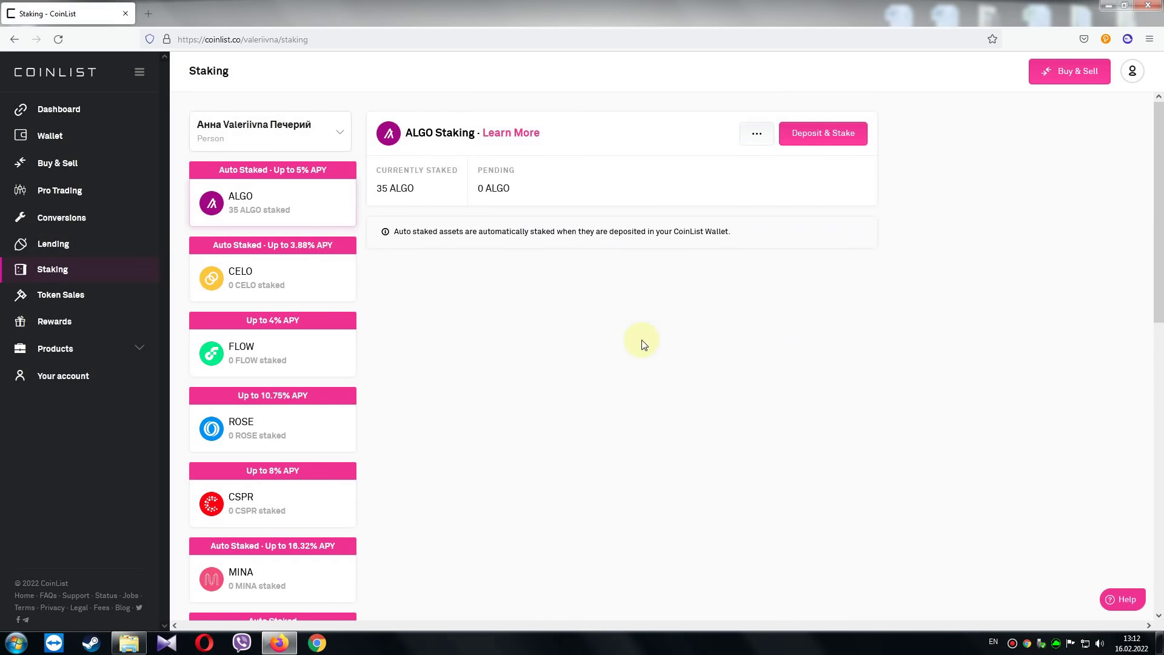
left_click(337, 364)
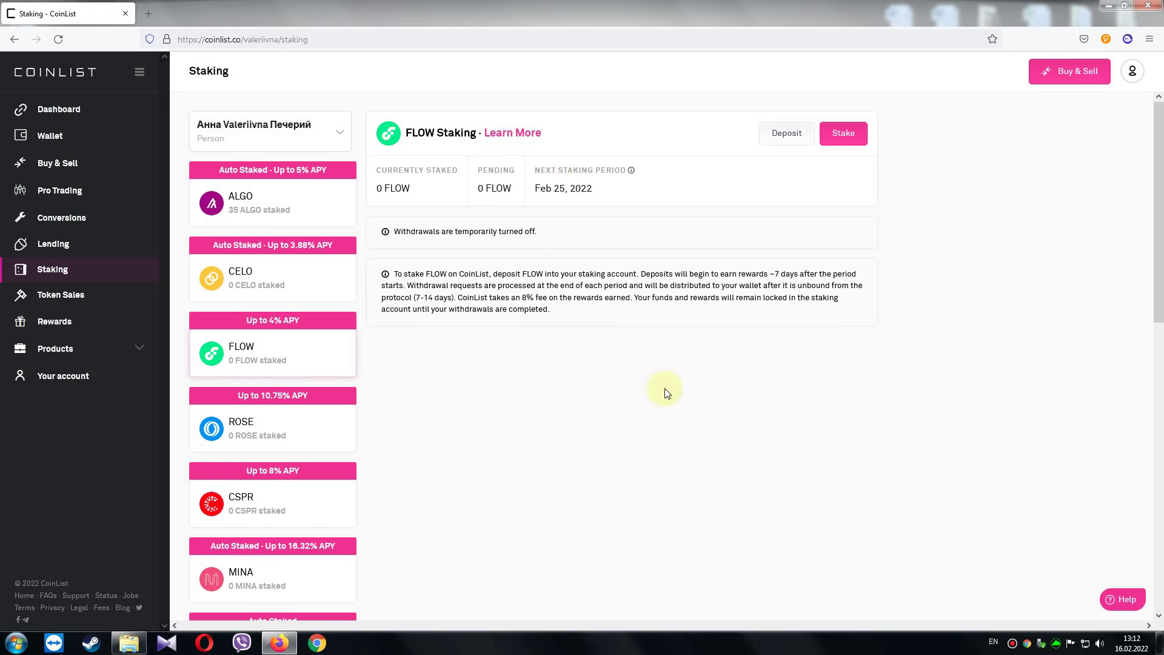
scroll(665, 393, "down", 1)
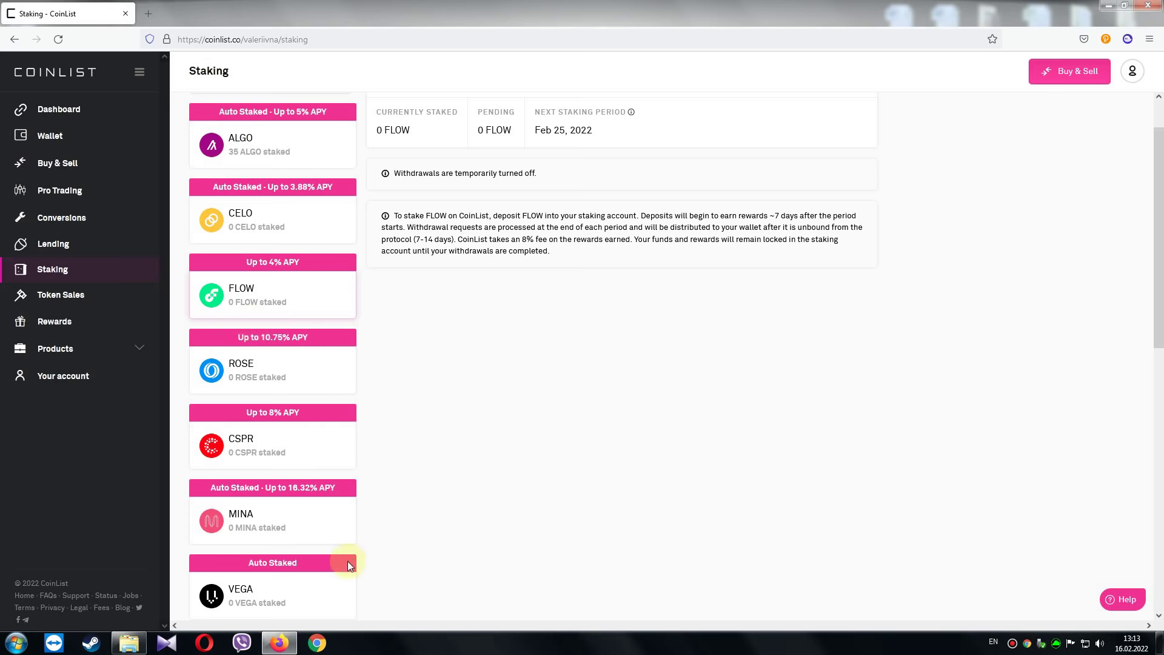
scroll(424, 534, "down", 1)
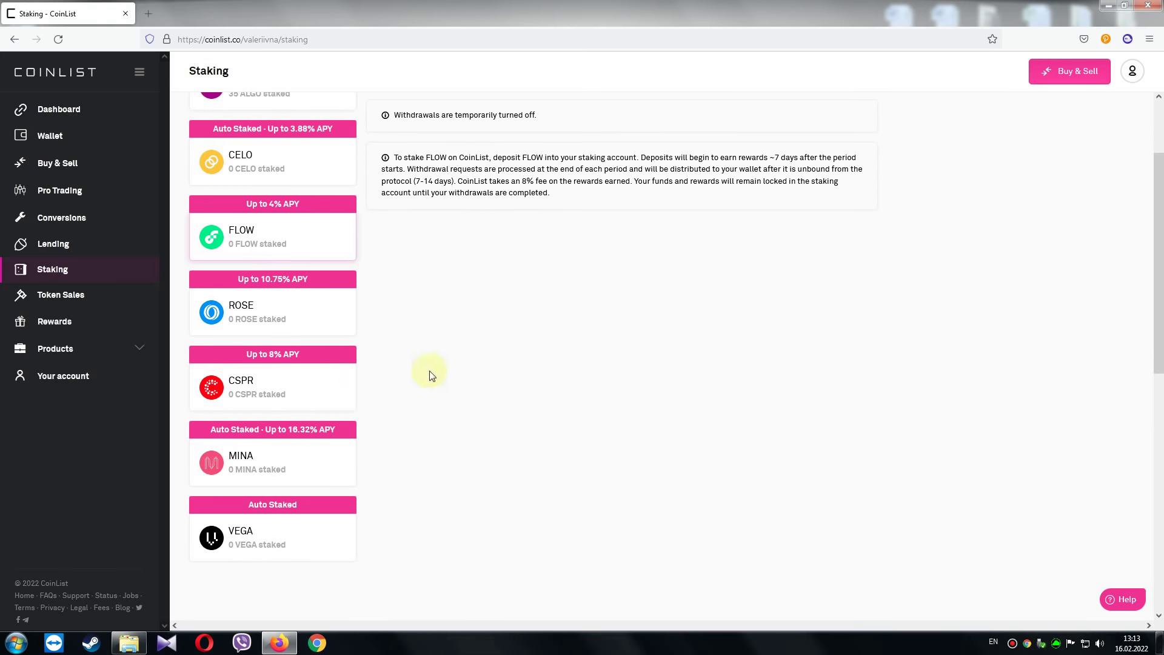
scroll(427, 371, "up", 2)
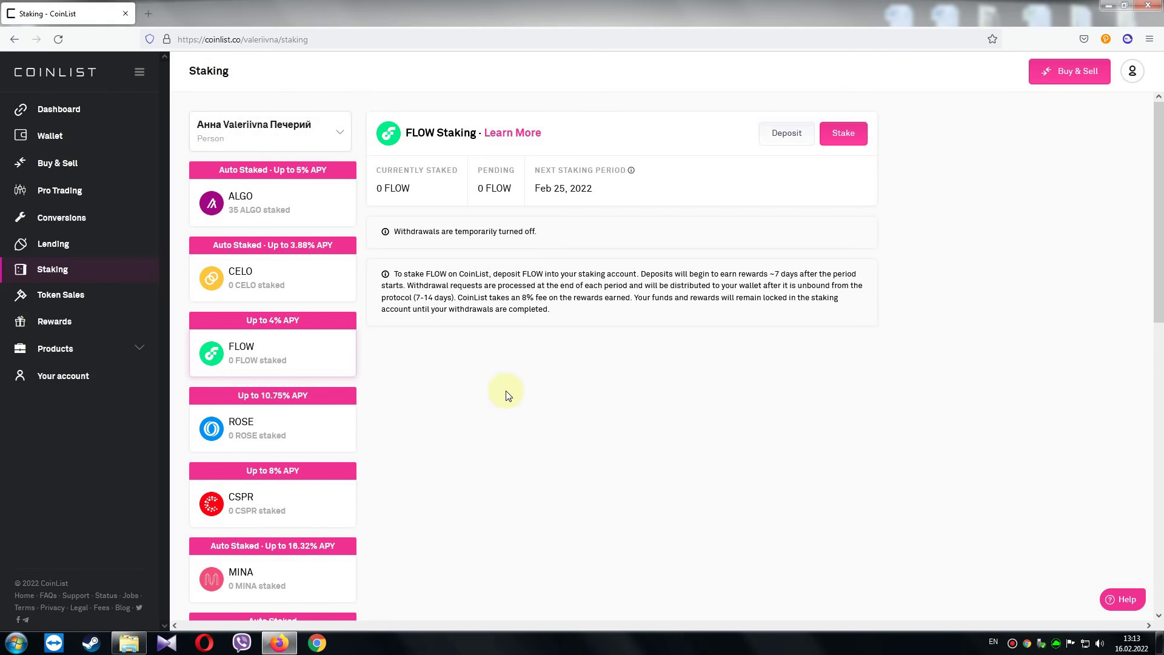
Check the lock-up period, minimum deposit and start date in the stake forms for FLOW and CSPR, closing each without staking
left_click(851, 136)
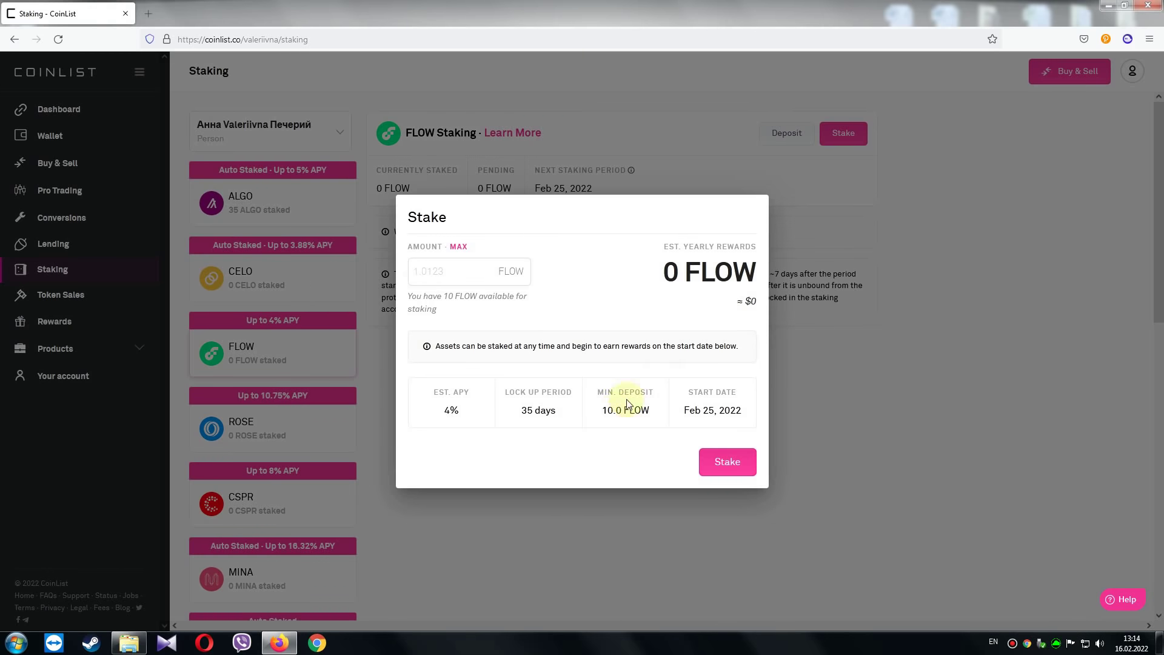
left_click(1055, 345)
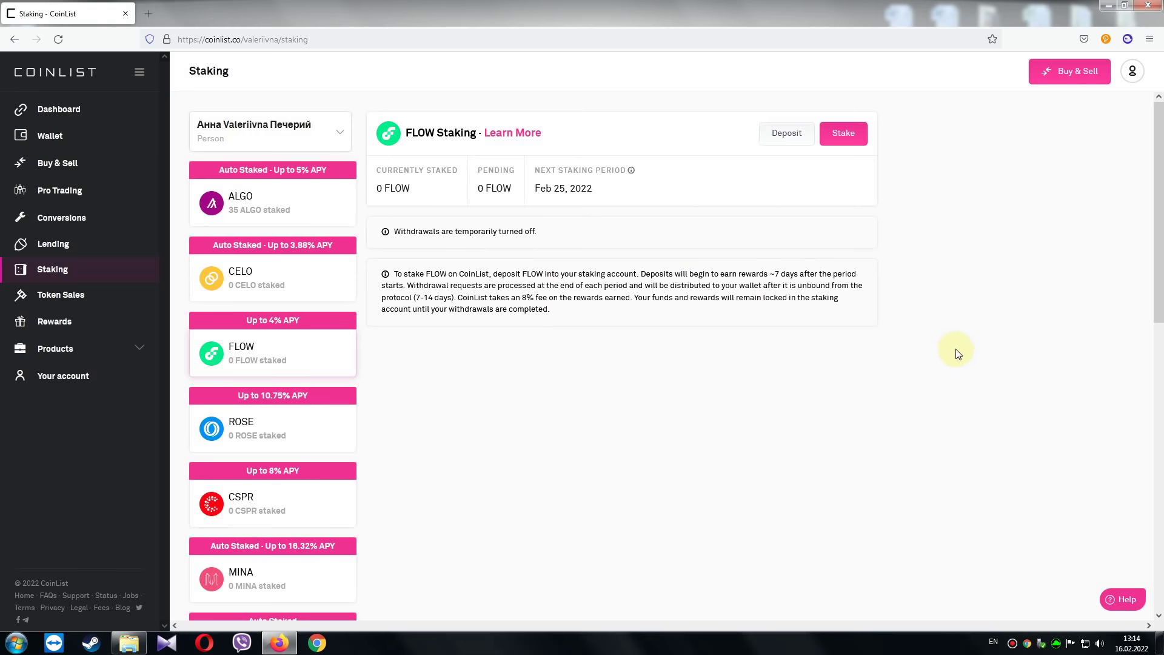
left_click(316, 506)
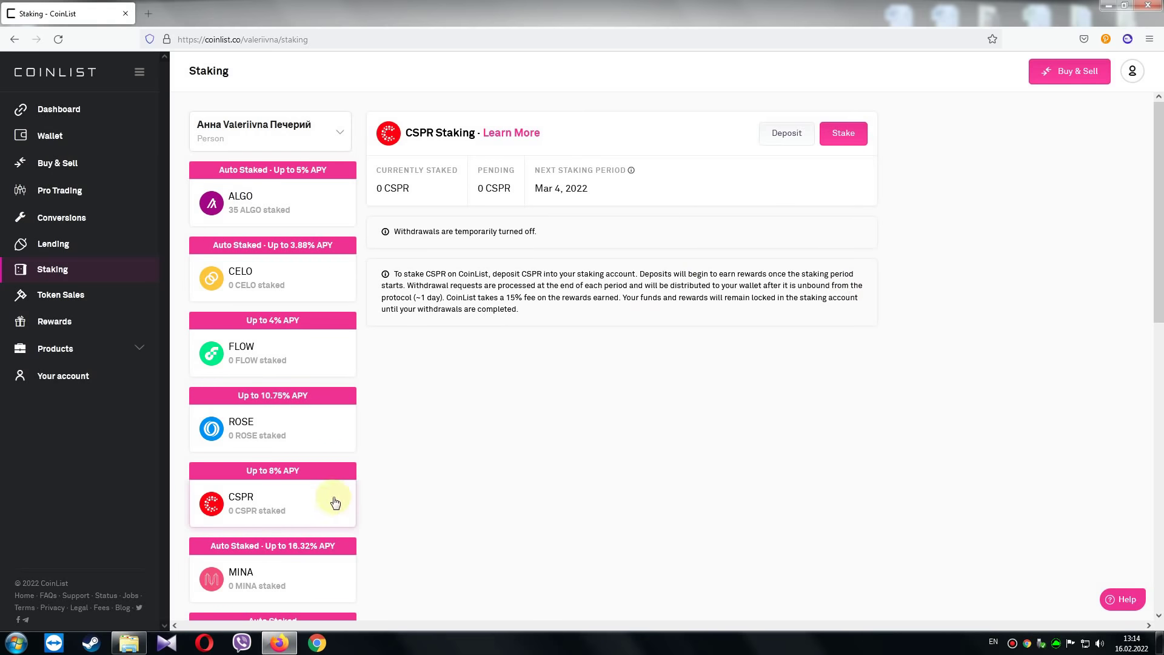
left_click(860, 135)
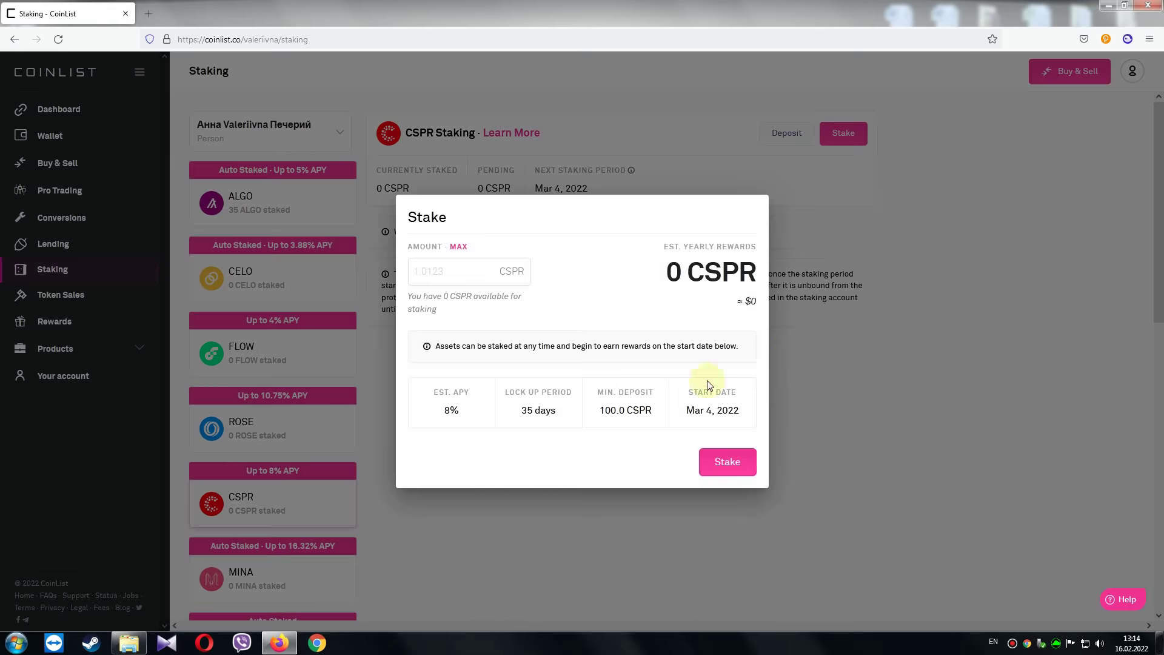
left_click(912, 394)
scroll(751, 424, "down", 2)
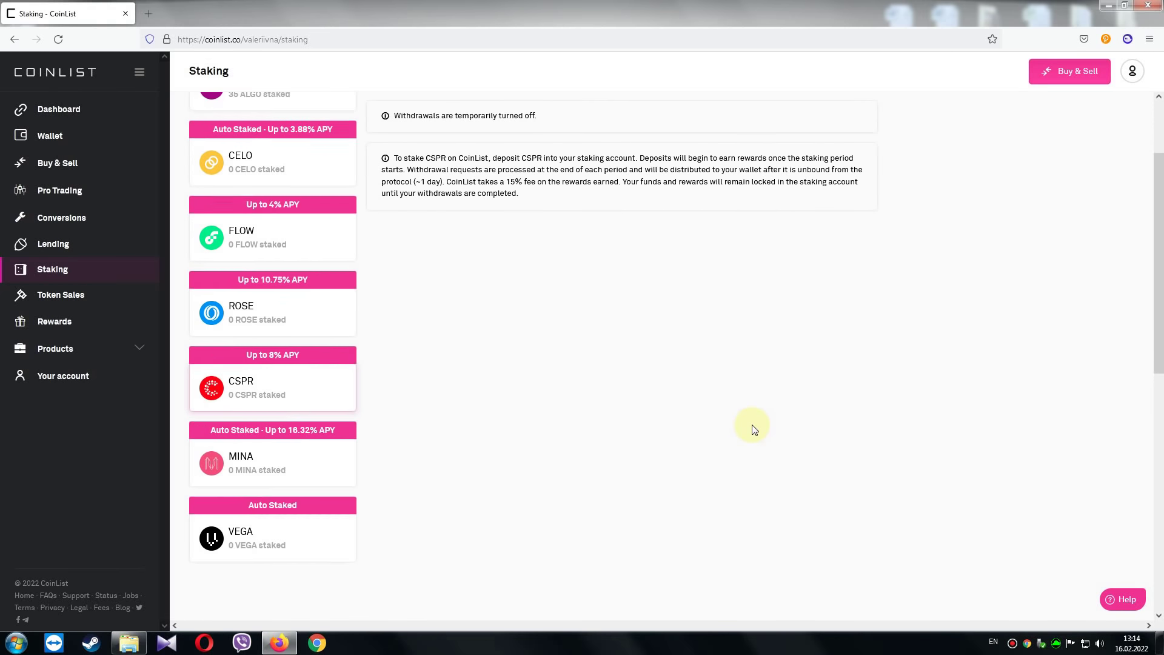
scroll(750, 424, "up", 2)
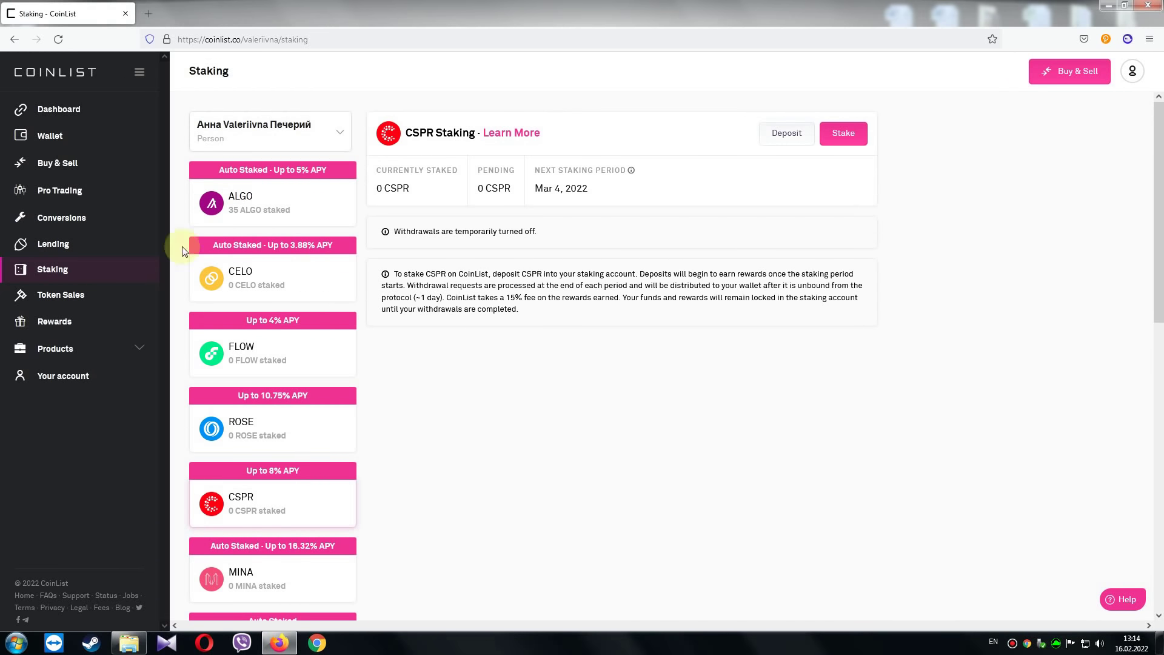
Set up a Buy & Sell order to buy Casper paid with Tether
left_click(76, 164)
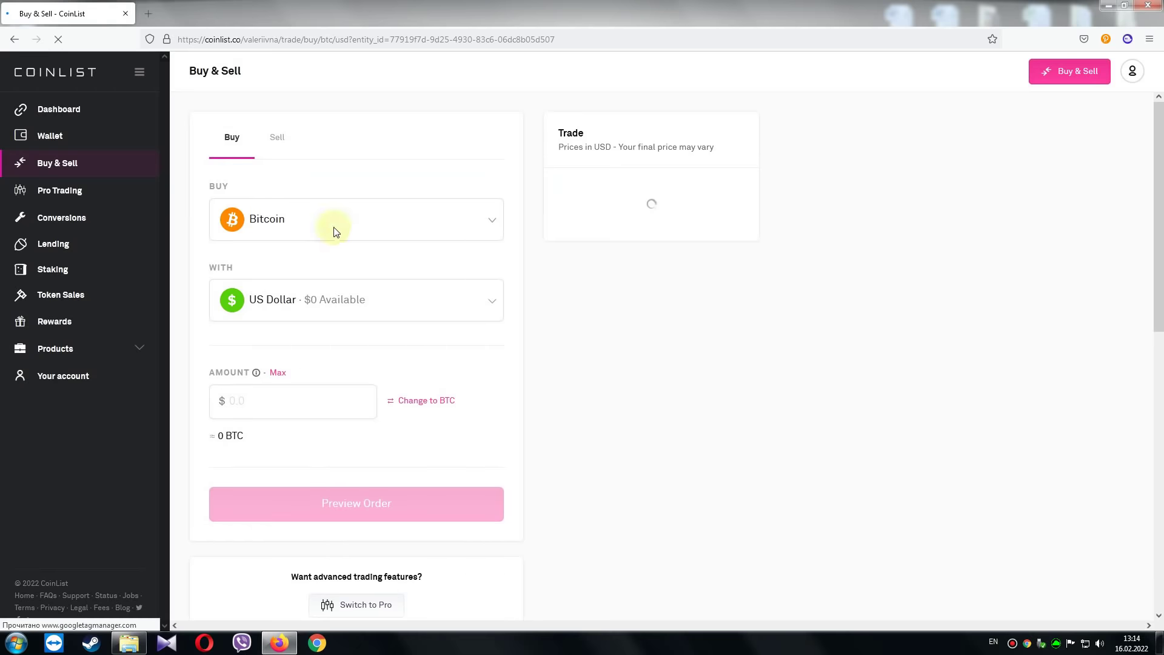
left_click(493, 223)
scroll(345, 416, "down", 4)
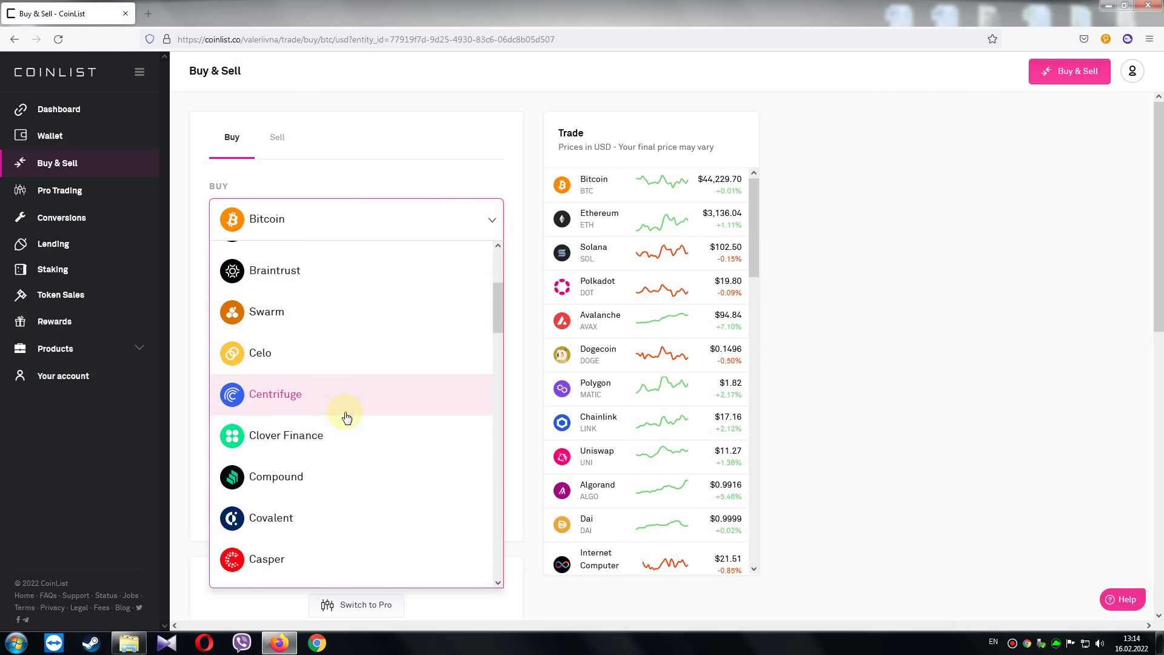
scroll(345, 416, "down", 3)
left_click(344, 418)
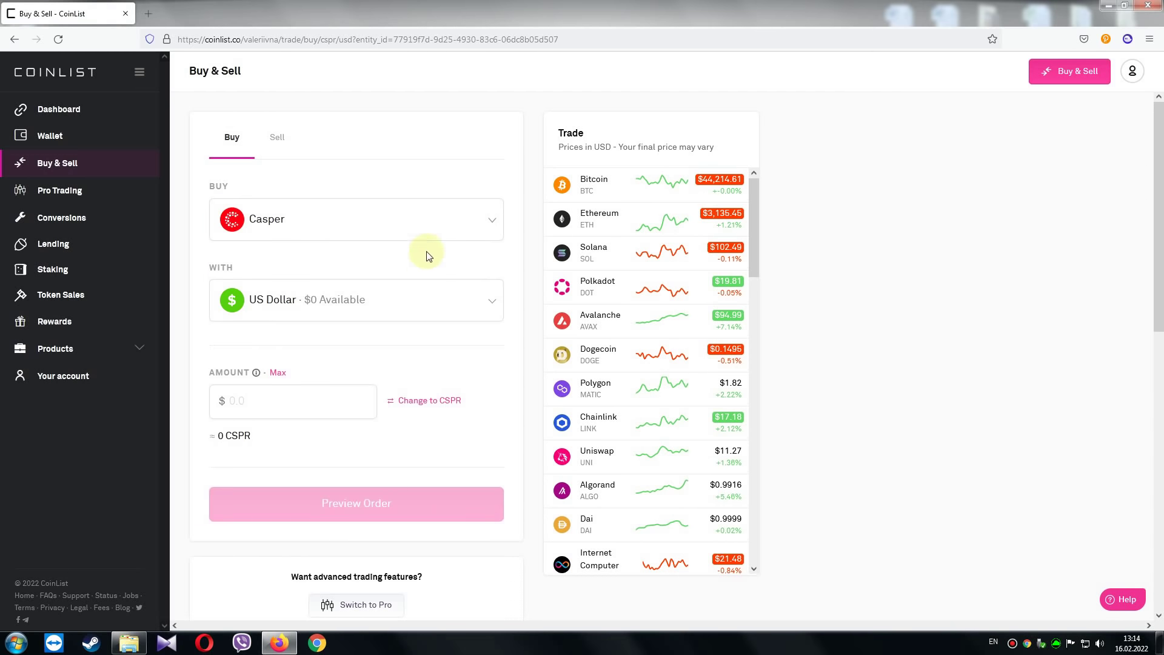
left_click(489, 308)
left_click(339, 462)
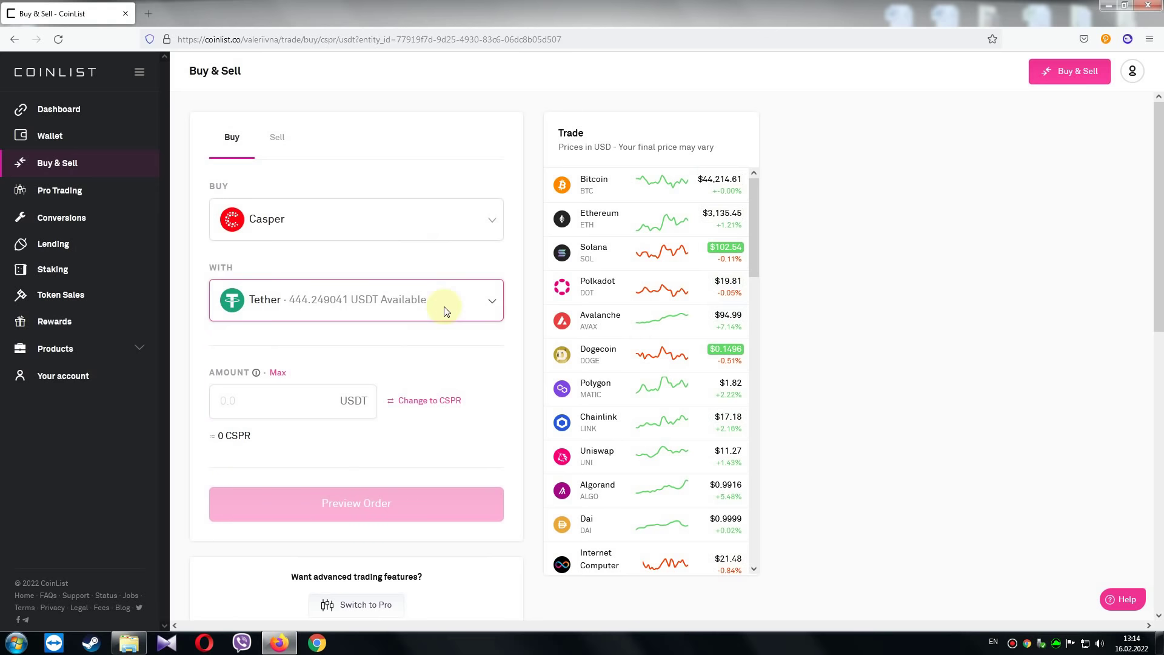
Switch the order amount to CSPR, enter 101 CSPR, and preview and confirm the purchase
left_click(424, 400)
left_click(288, 399)
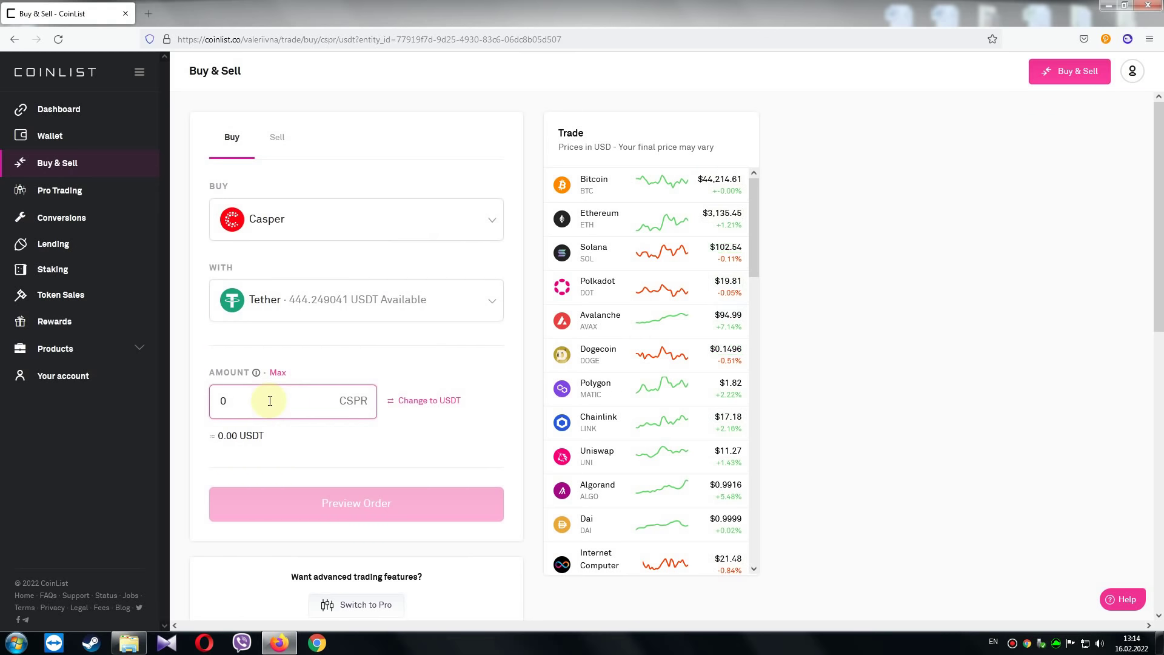
type("101")
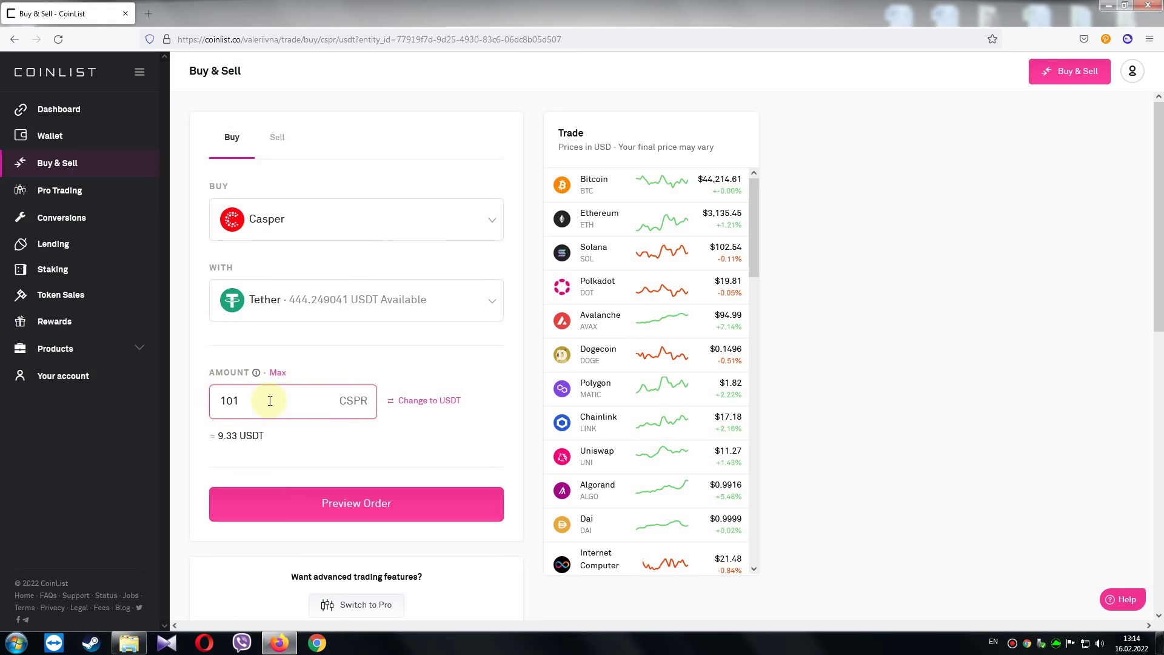
left_click(391, 508)
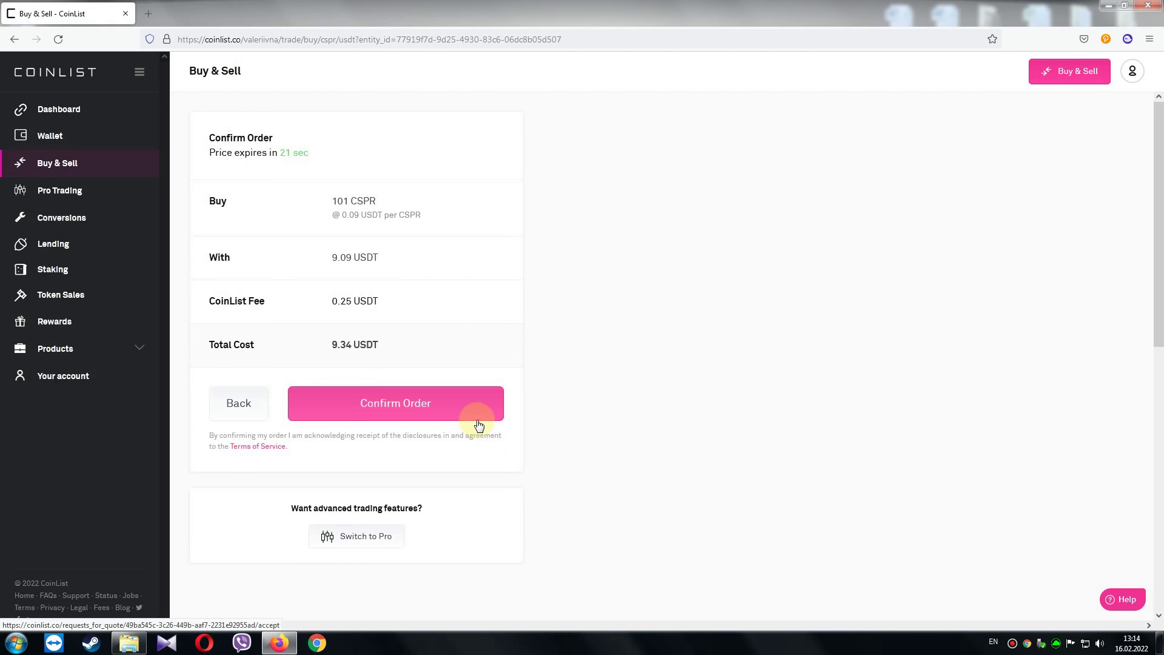
left_click(476, 409)
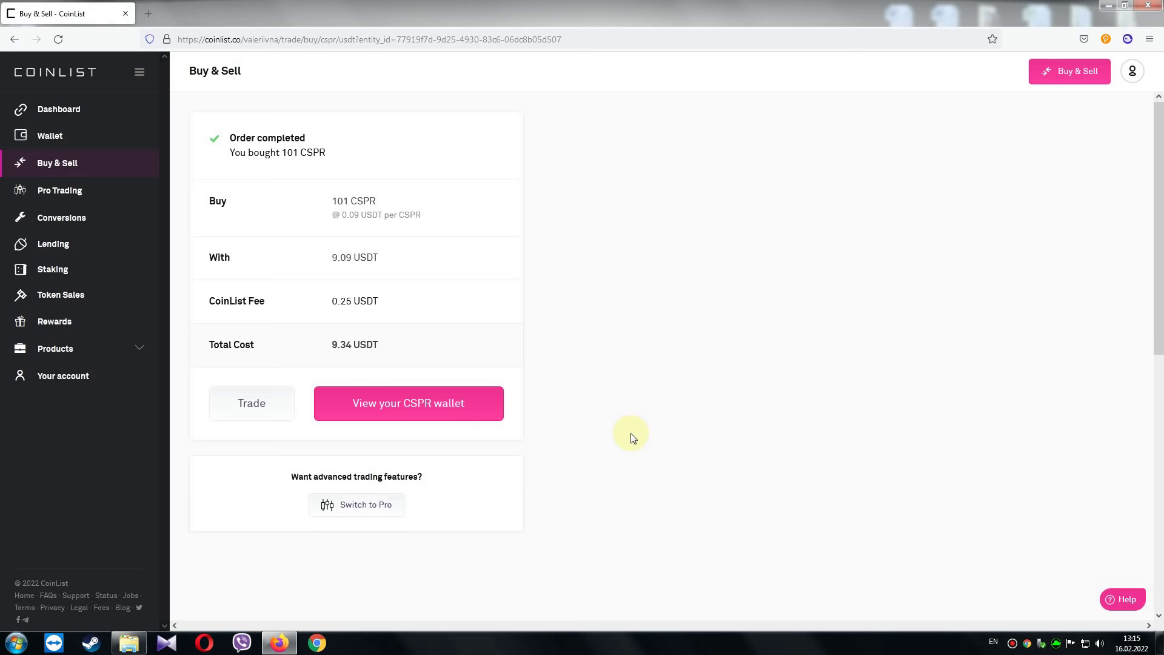
Return to Staking, stake the maximum 101 CSPR and exit after noting the date rewards start
left_click(74, 277)
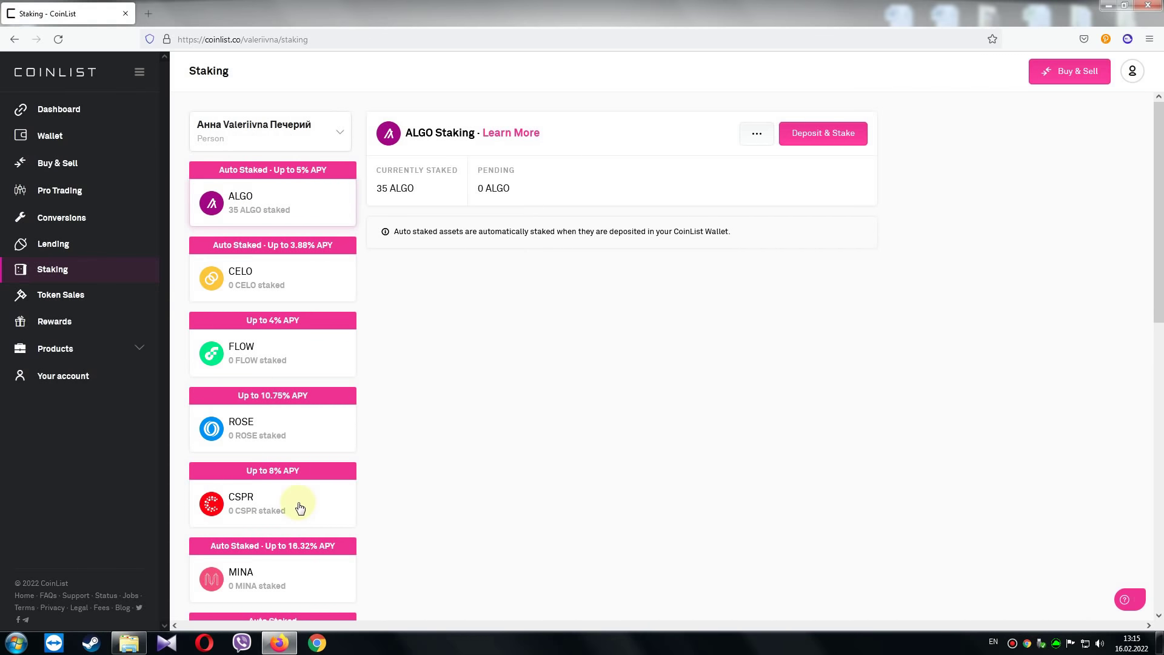
left_click(299, 507)
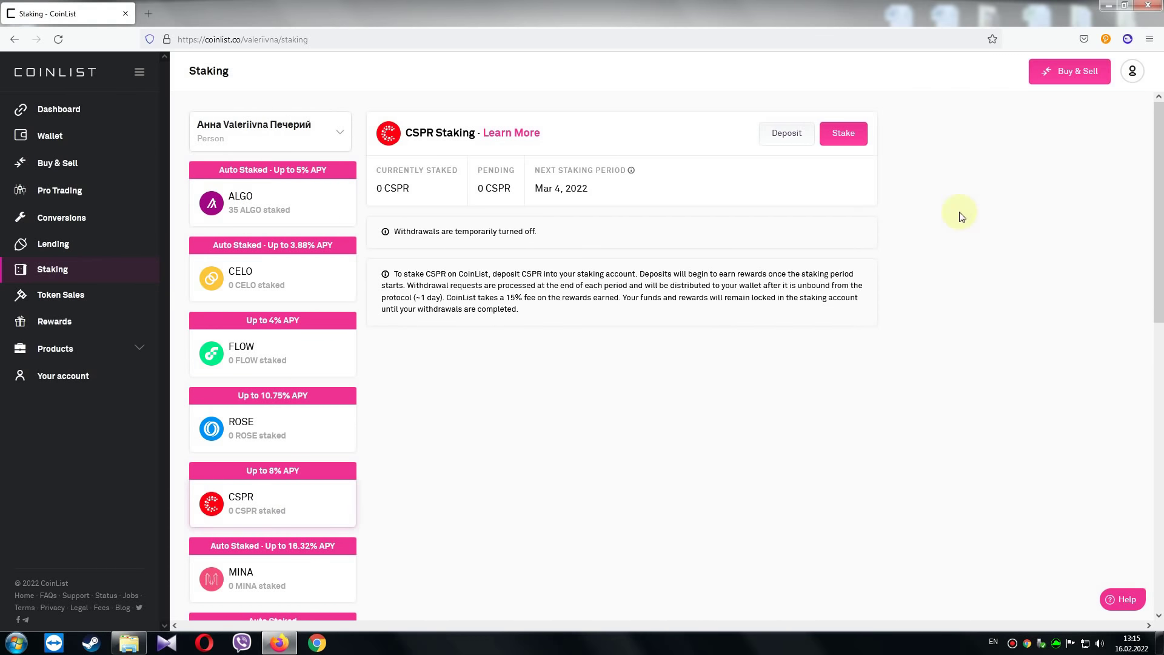
left_click(843, 132)
left_click(458, 247)
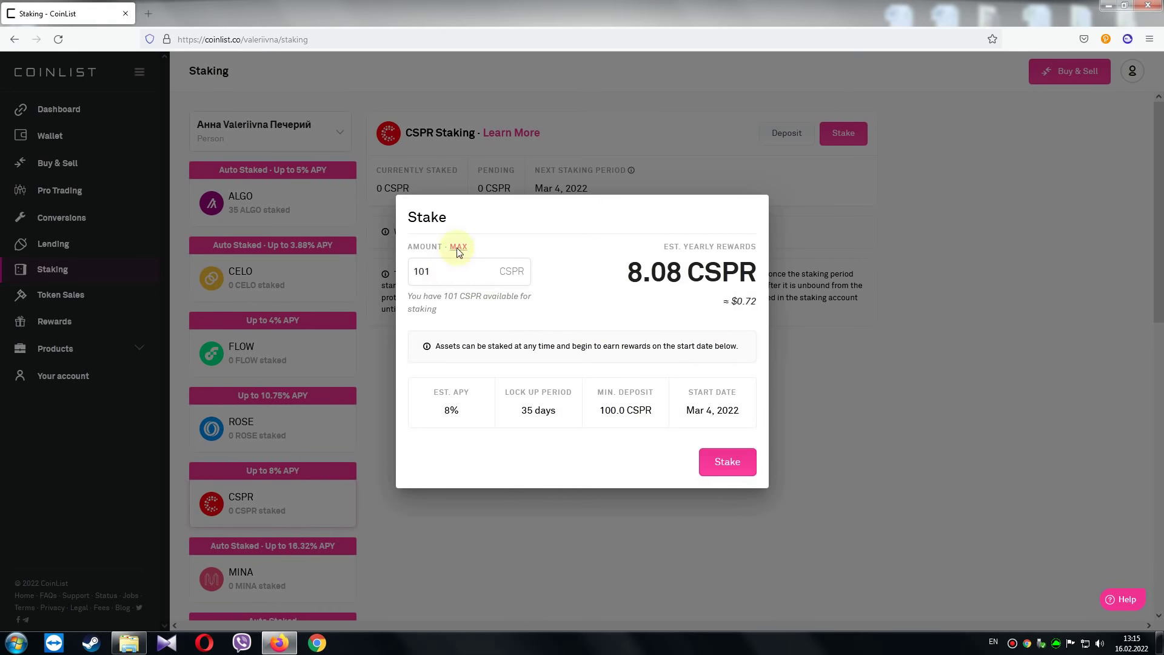
left_click(737, 463)
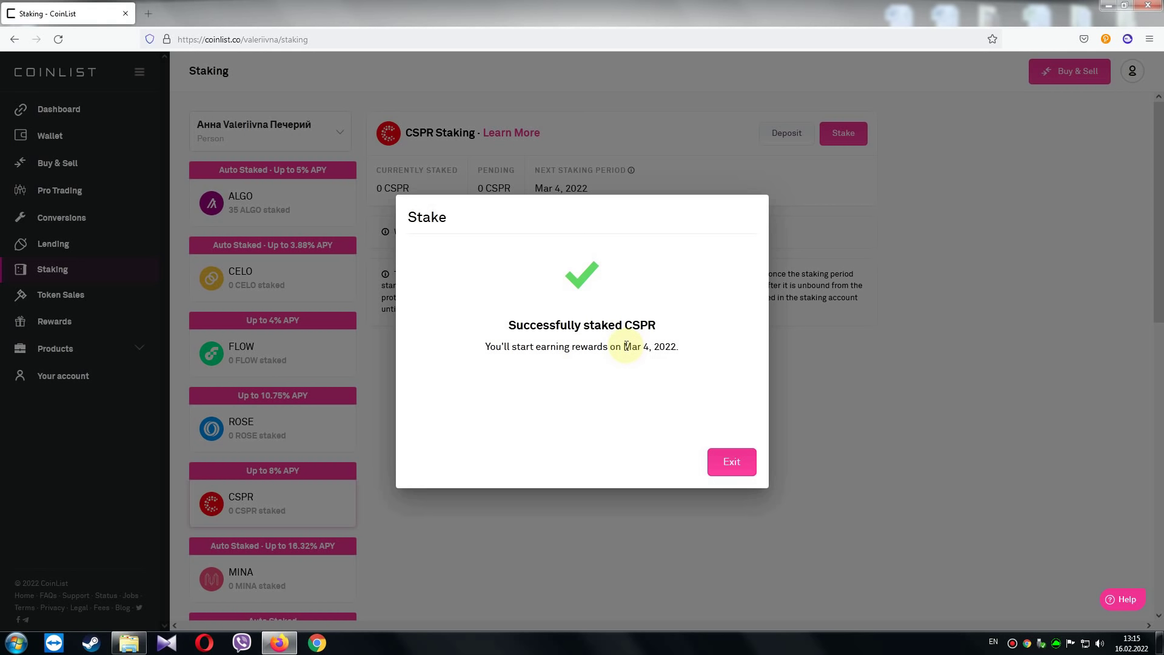
left_click_drag(625, 346, 681, 353)
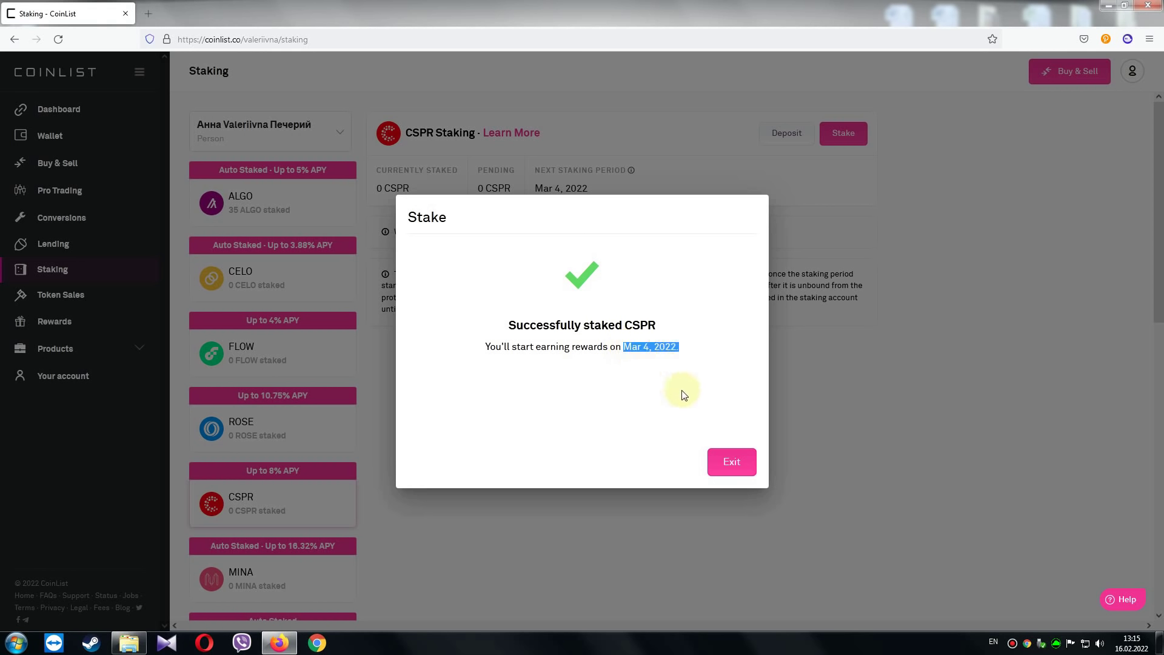
left_click(732, 462)
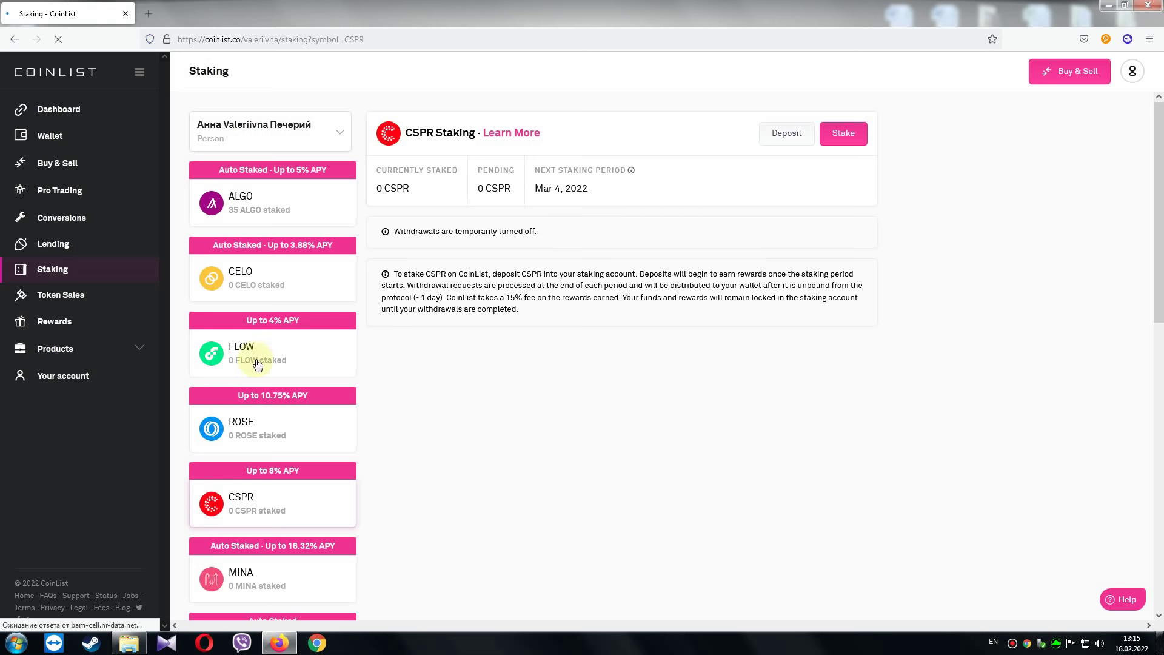
Stake the maximum 10 FLOW and close the staking dialog
left_click(257, 363)
left_click(842, 134)
left_click(458, 247)
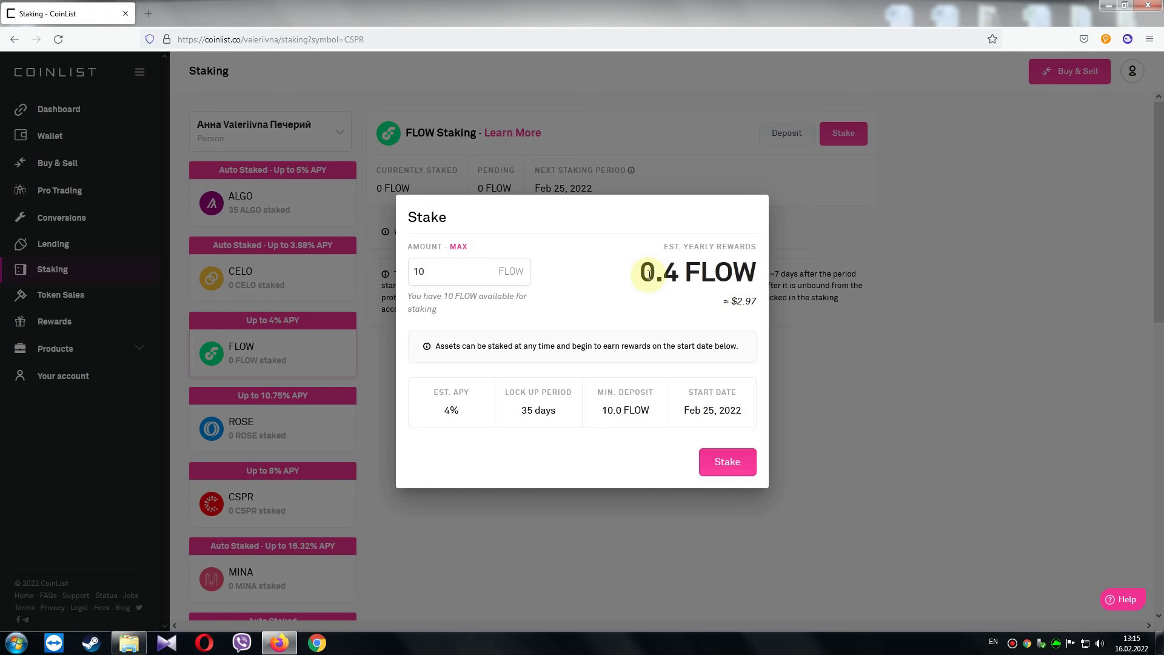
left_click(738, 467)
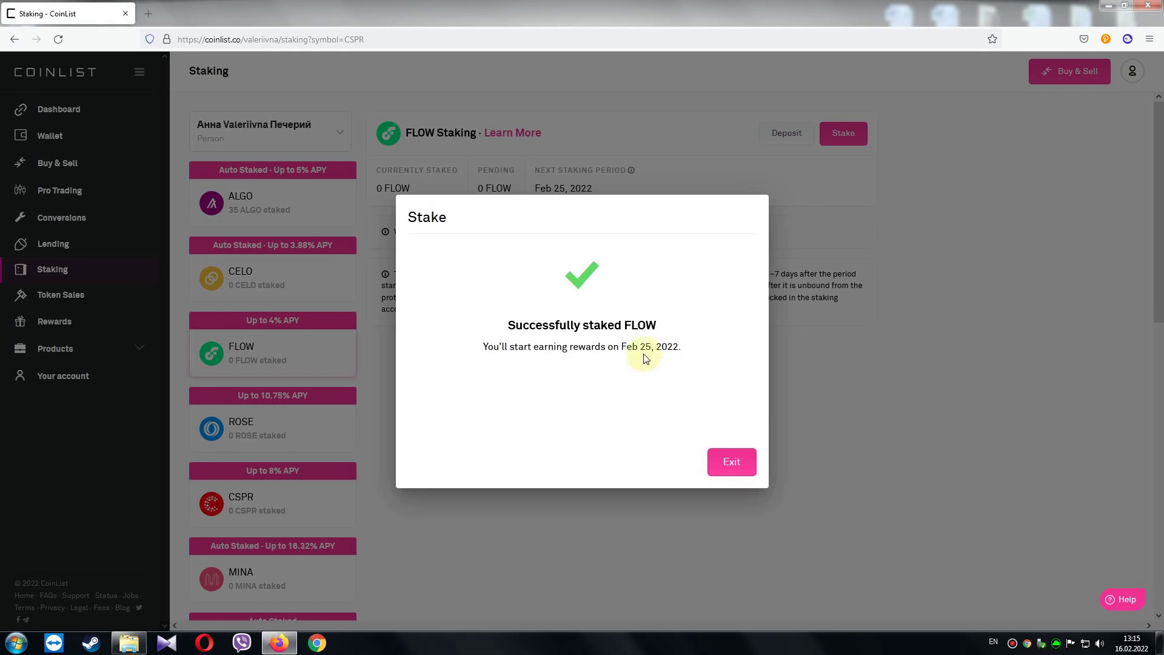
left_click(810, 449)
Look through the list of stakeable assets on the Staking page, down to VEGA
scroll(609, 454, "down", 3)
scroll(609, 454, "up", 3)
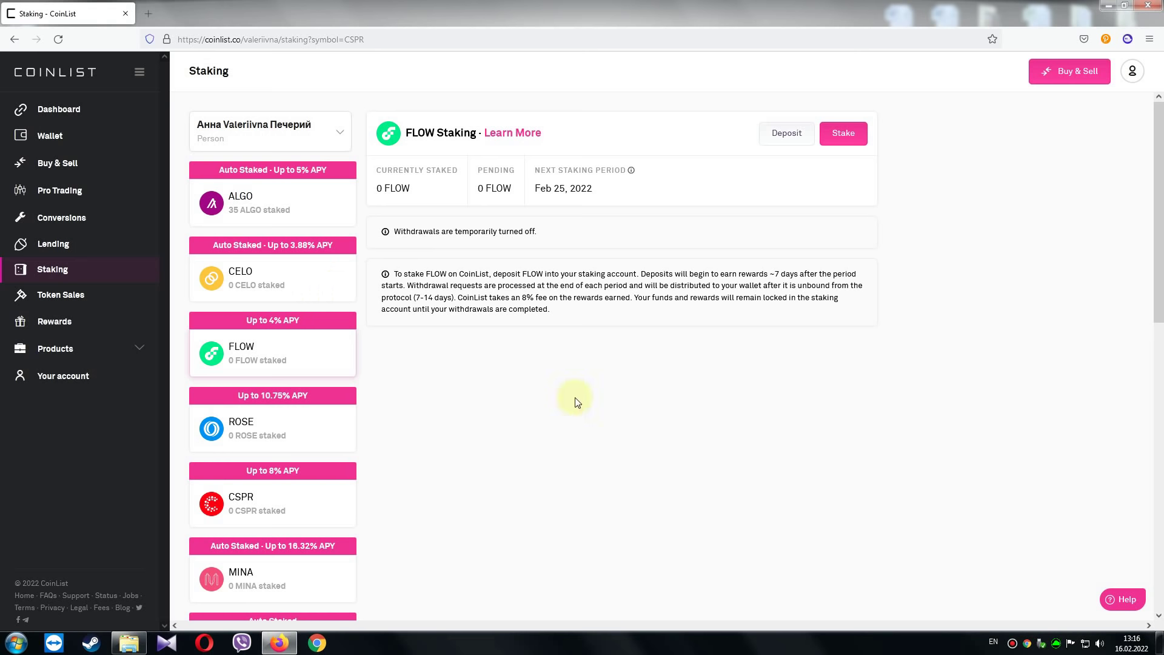
scroll(364, 234, "down", 1)
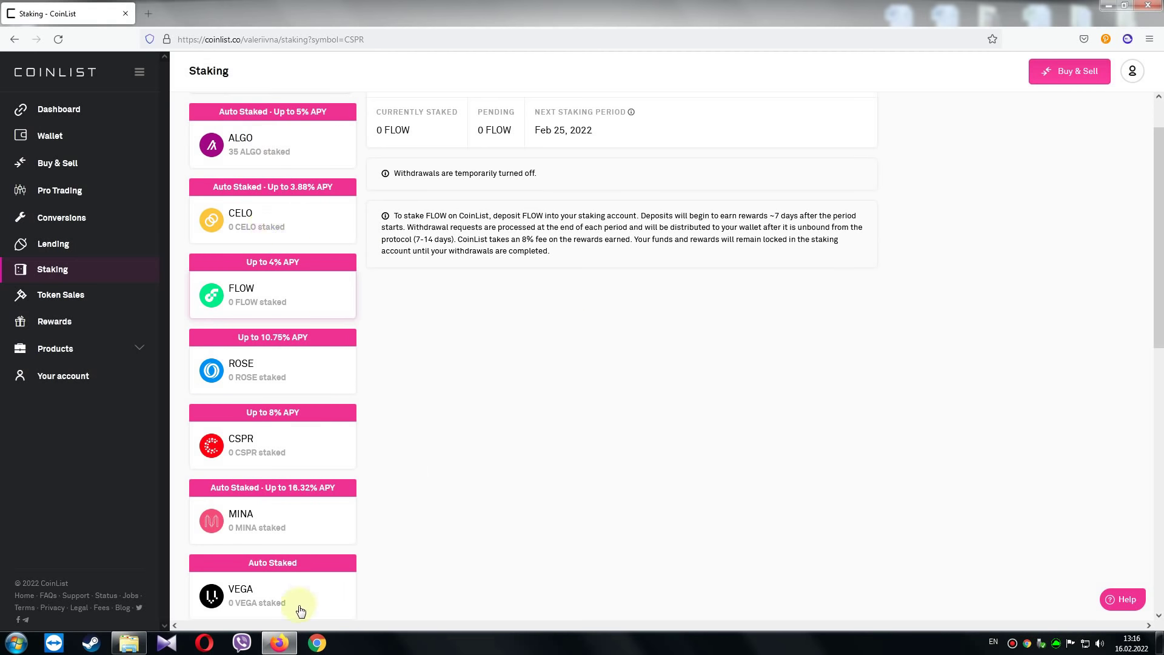
scroll(541, 476, "down", 1)
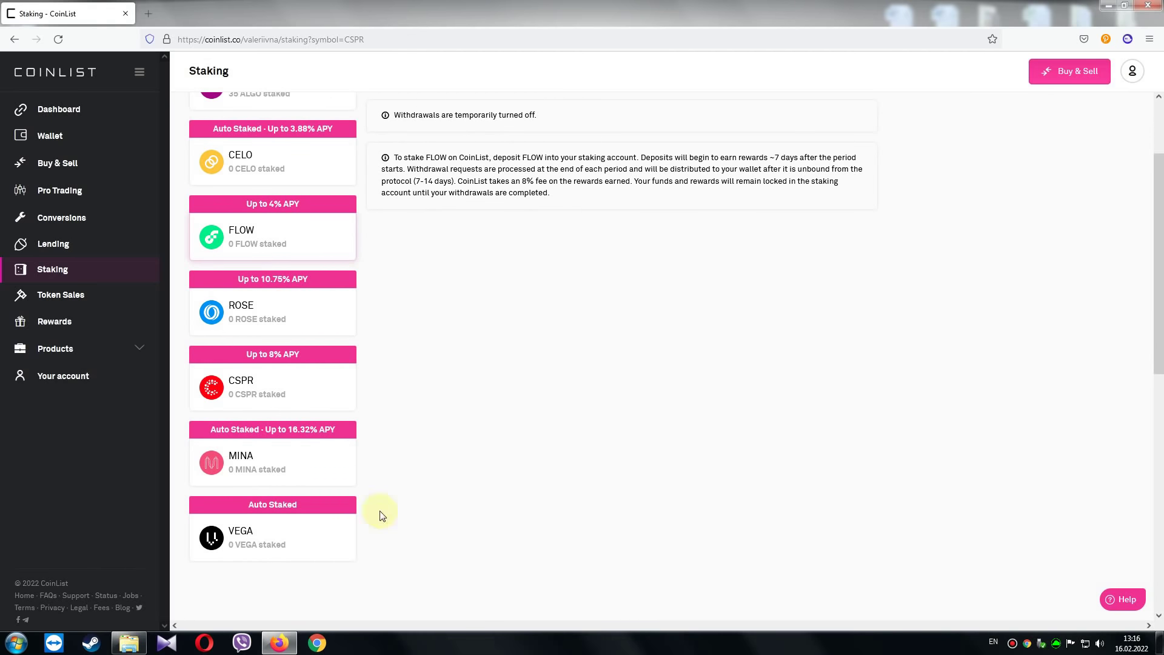
scroll(466, 388, "up", 2)
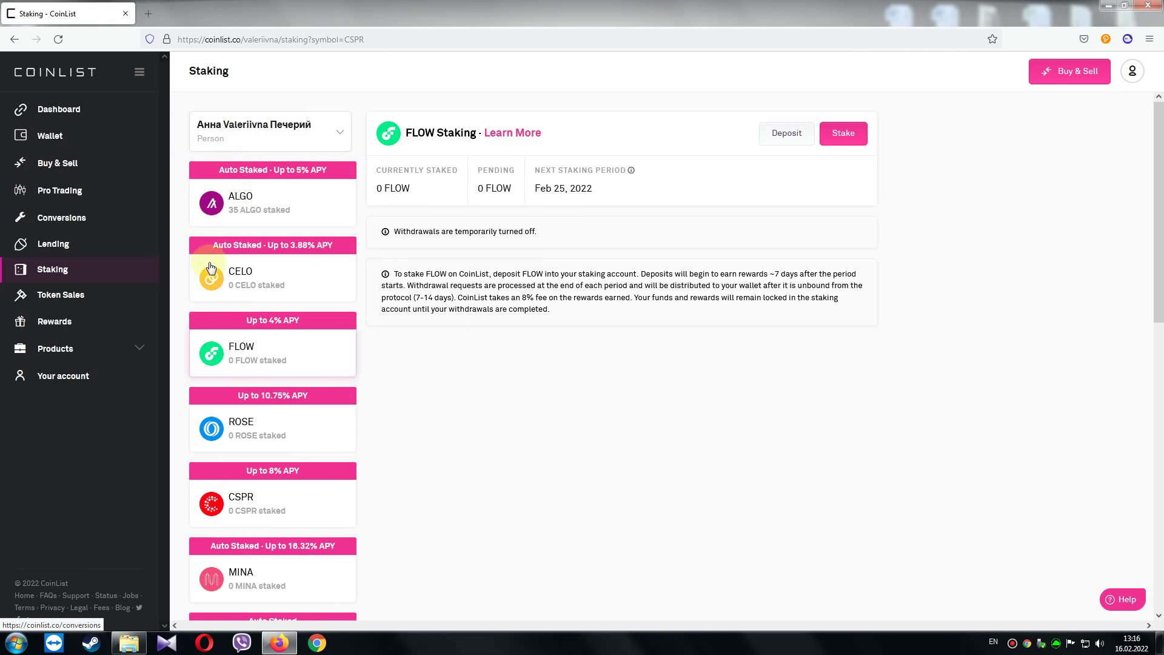
Open Buy & Sell, select Celo as the asset to buy and check which currencies can pay for it
left_click(84, 171)
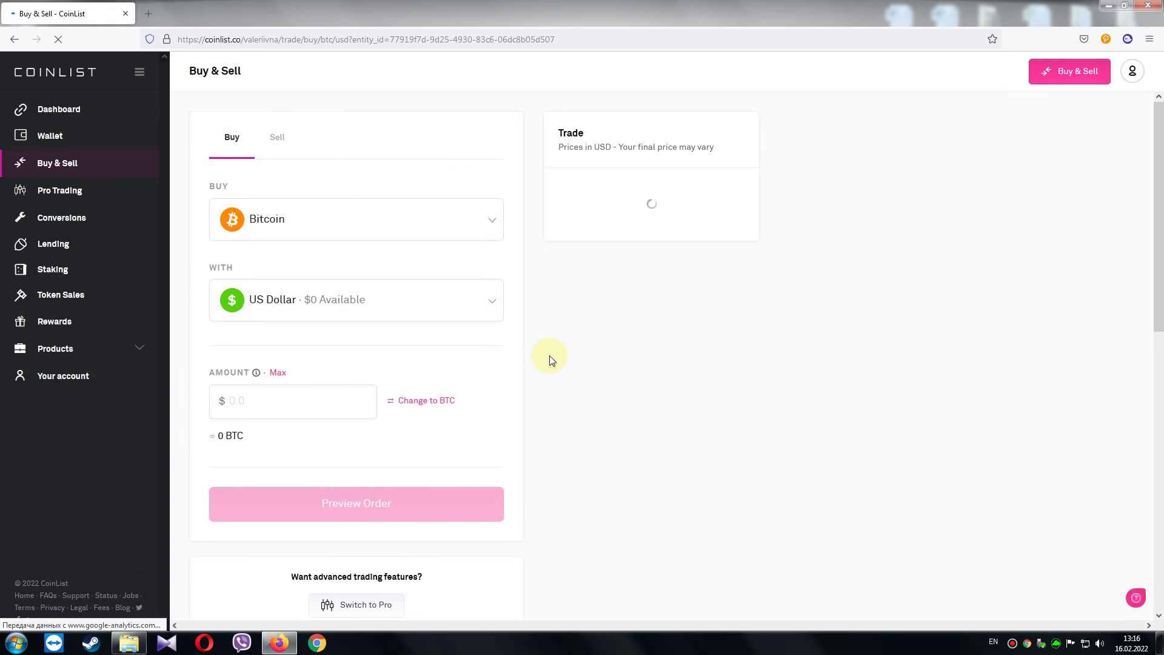
left_click(485, 228)
left_click(309, 537)
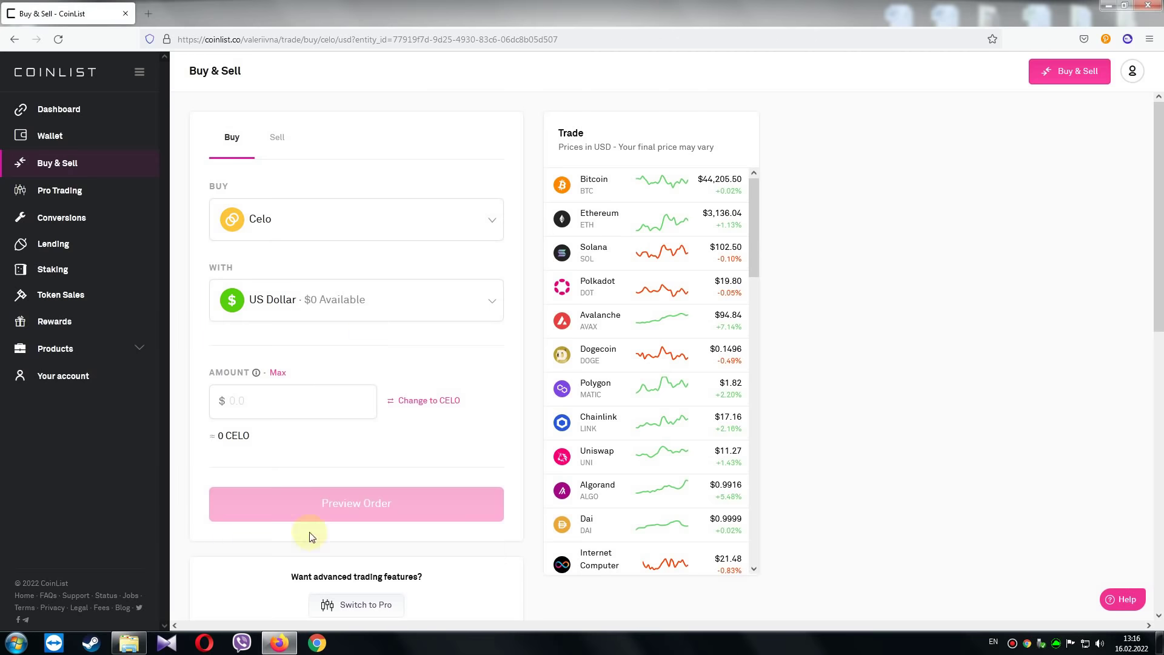
left_click(493, 301)
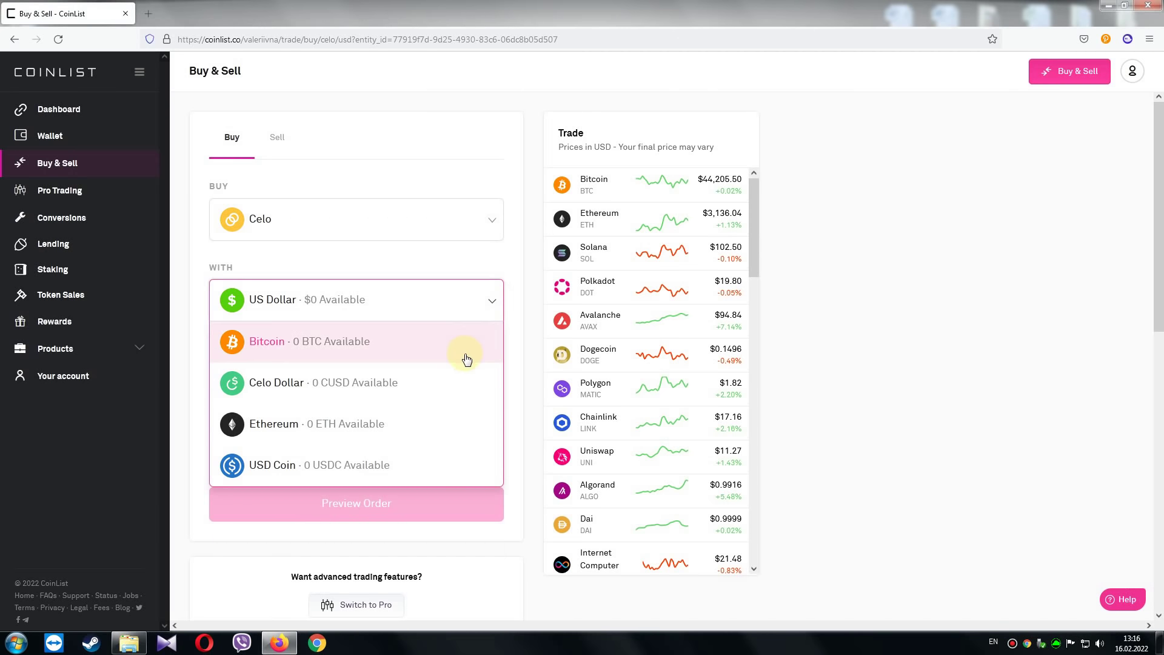
scroll(467, 358, "down", 2)
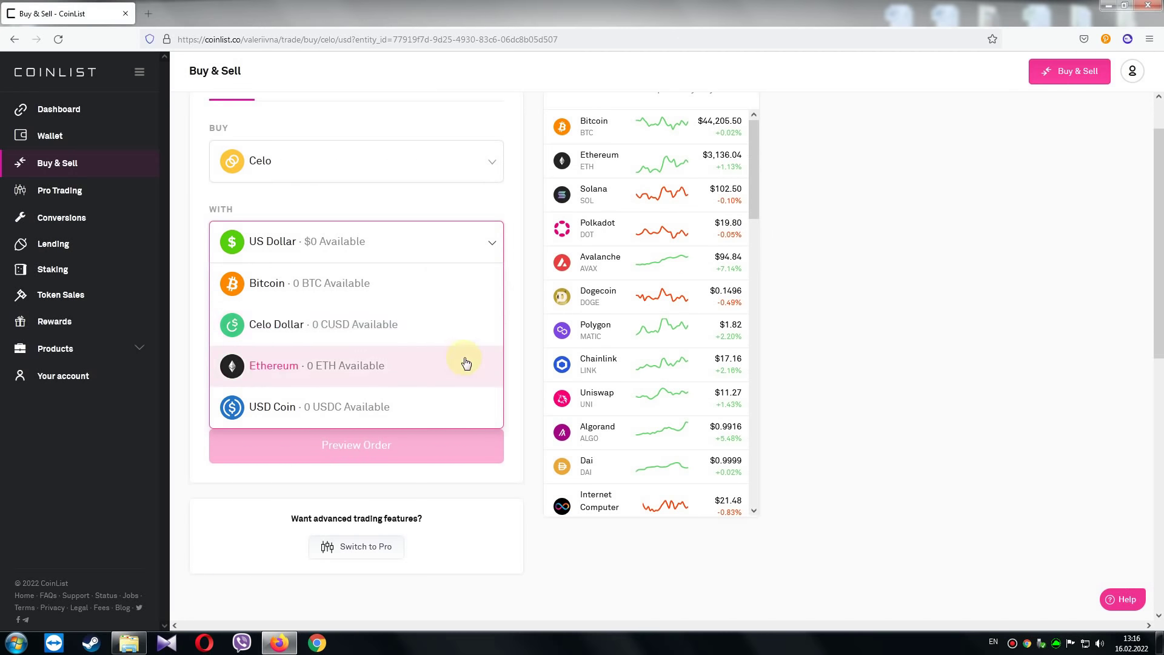
left_click(388, 204)
Set up the order to buy Mina paid with Tether
left_click(485, 171)
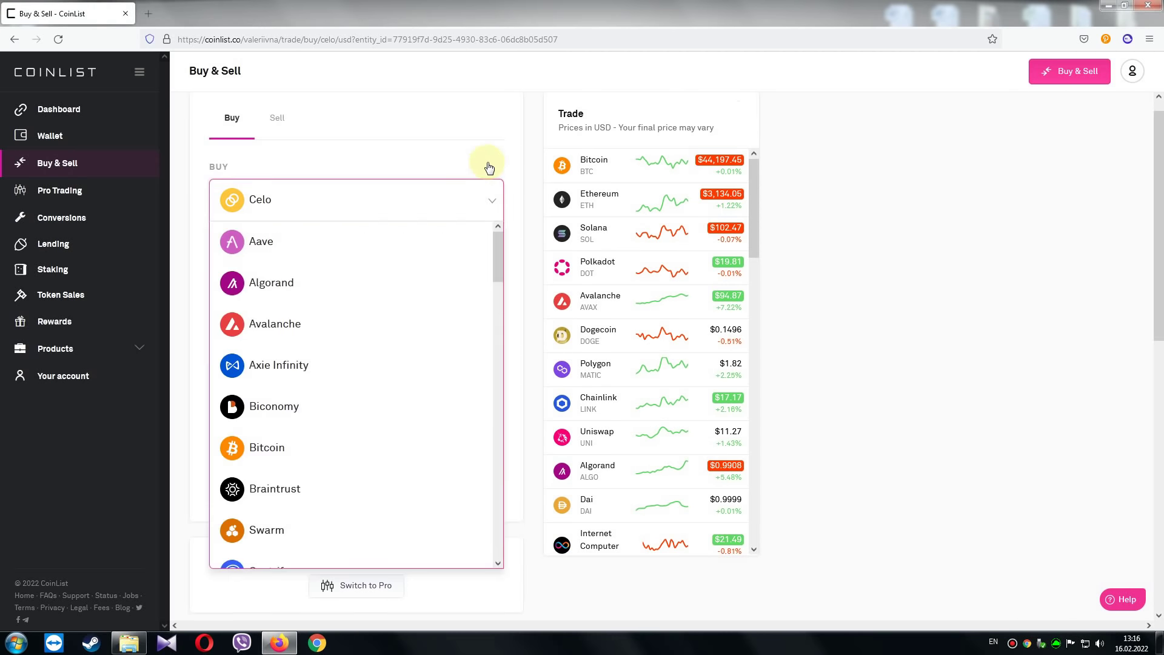
scroll(412, 363, "down", 3)
scroll(399, 414, "down", 10)
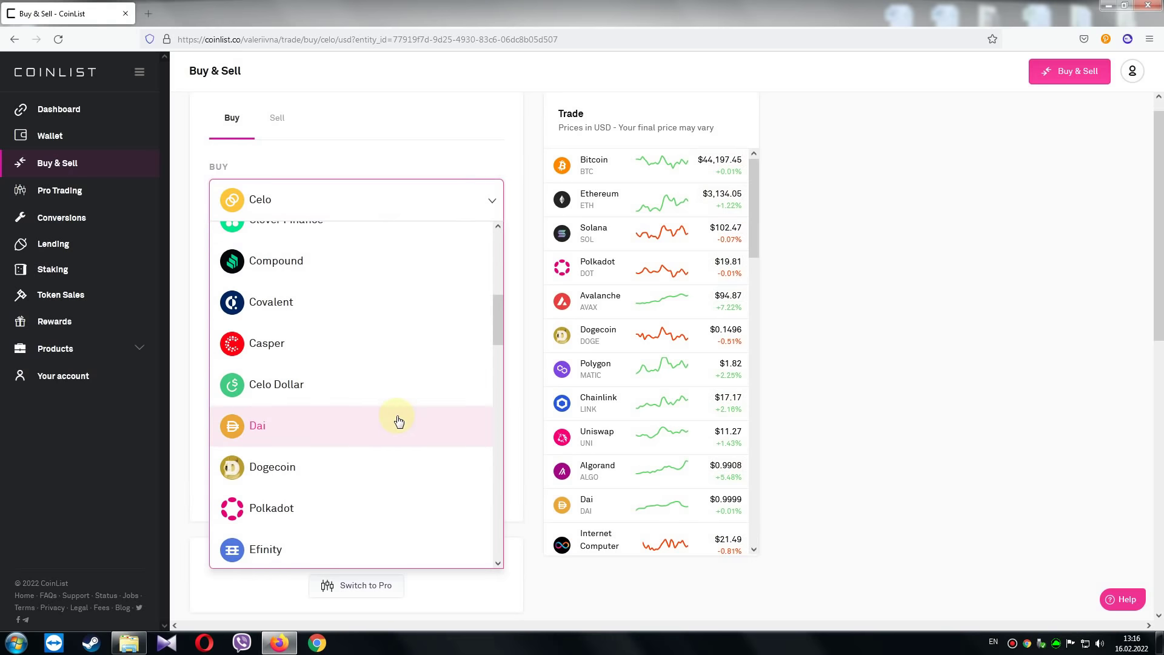
scroll(398, 426, "down", 5)
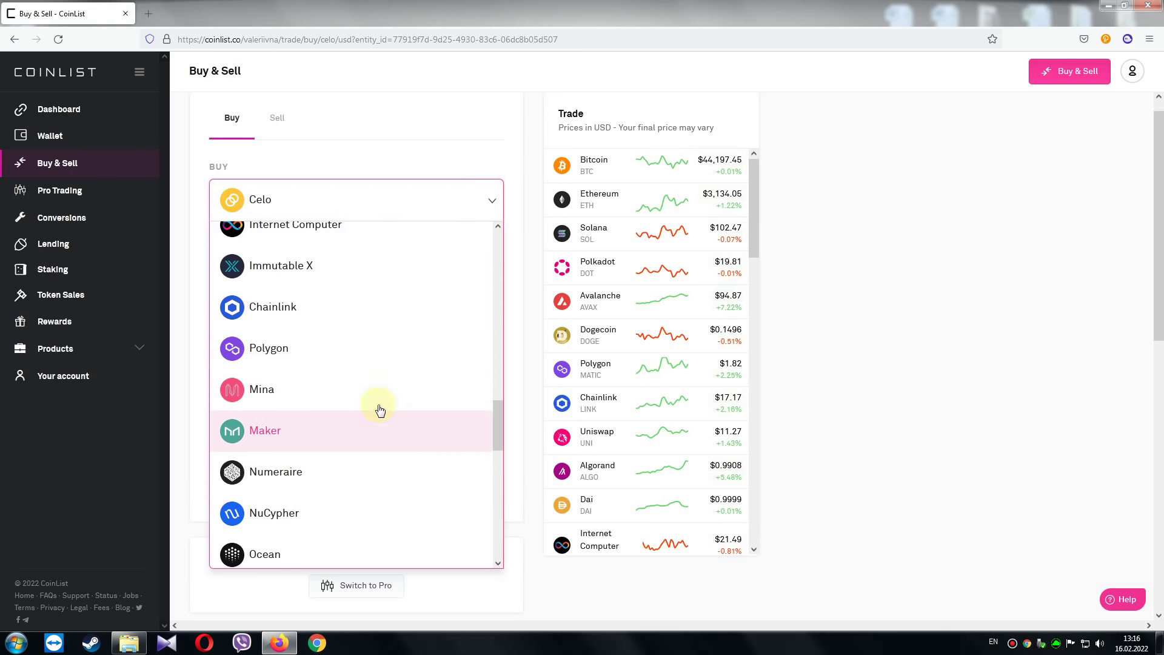
left_click(377, 417)
left_click(479, 281)
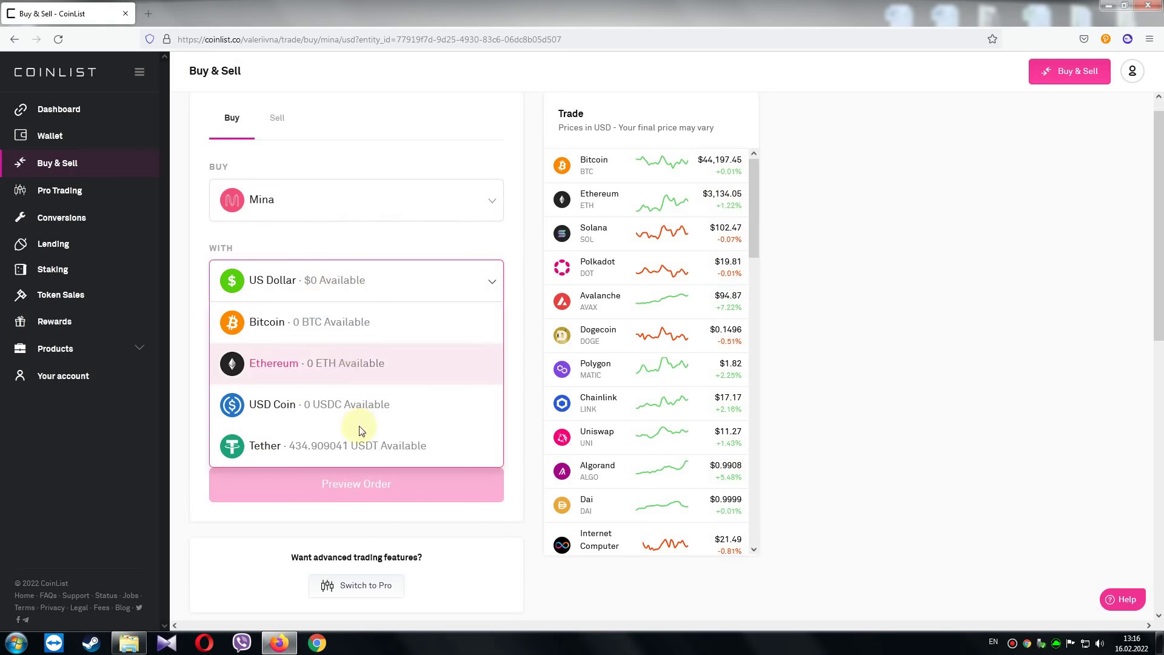
left_click(352, 445)
Enter an amount of 50 USDT, then preview and confirm the Mina purchase
left_click(251, 381)
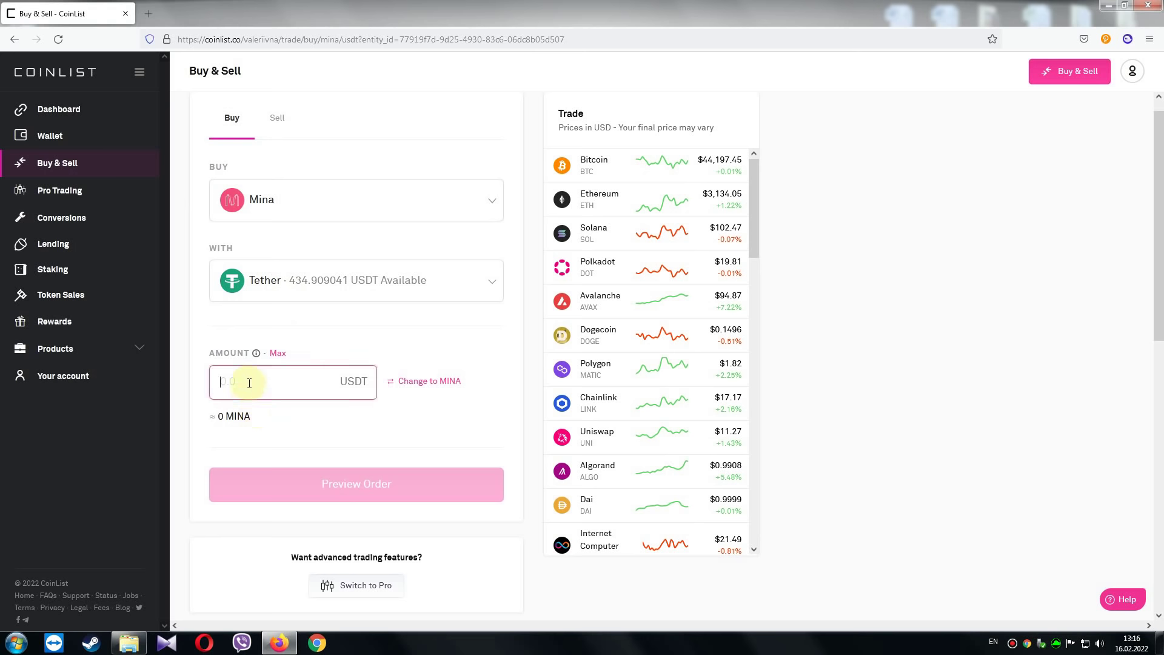
type("50")
left_click(343, 492)
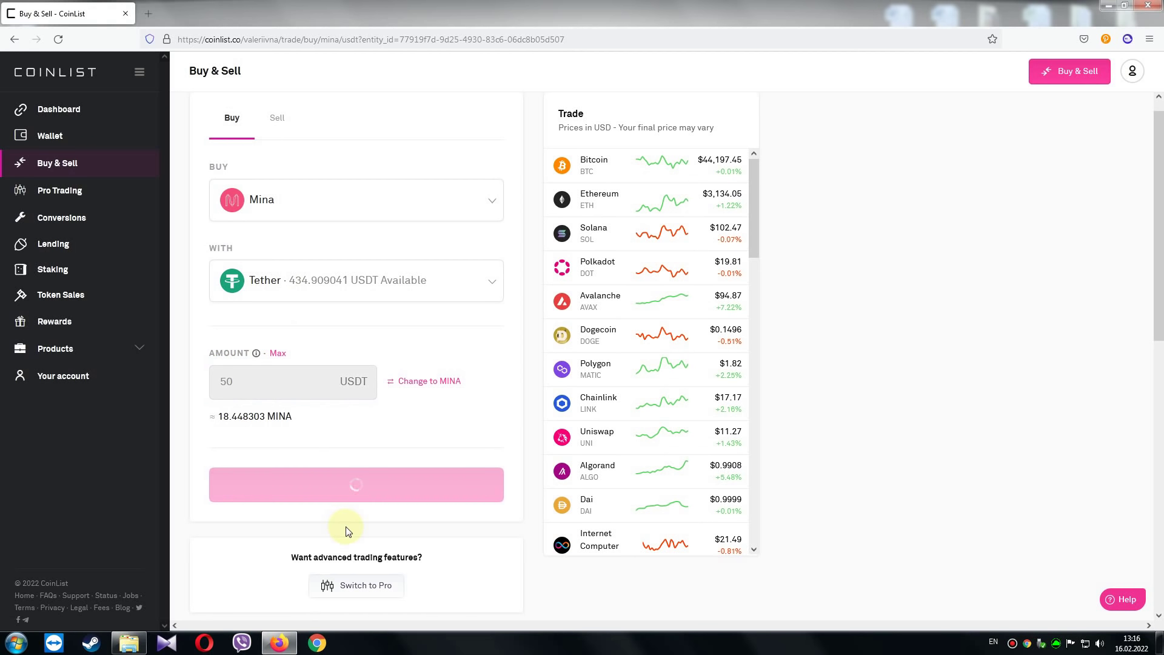
left_click(397, 388)
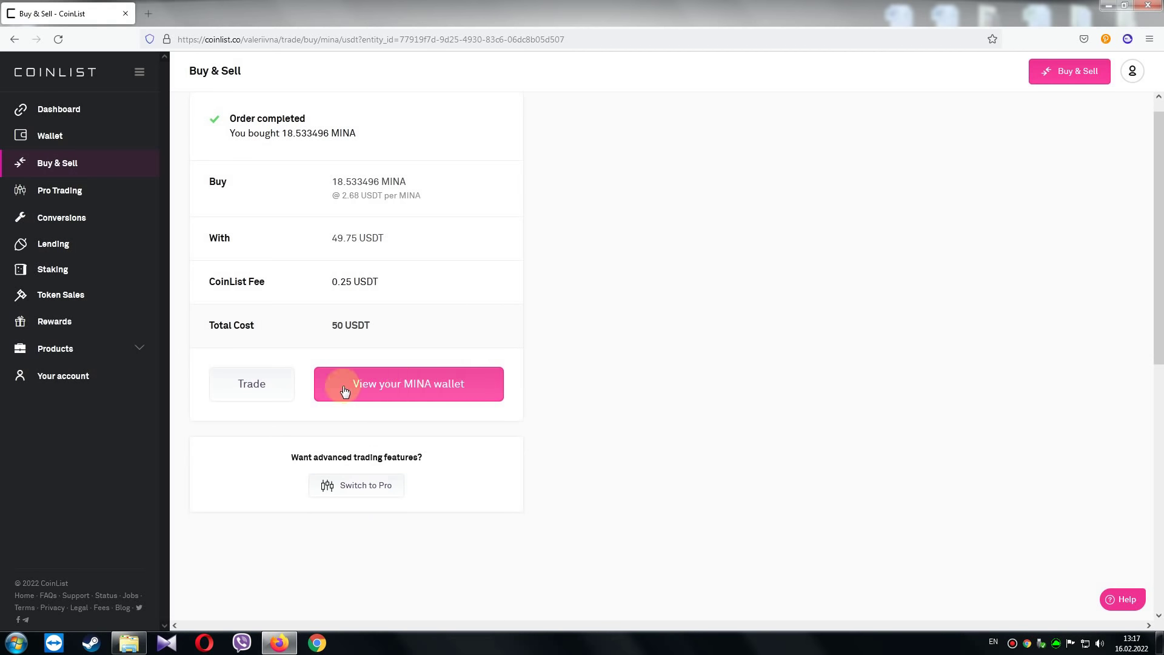
Start another trade and choose Vega Protocol as the asset to buy
left_click(274, 388)
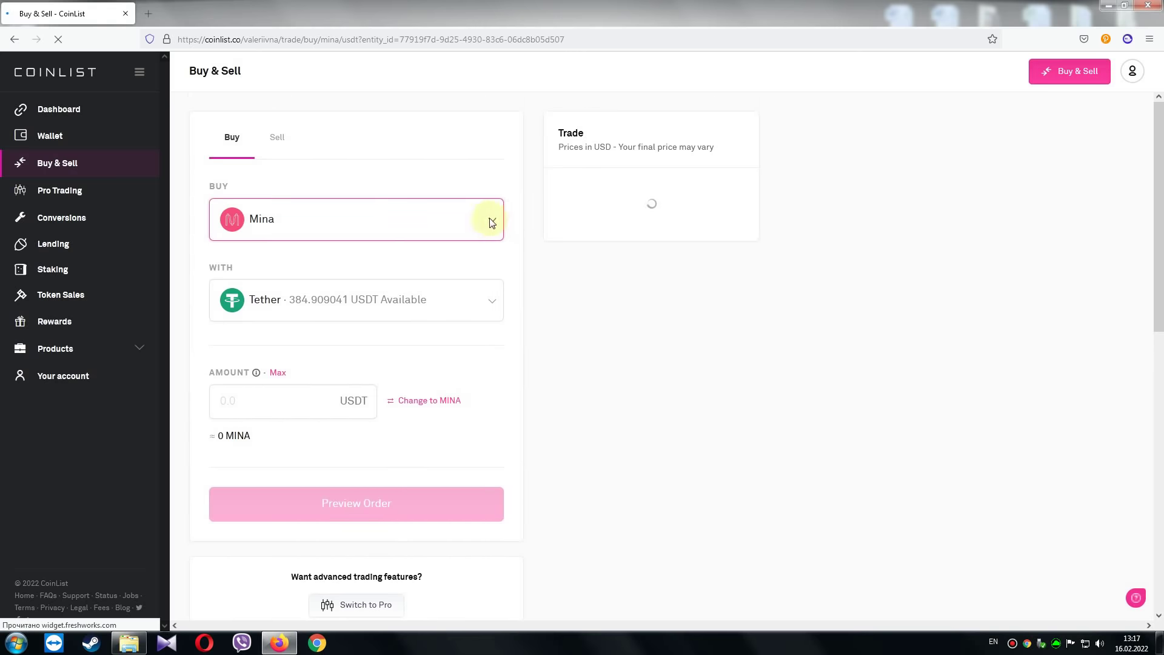
left_click(489, 222)
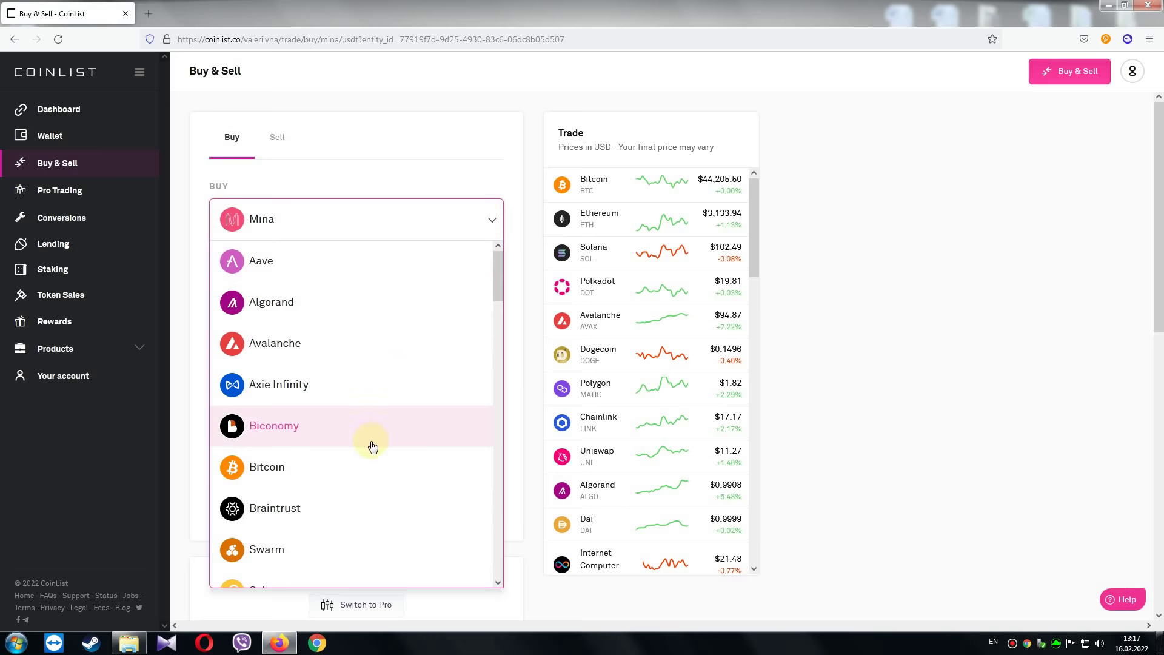
scroll(372, 447, "down", 15)
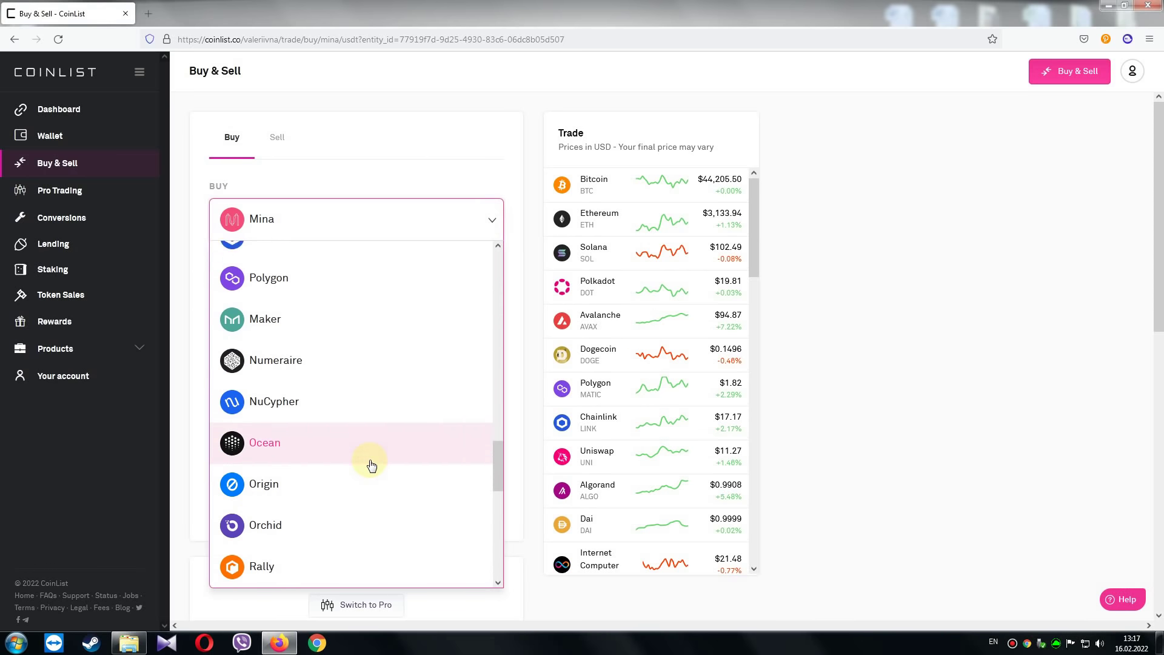
scroll(372, 465, "down", 8)
scroll(358, 489, "down", 2)
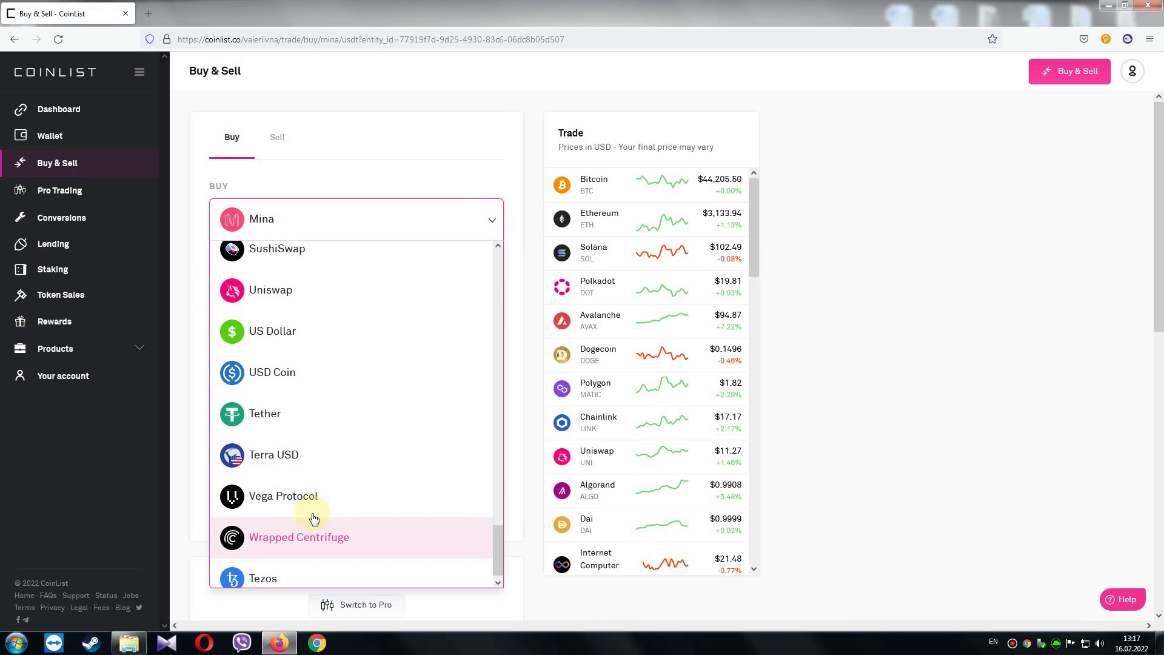
left_click(313, 512)
Enter an amount of 50 USDT, then preview and confirm the Vega Protocol purchase
left_click(253, 410)
type("5")
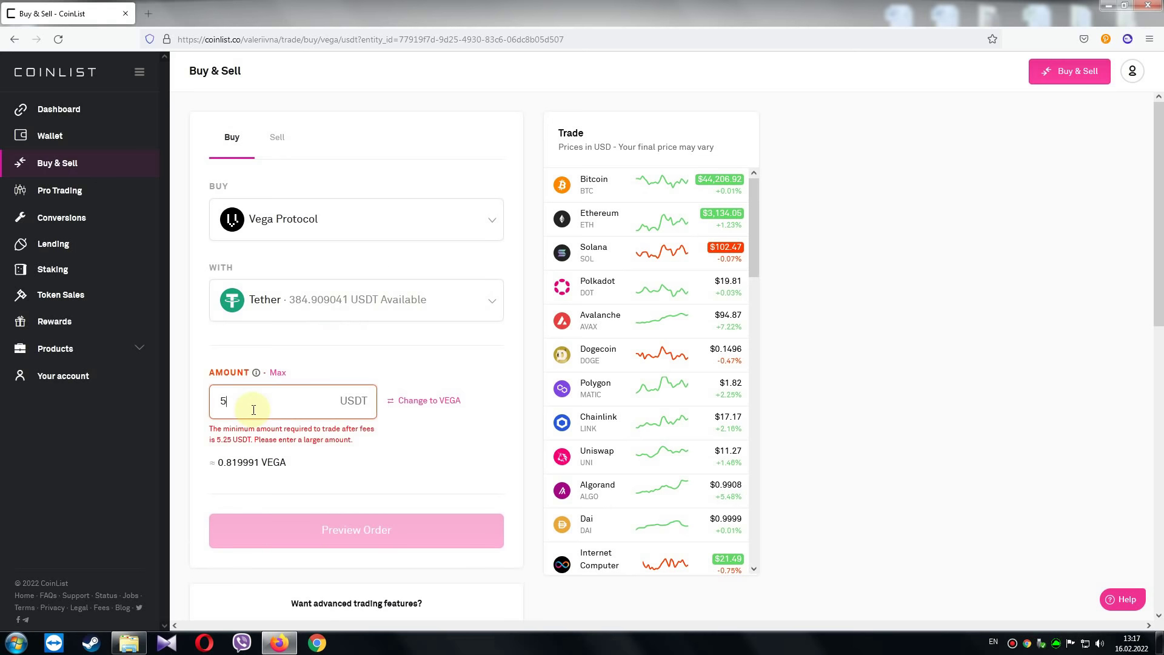
type("0")
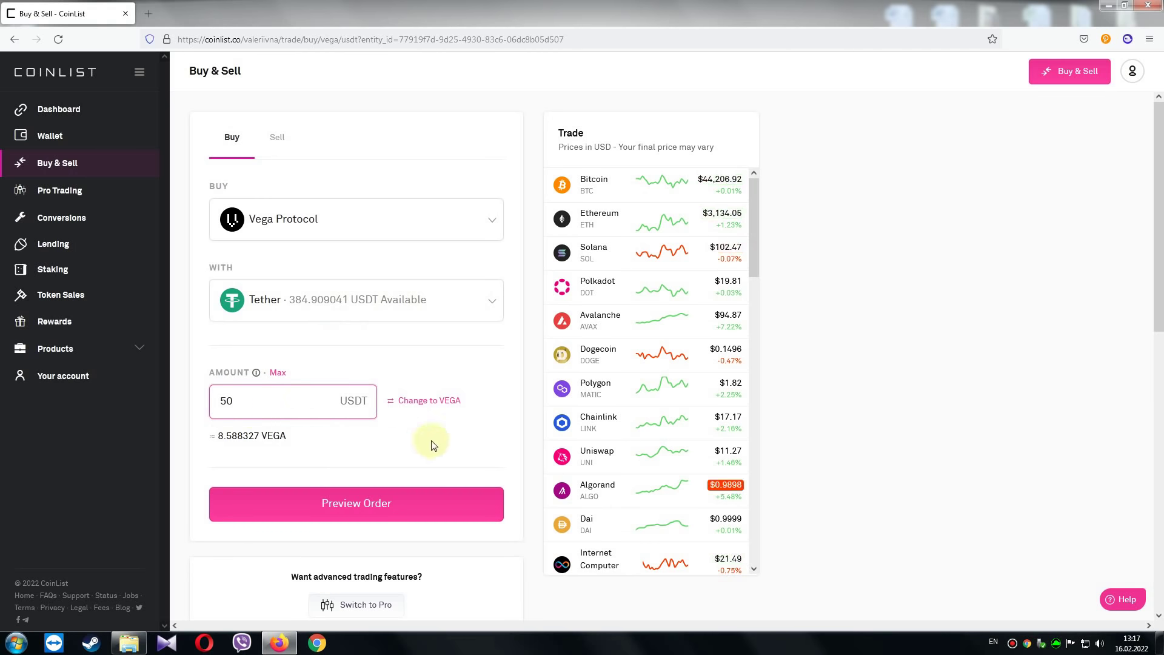
left_click(416, 496)
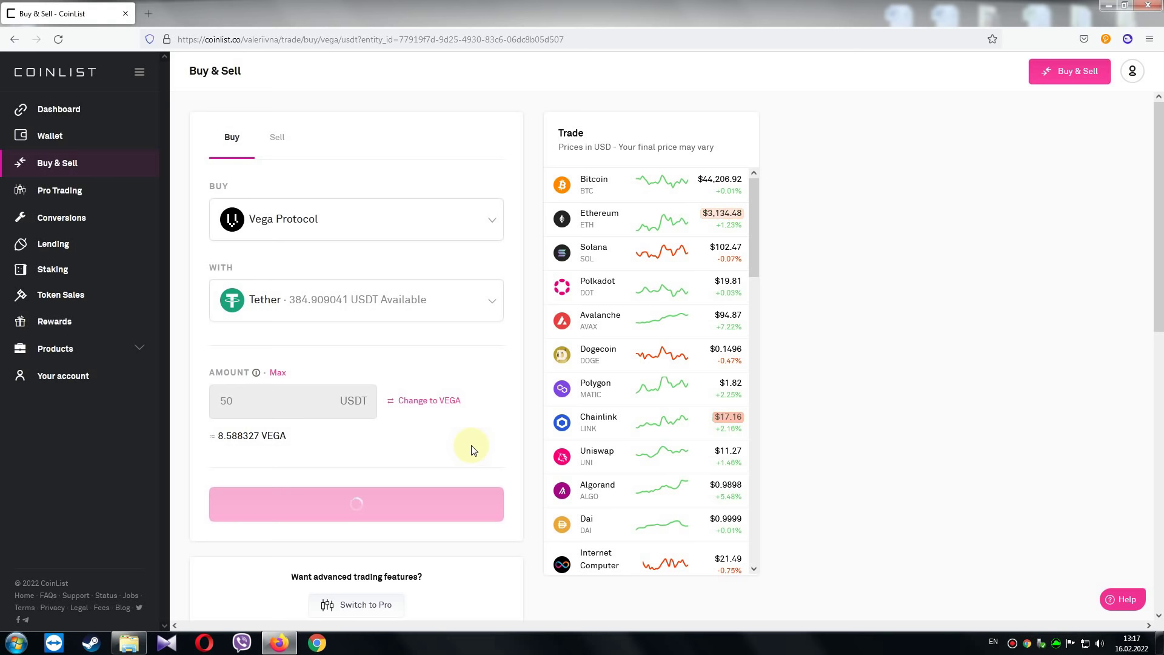
left_click(446, 411)
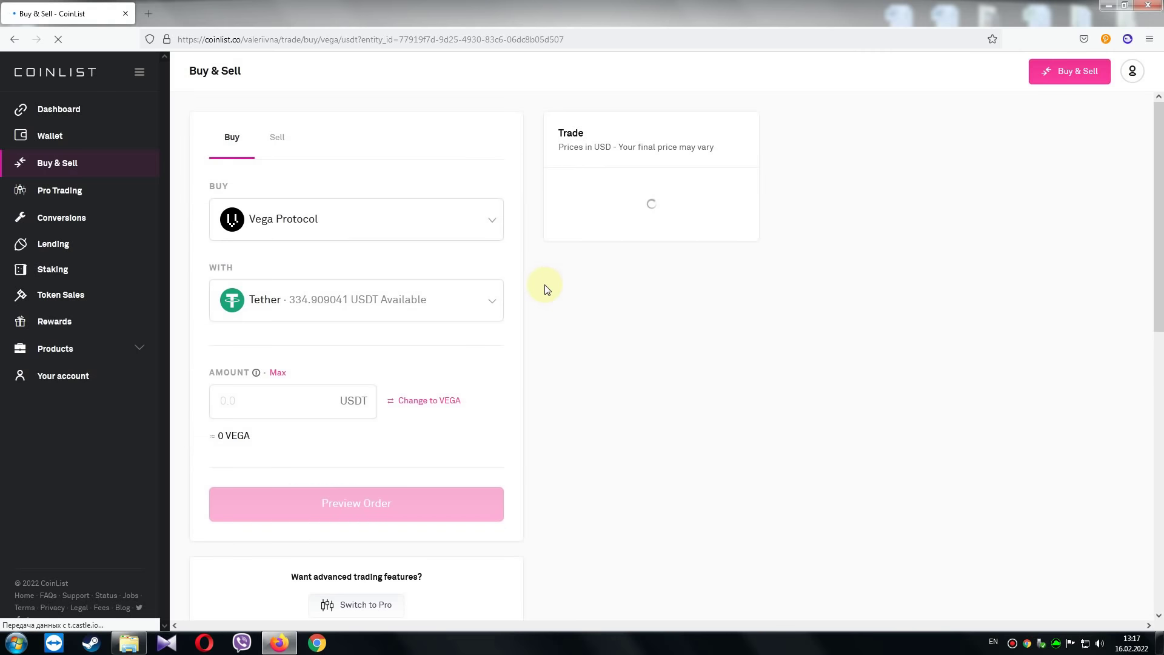
Choose Celo as the asset to buy and check again whether Tether is among its payment currencies
left_click(493, 226)
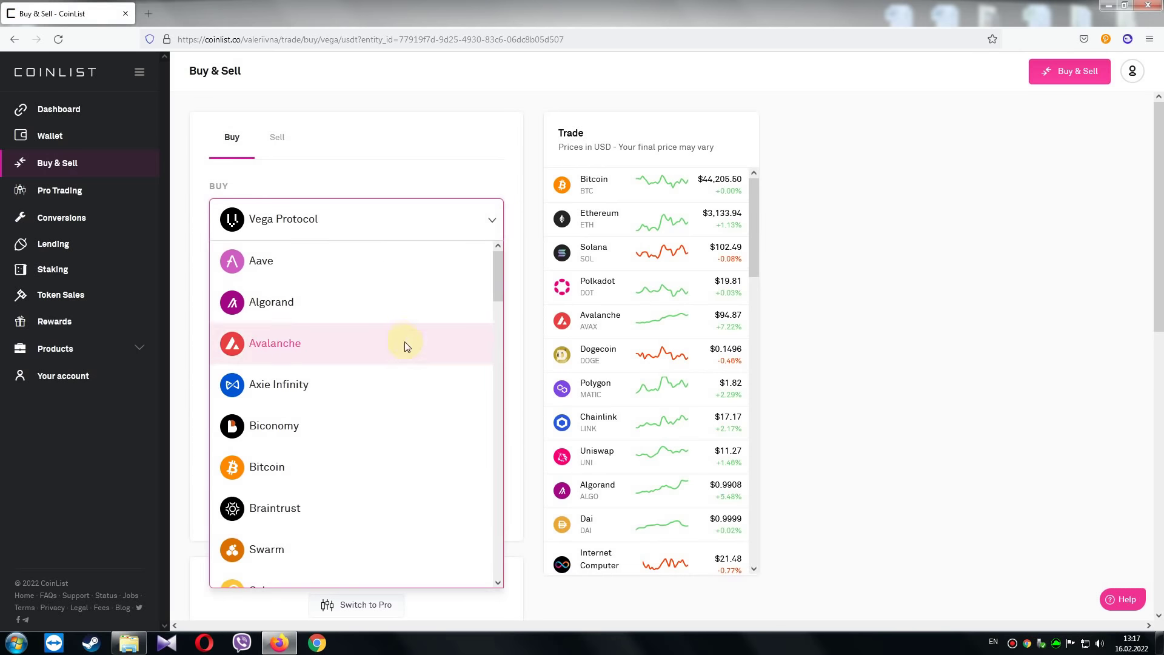
scroll(371, 417, "down", 2)
scroll(372, 417, "down", 2)
left_click(442, 391)
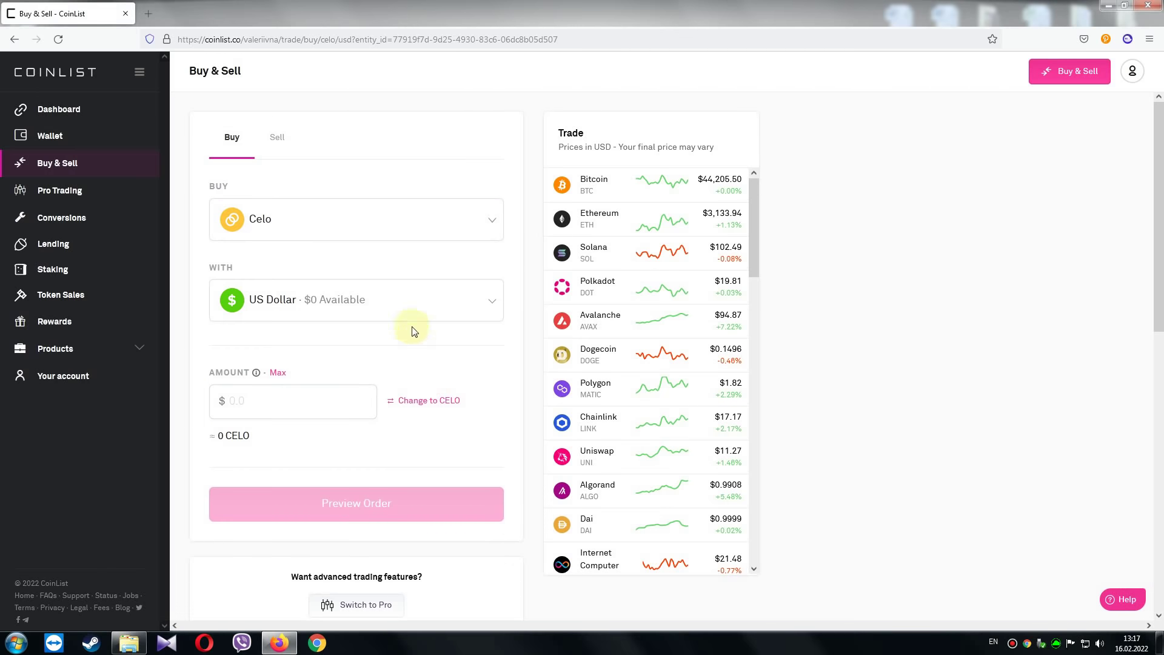
left_click(478, 304)
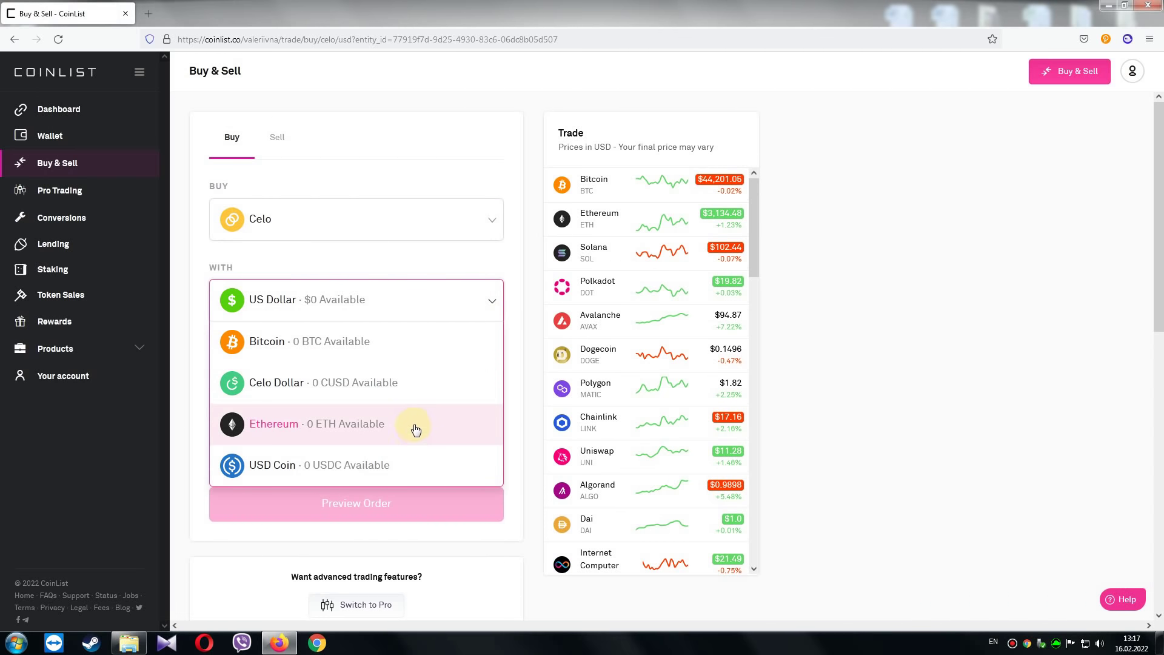
left_click(892, 283)
Set up the order to buy Ethereum paid with Tether
left_click(489, 221)
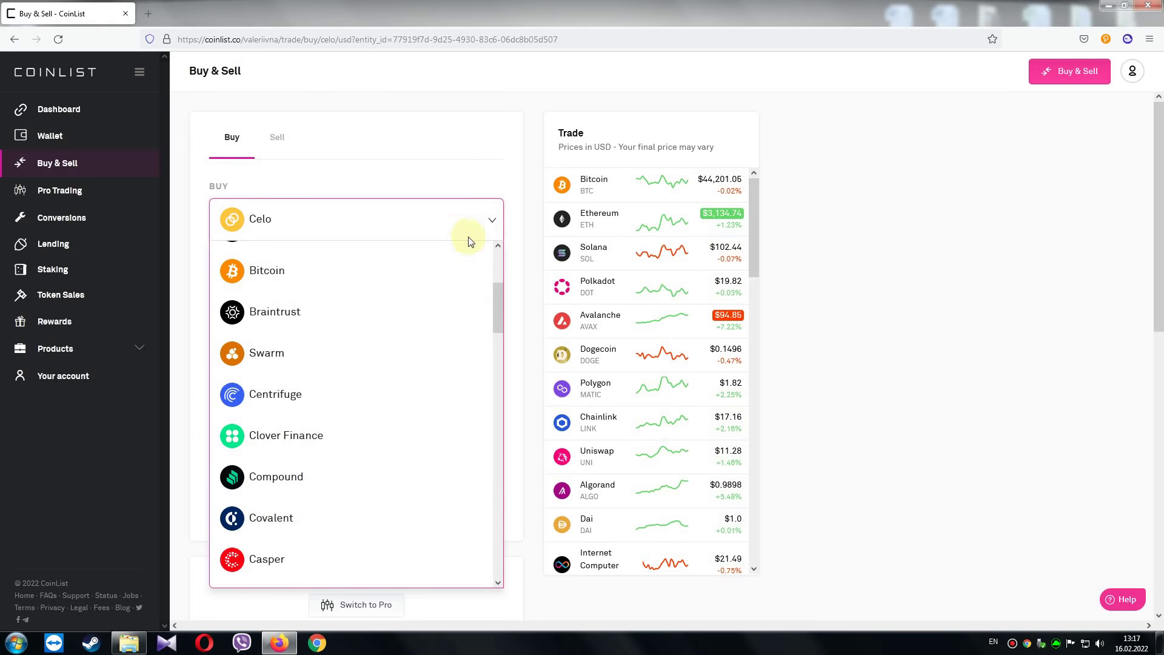
scroll(366, 379, "up", 3)
scroll(364, 388, "down", 4)
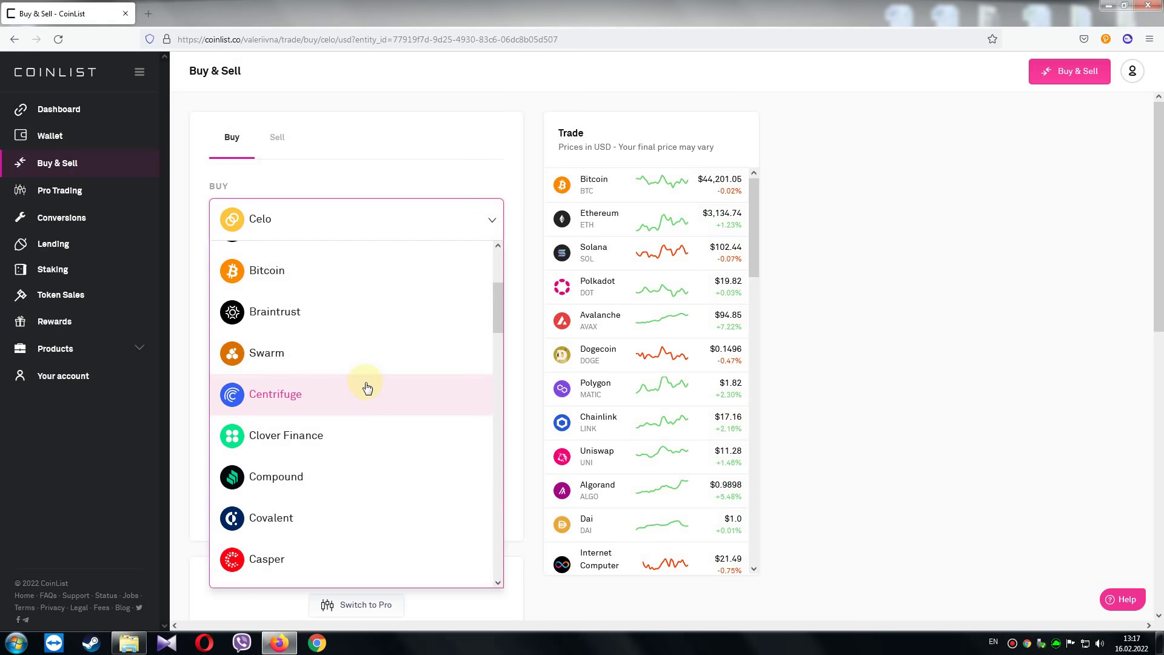
scroll(364, 435, "down", 5)
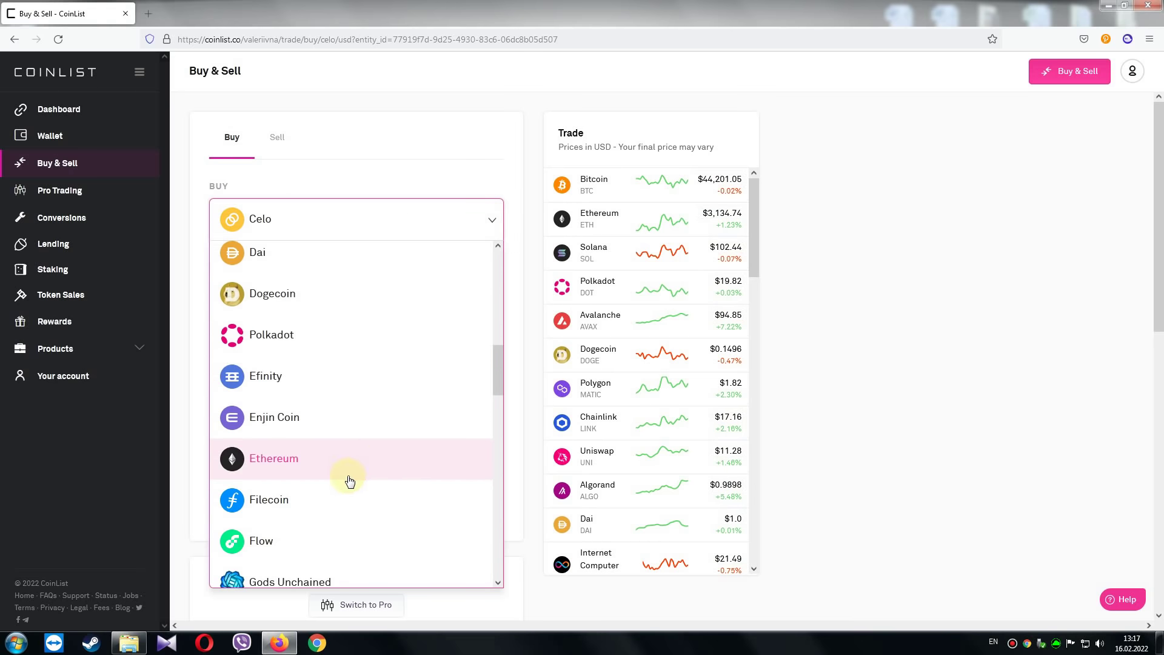
left_click(356, 456)
left_click(349, 312)
scroll(340, 458, "down", 5)
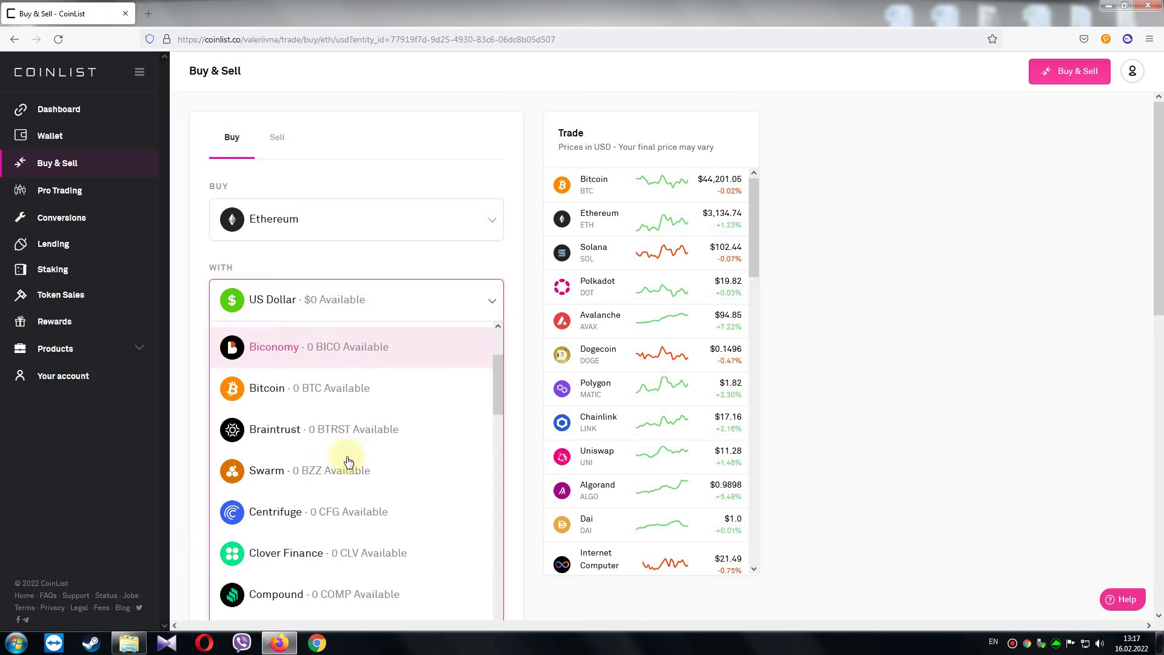
scroll(358, 458, "down", 10)
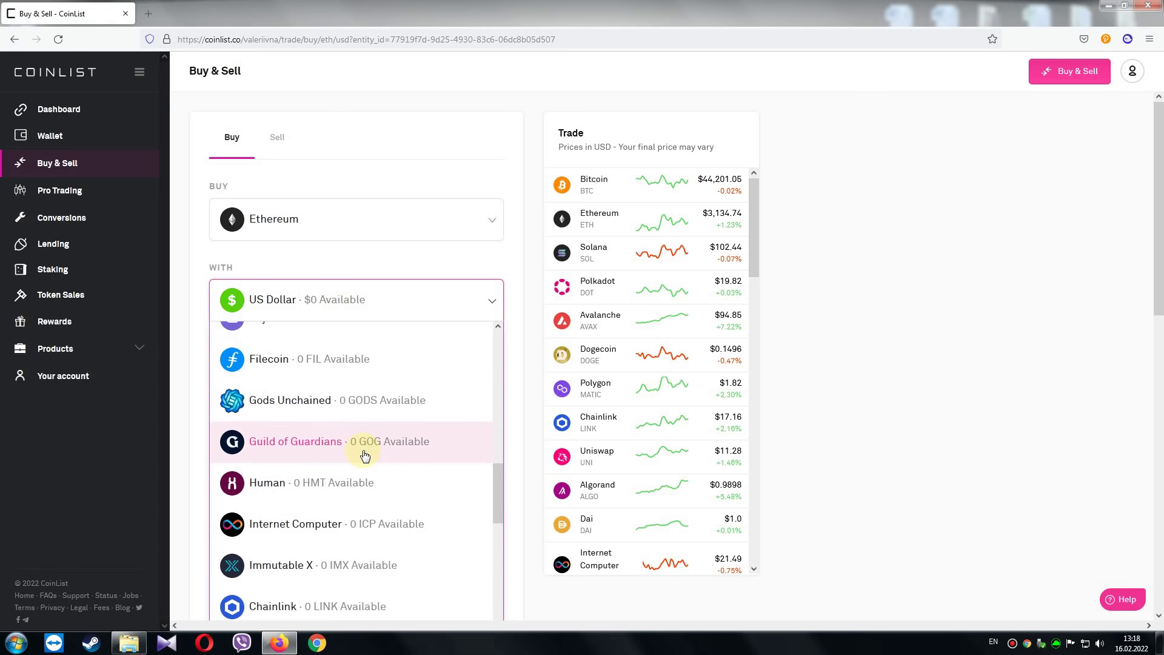
scroll(364, 455, "down", 12)
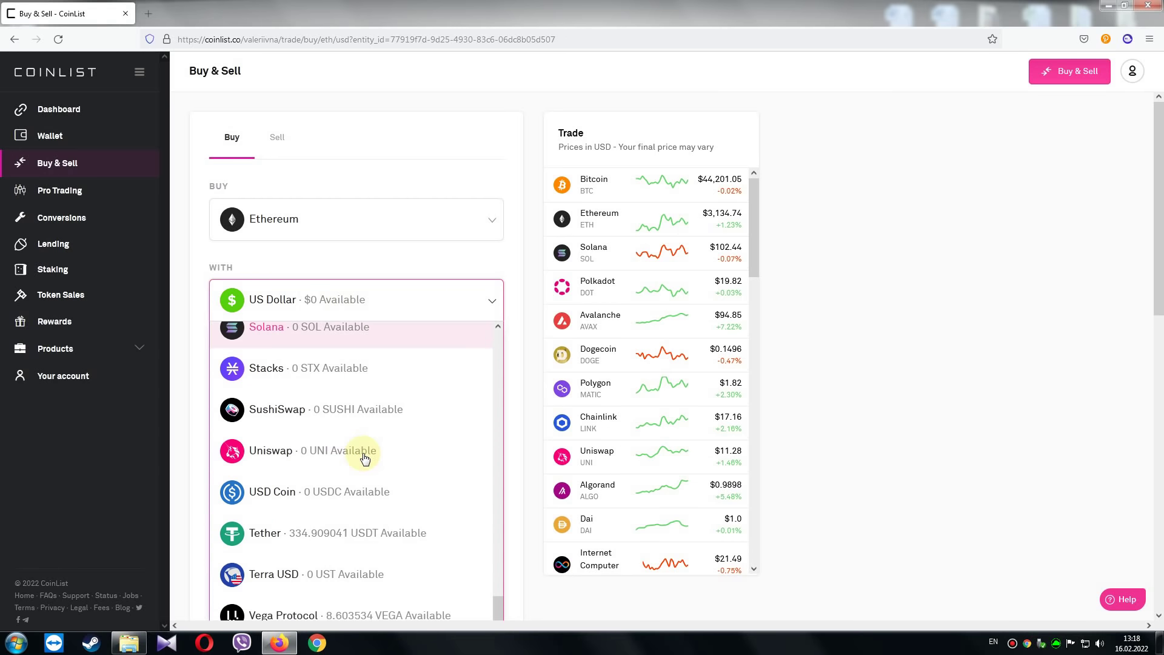
left_click(362, 516)
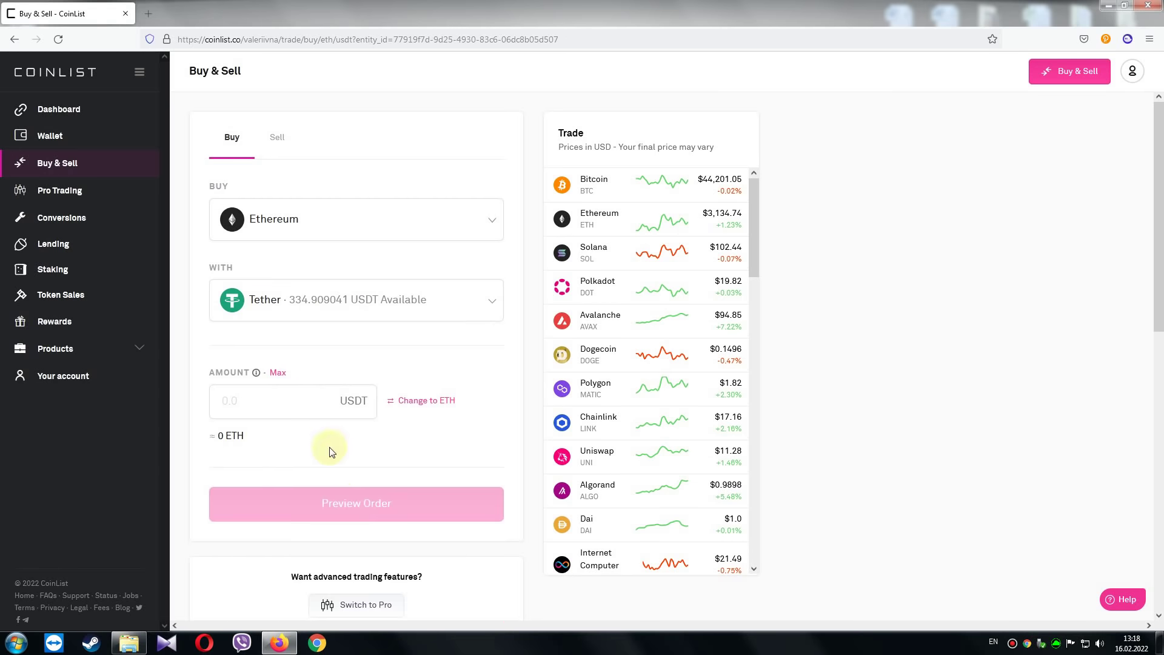
Enter an amount of 50 USDT, then preview and confirm the Ethereum purchase
left_click(260, 403)
type("50")
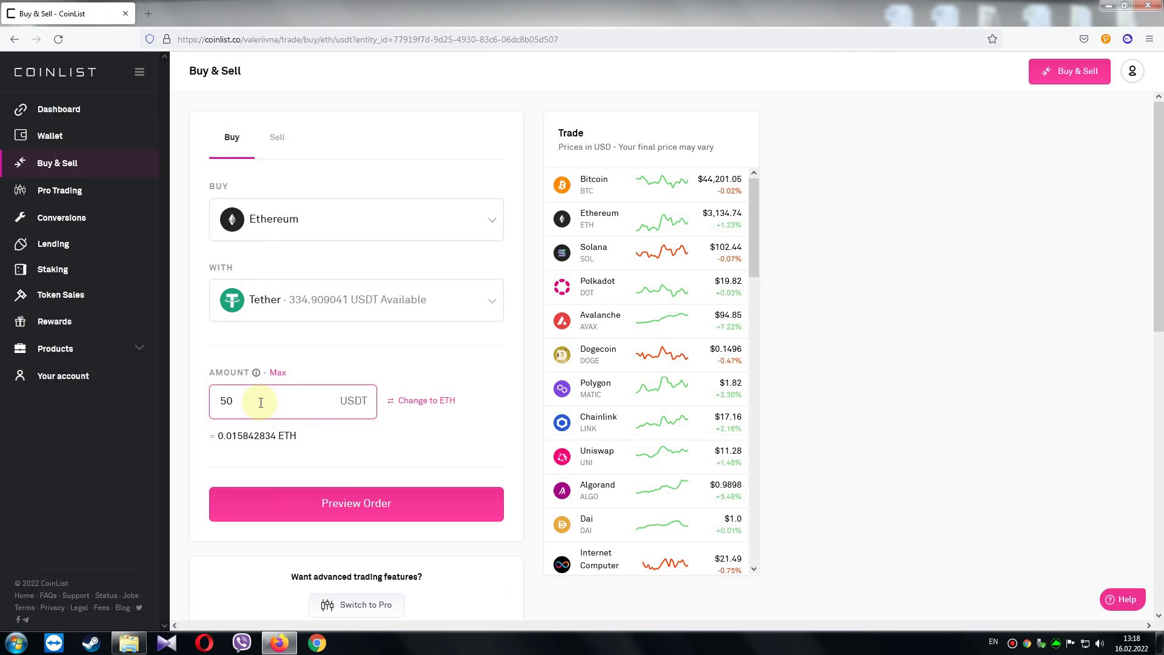
left_click(358, 516)
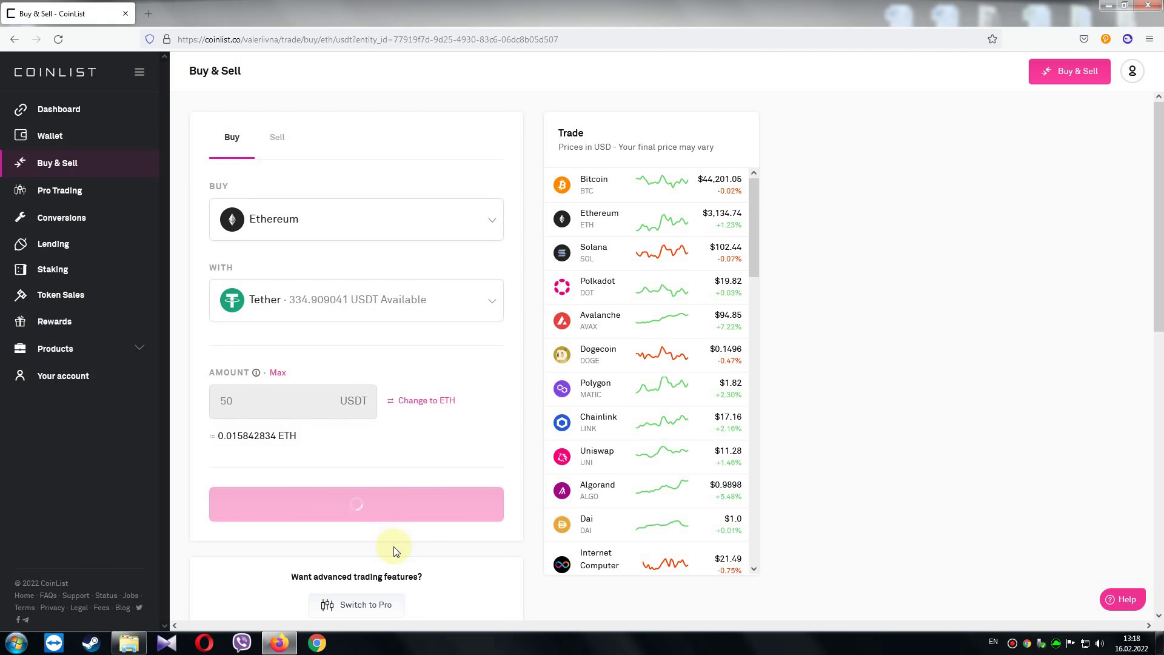
left_click(406, 403)
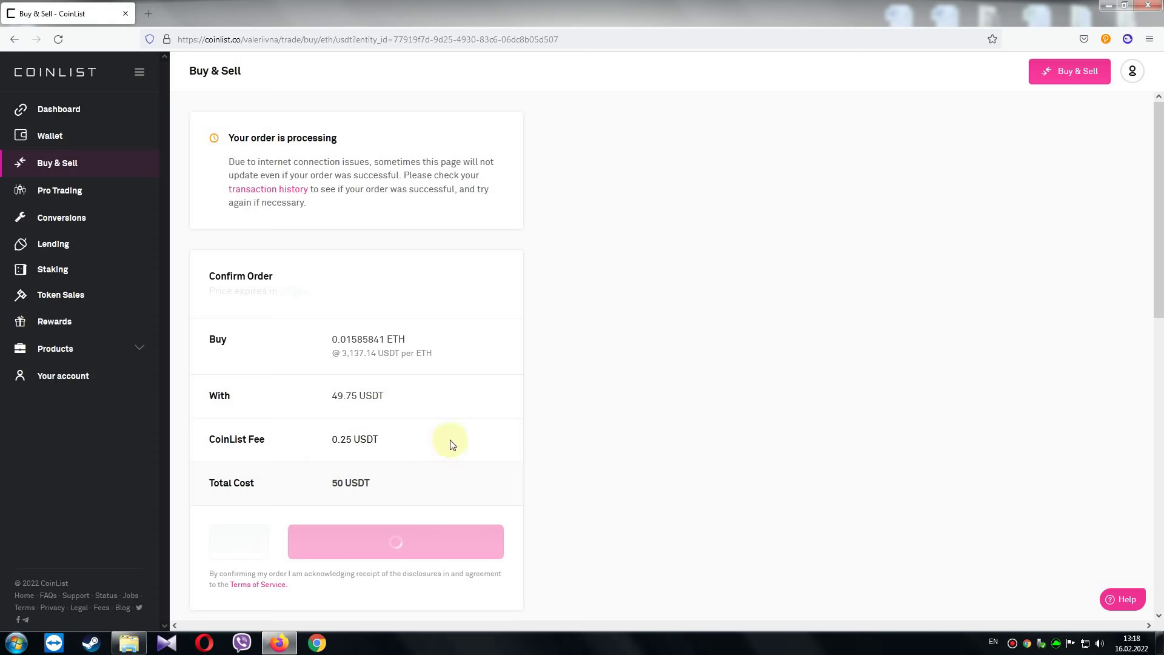
Start another trade with Celo as the asset to buy and Ethereum as the payment currency
left_click(261, 405)
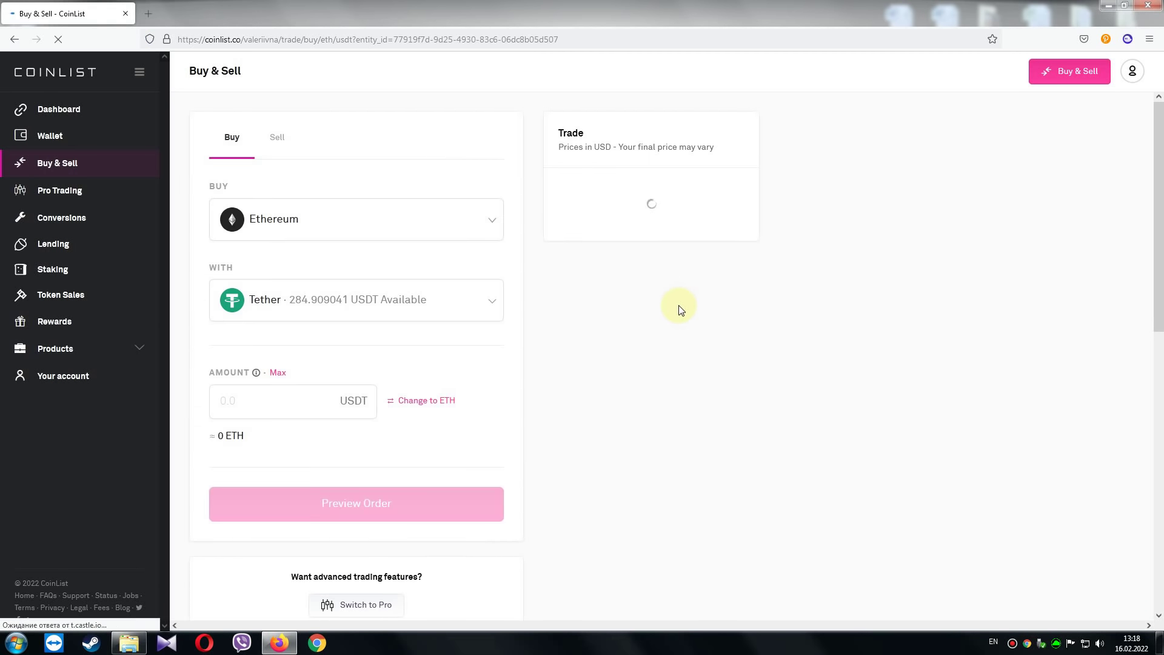
left_click(492, 223)
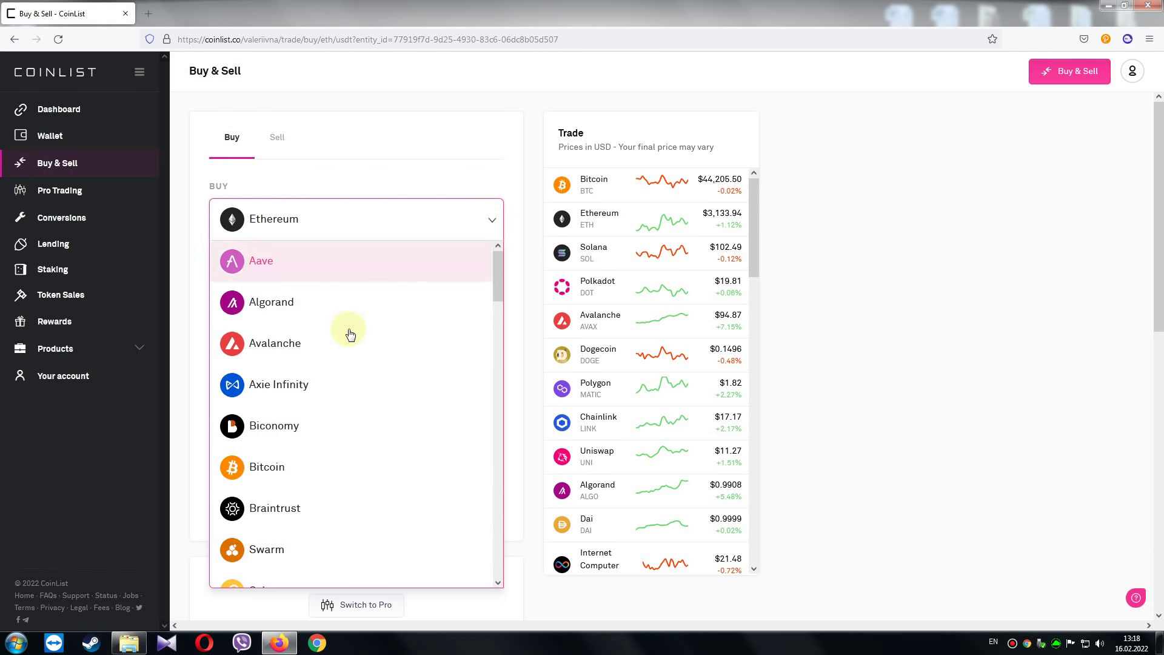
scroll(331, 490, "down", 5)
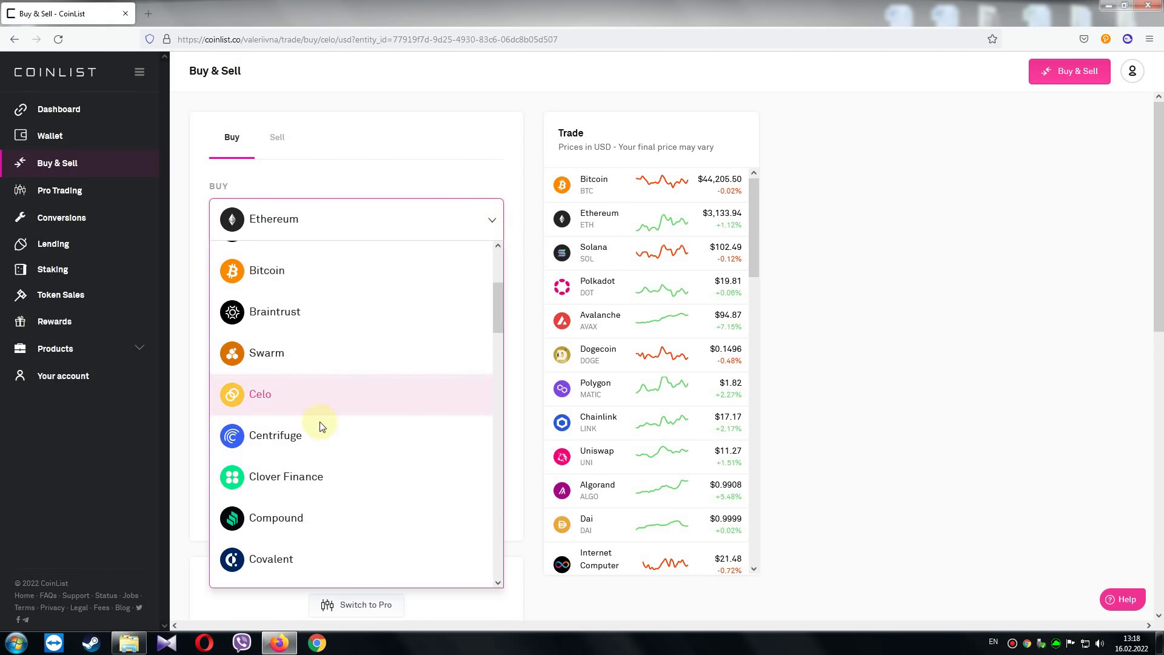
left_click(317, 406)
left_click(483, 300)
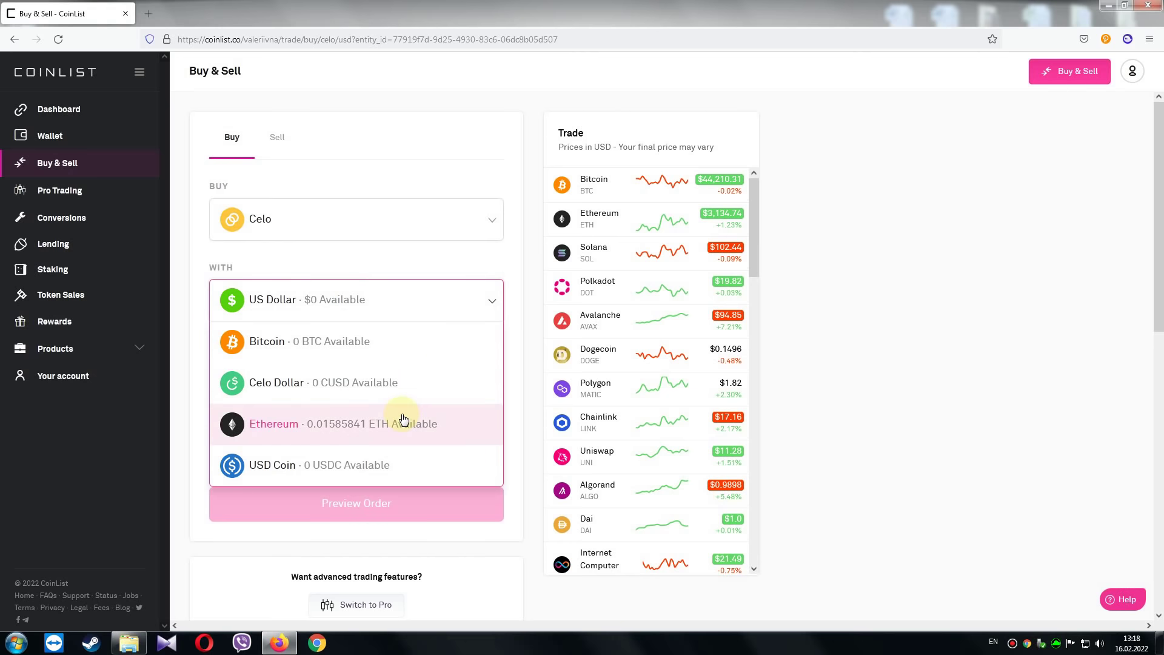
left_click(432, 420)
Use the maximum available ETH amount, then preview and confirm the Celo purchase
left_click(277, 373)
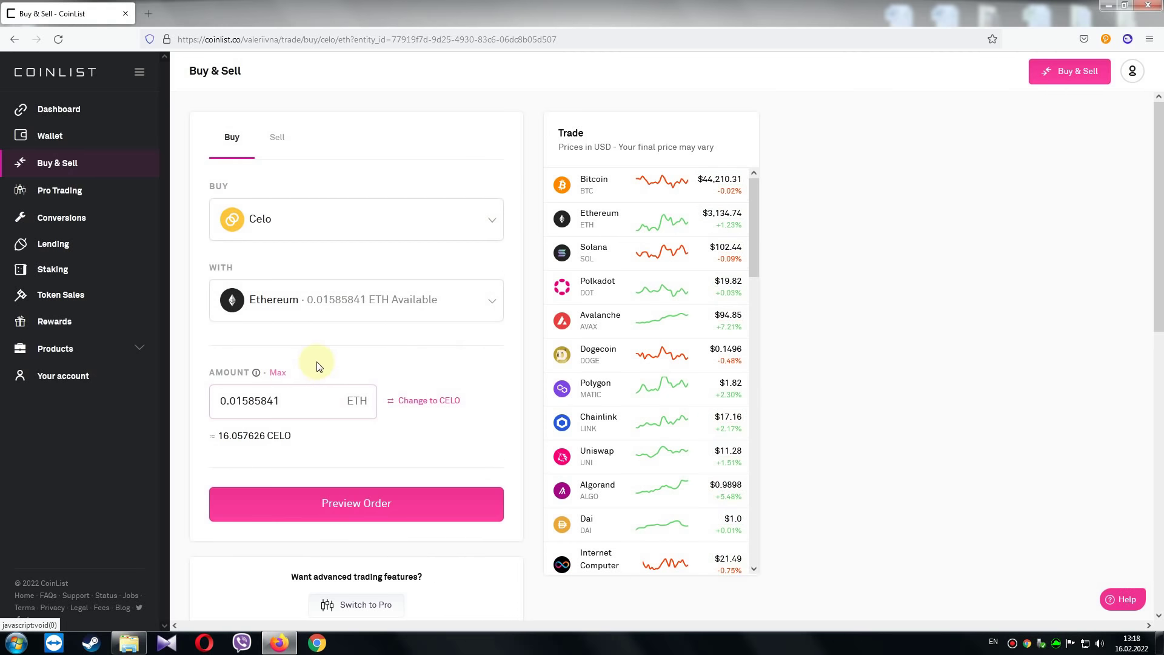
left_click(374, 511)
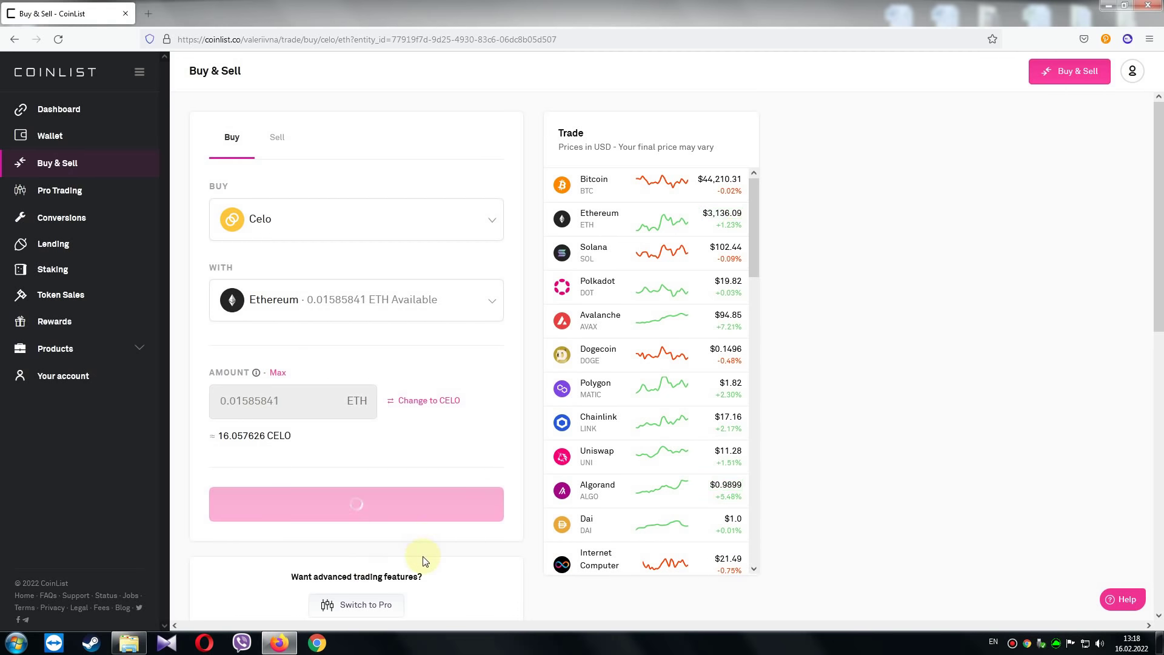
left_click(431, 404)
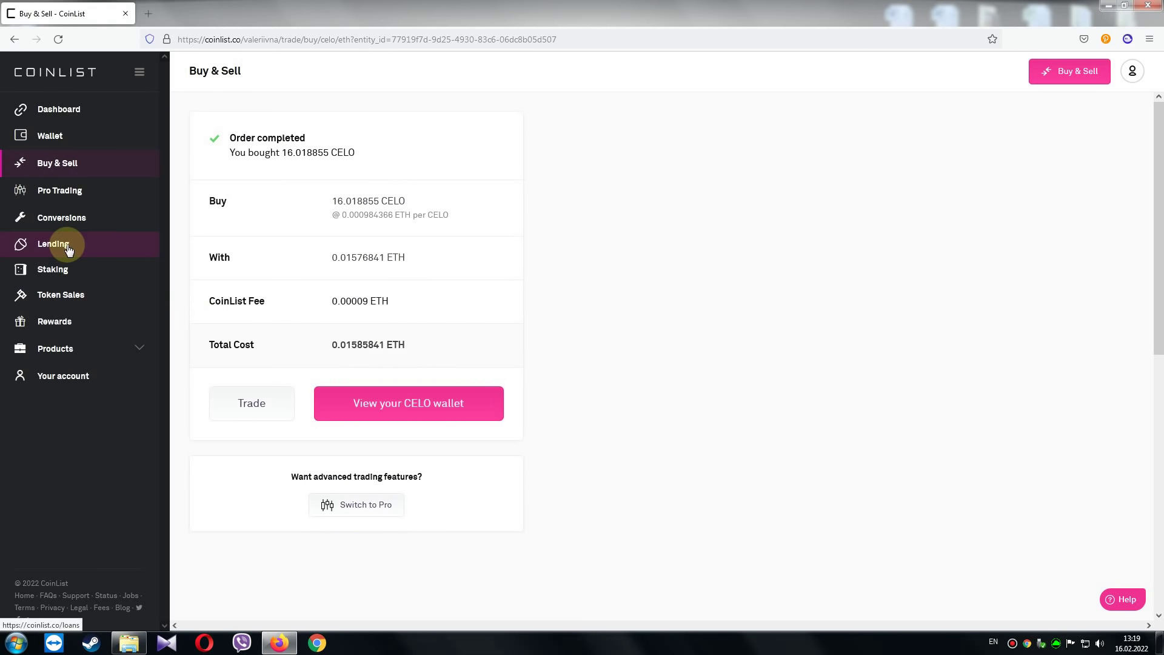
Review the staked balances of all assets on the Staking page and open the FLOW staking details
left_click(66, 276)
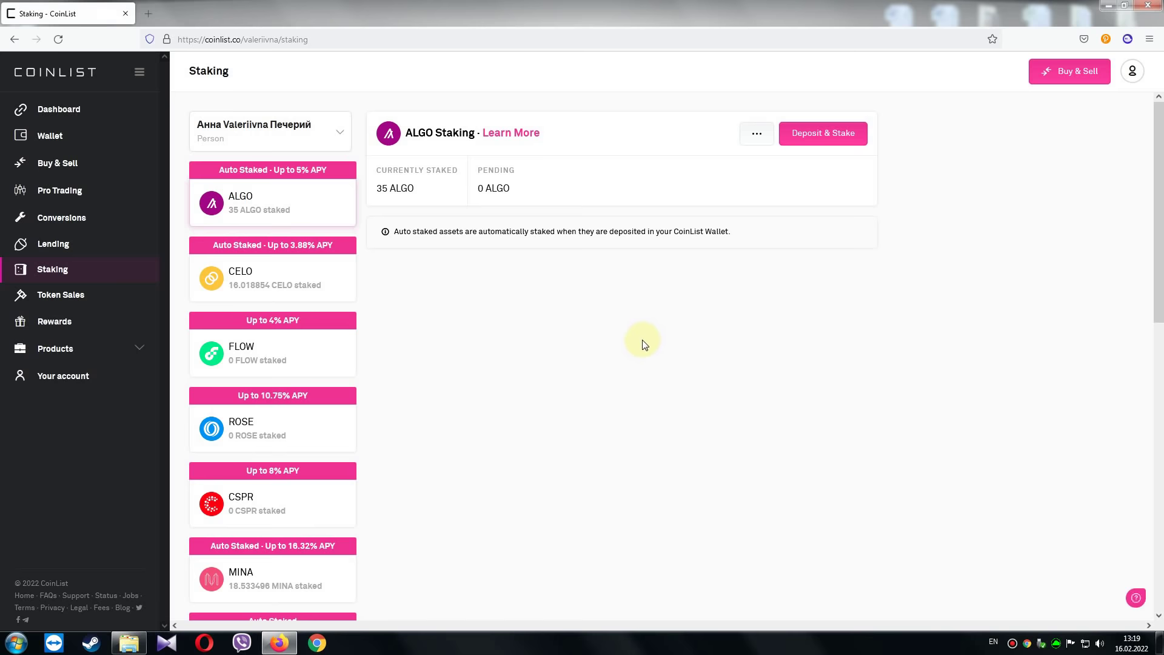
scroll(727, 347, "down", 2)
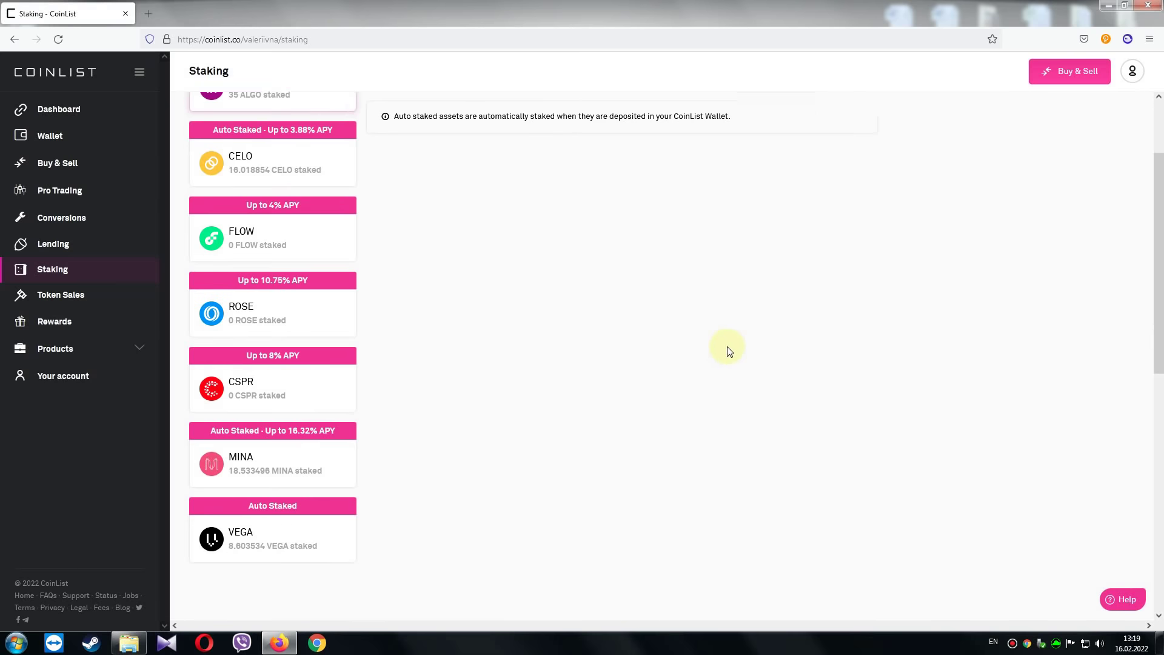
scroll(542, 517, "up", 1)
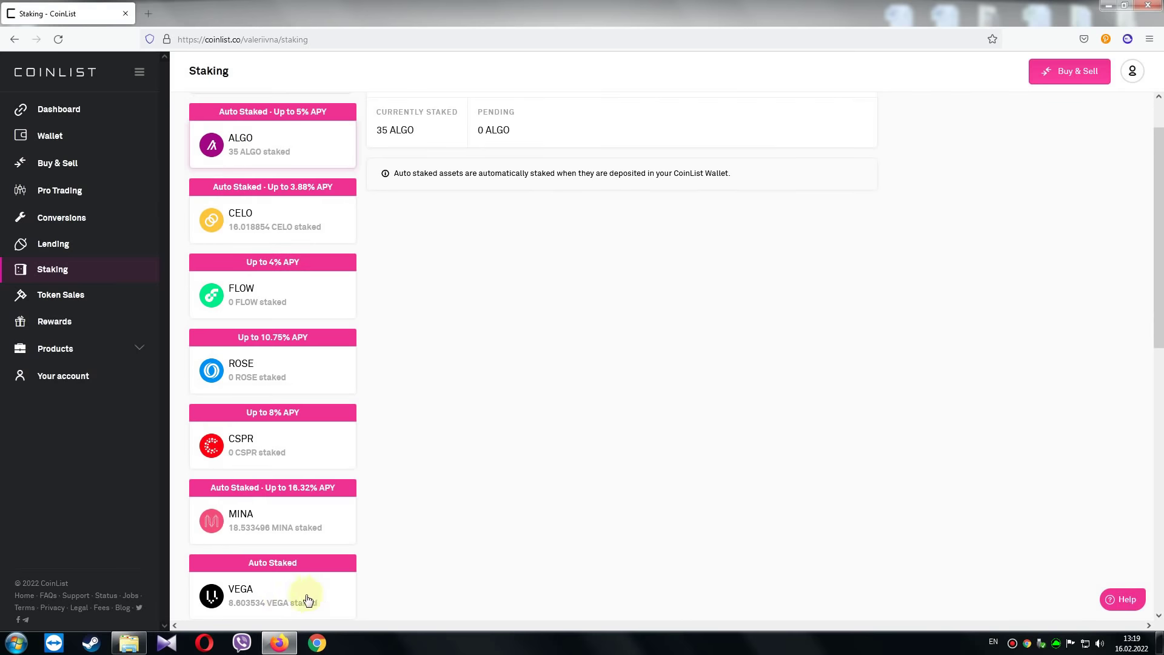
scroll(548, 514, "up", 2)
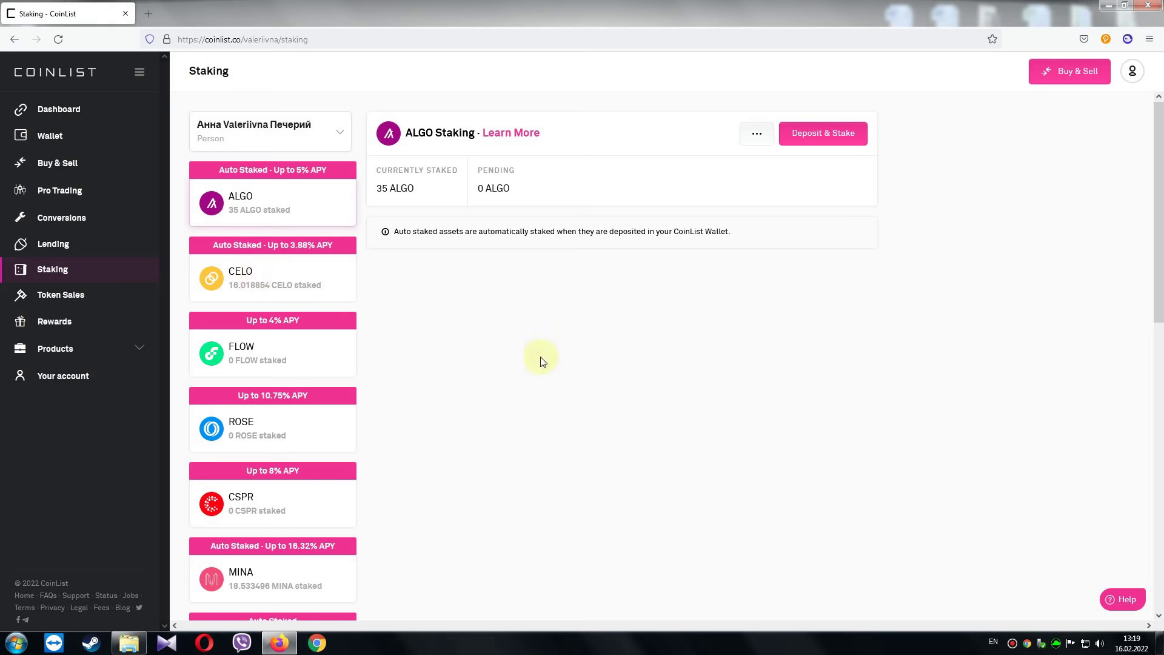
scroll(510, 356, "down", 2)
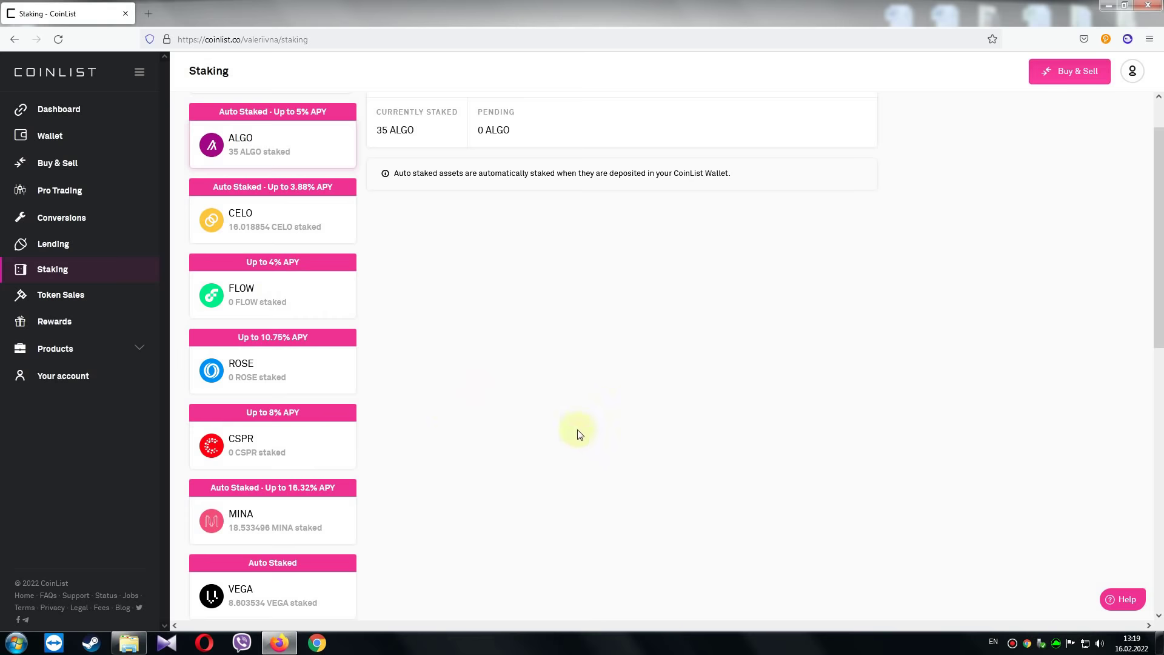
scroll(578, 433, "down", 4)
scroll(578, 433, "up", 6)
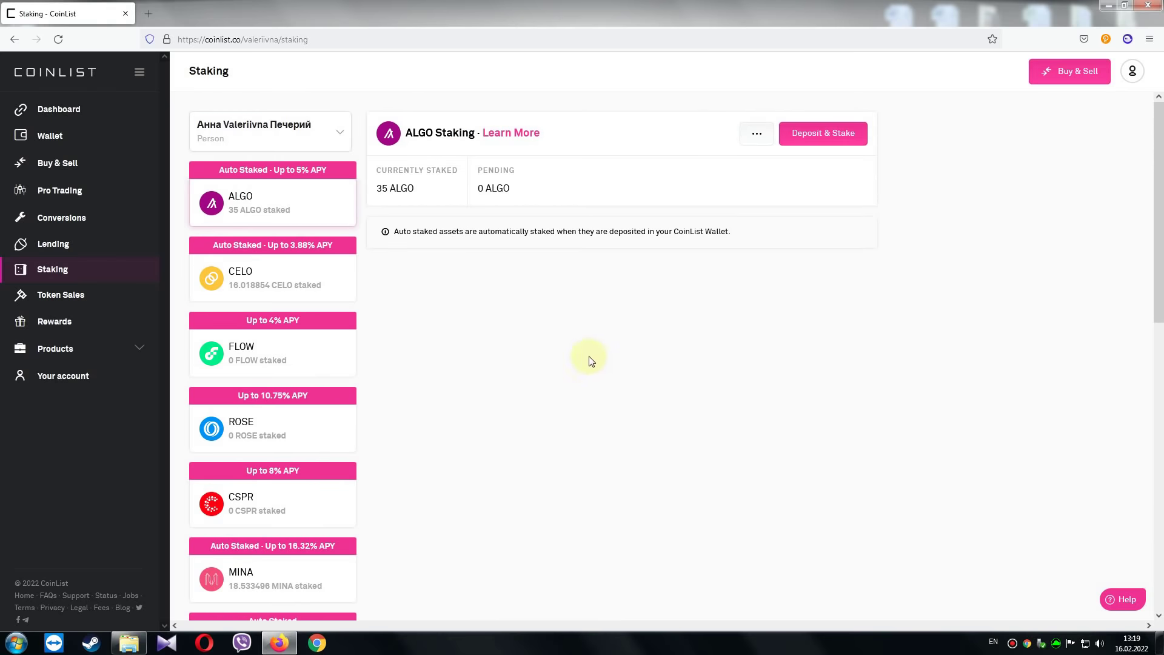
left_click(237, 361)
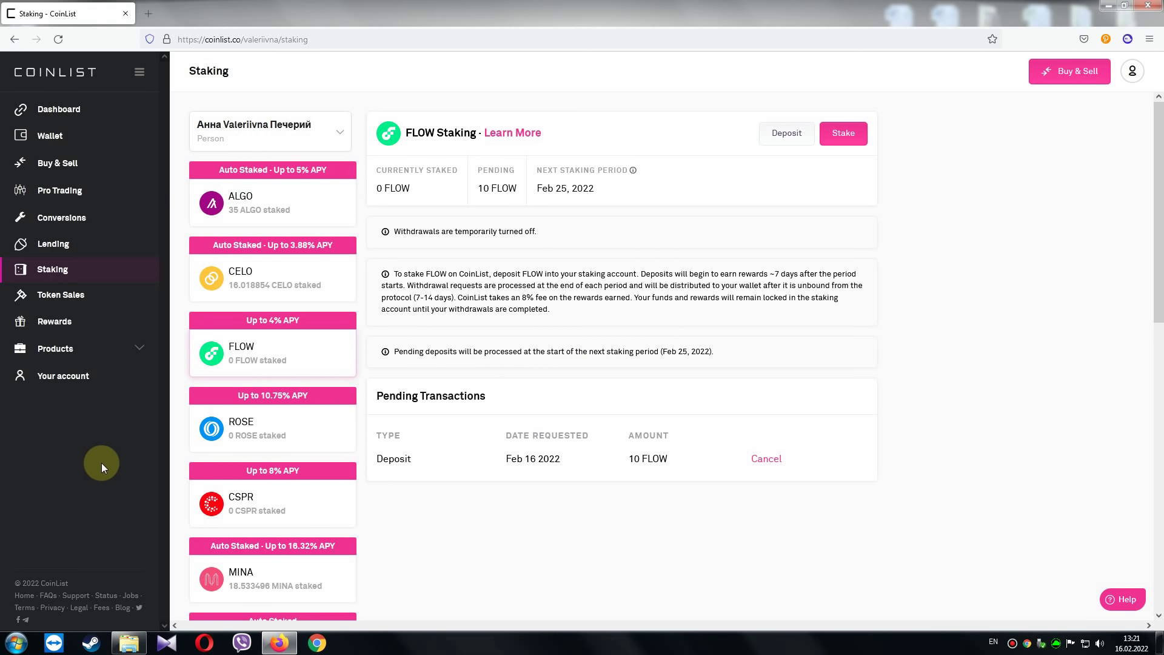
Open the Karma page from the dashboard and examine the weekly and starter Karma categories down to Trader and Validator
left_click(66, 110)
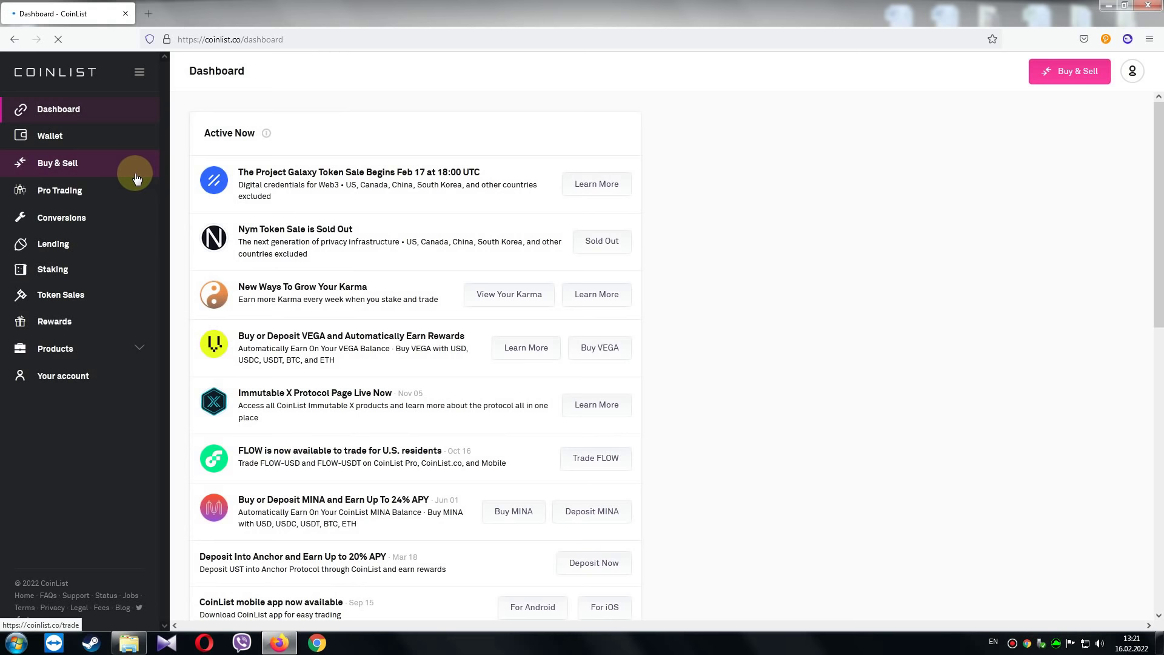
left_click(510, 297)
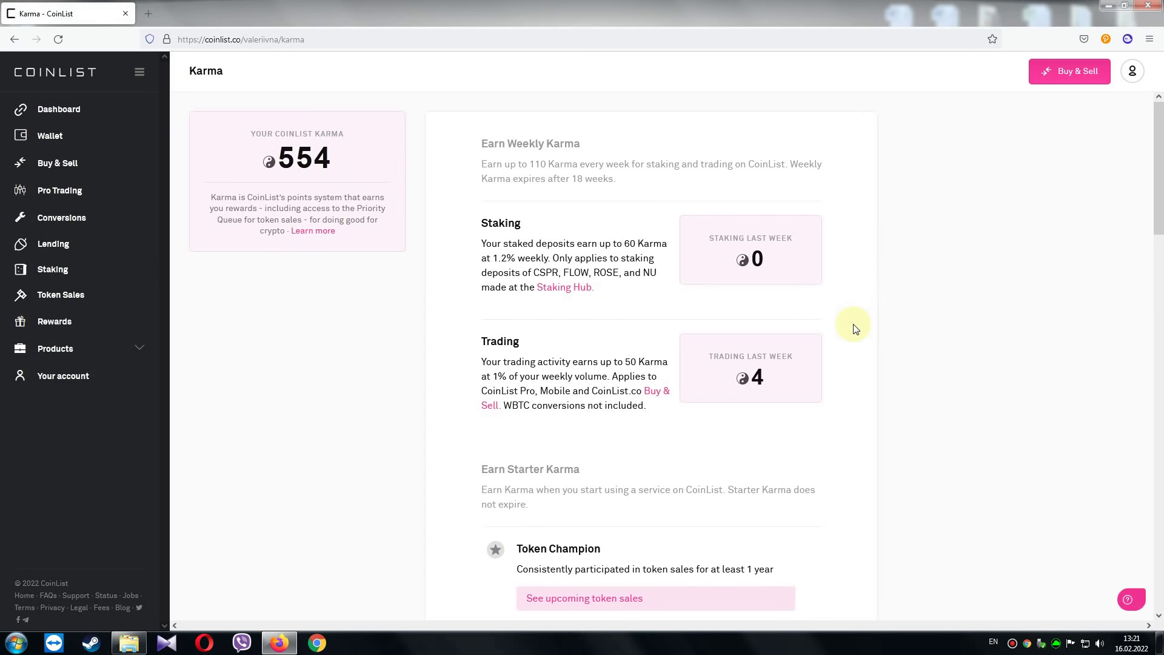
scroll(918, 321, "down", 3)
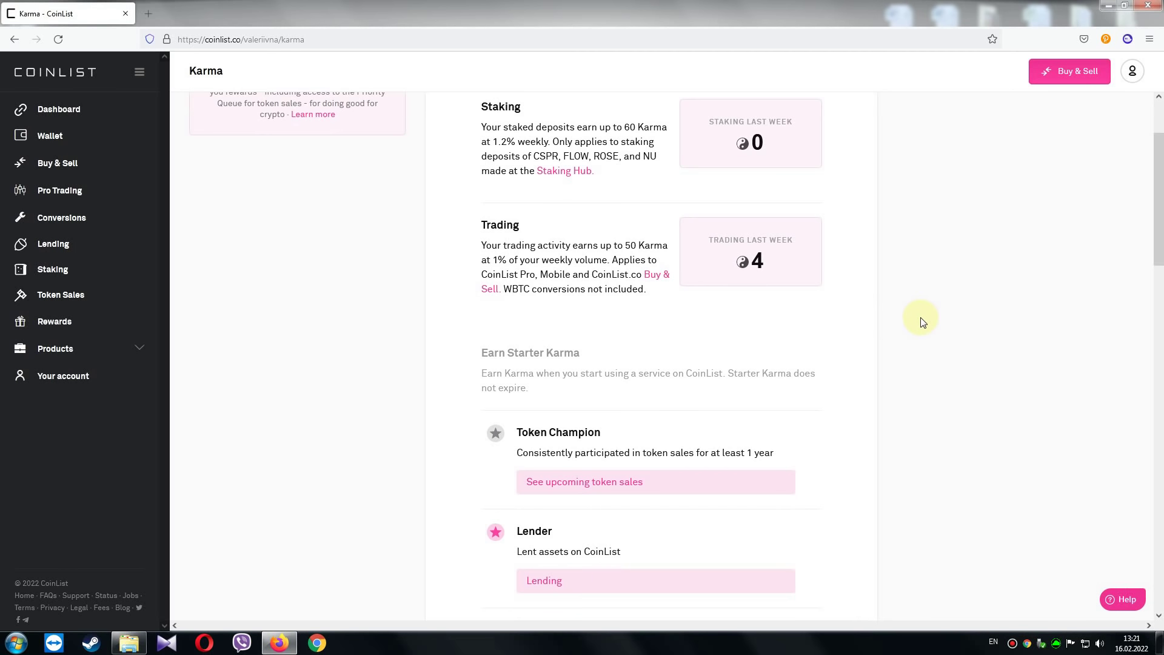
scroll(922, 321, "down", 3)
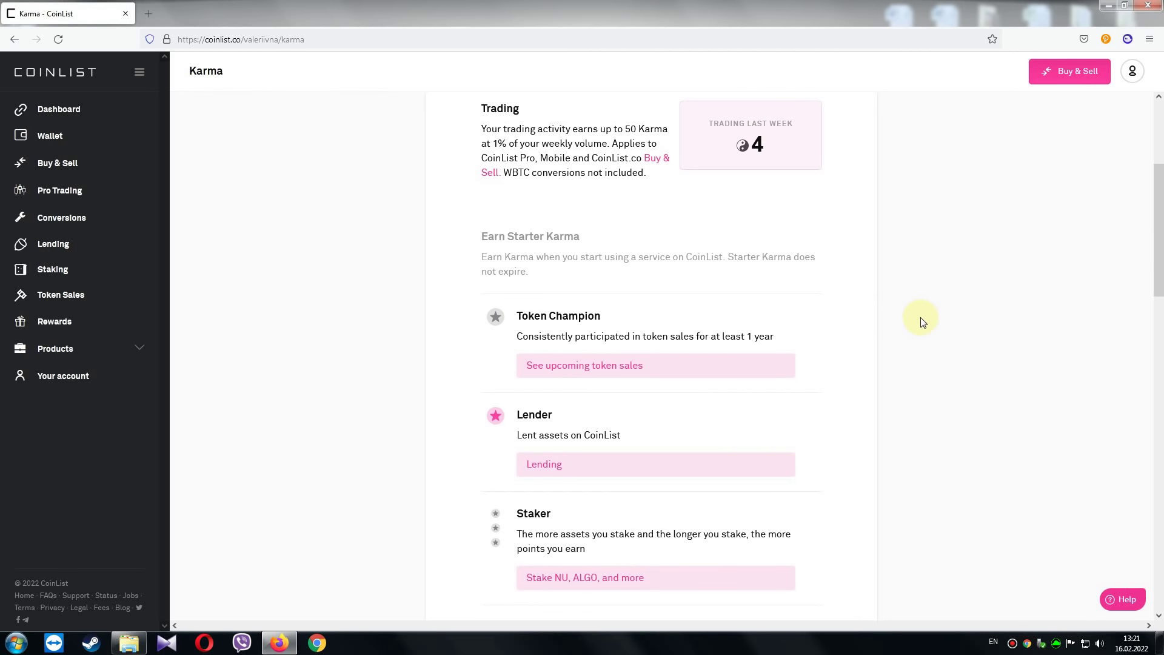
scroll(918, 321, "up", 1)
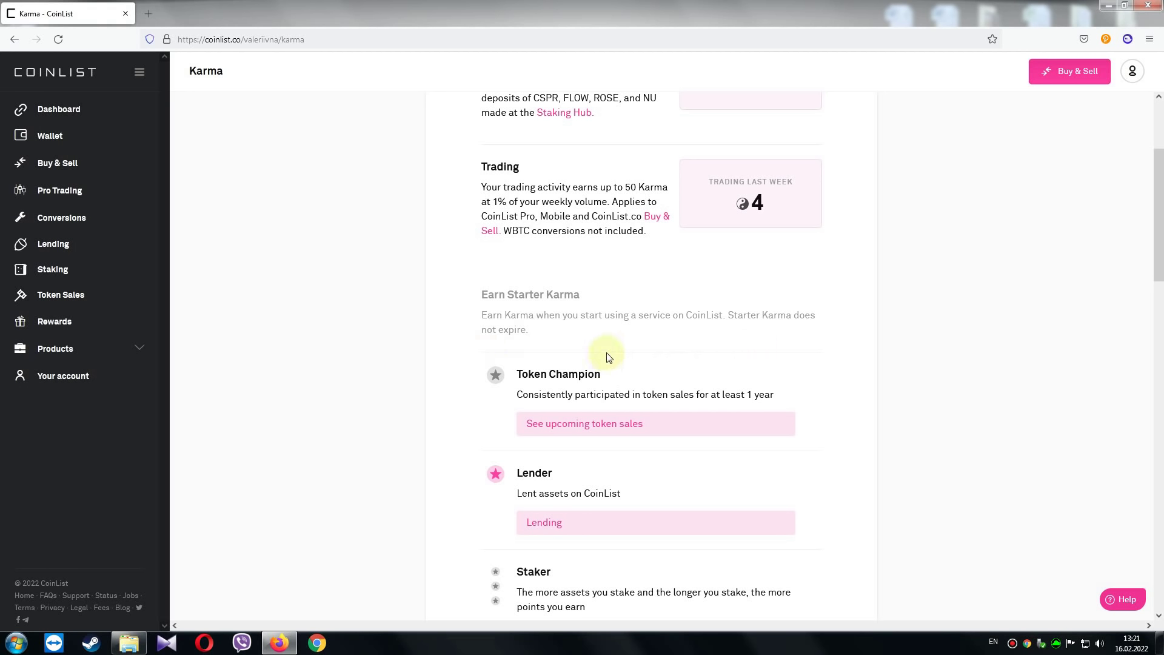
mouse_move(497, 374)
scroll(281, 424, "down", 3)
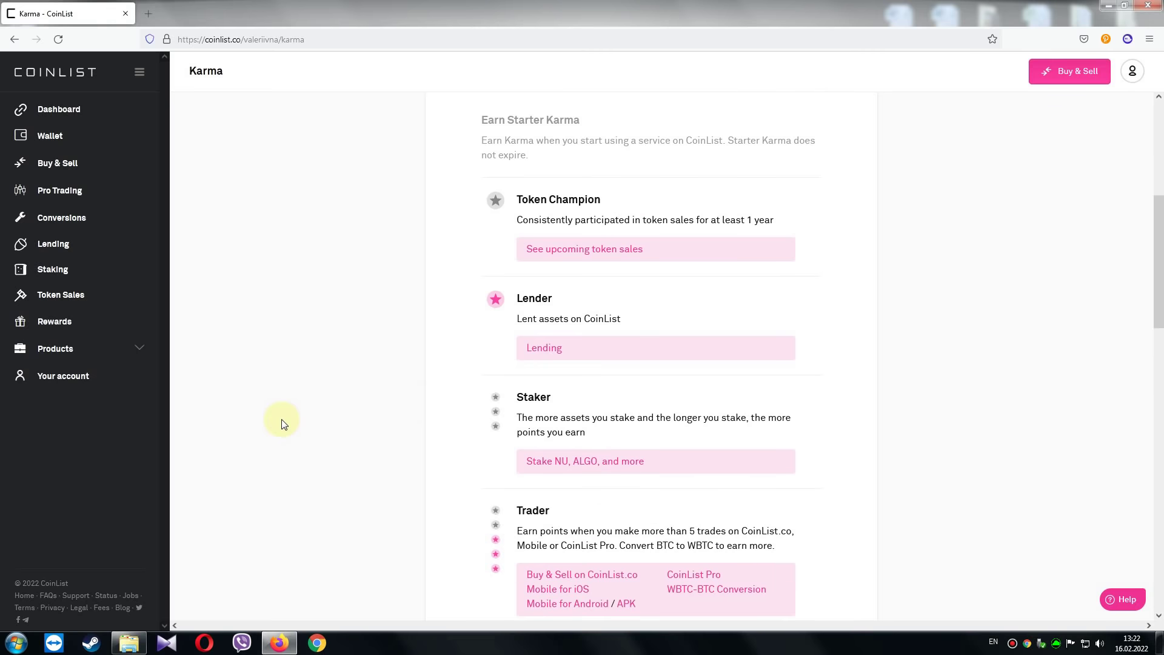
scroll(281, 424, "down", 2)
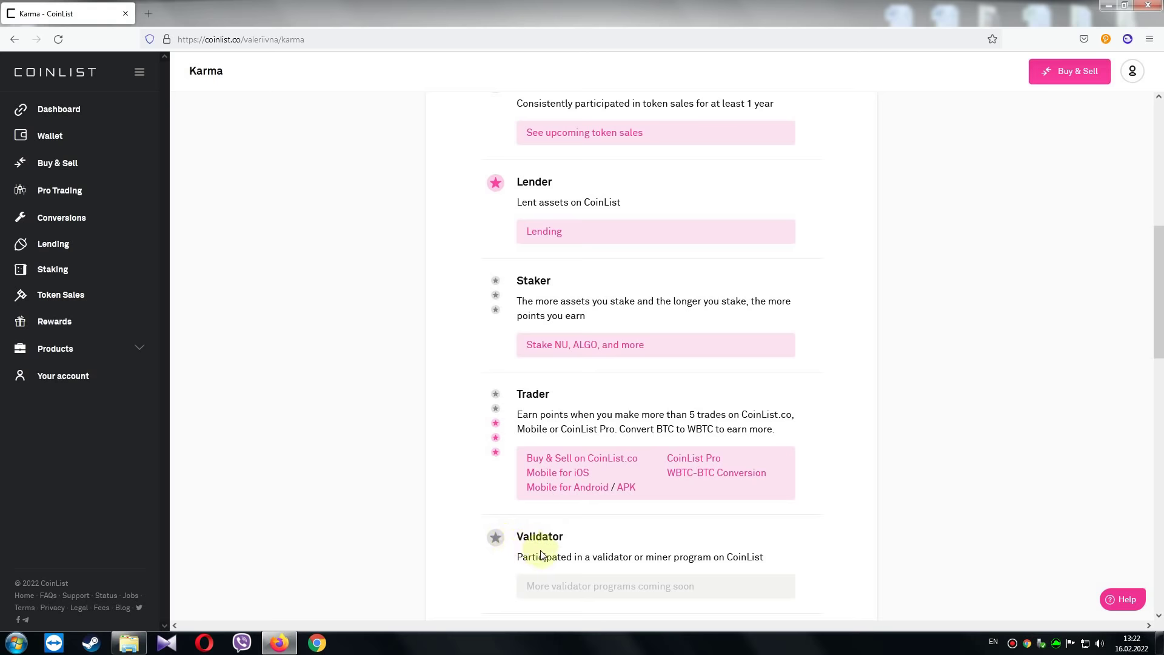
Return to the weekly Karma section and highlight the CSPR, FLOW and ROSE assets that qualify for staking Karma
scroll(405, 519, "up", 2)
scroll(405, 519, "up", 2)
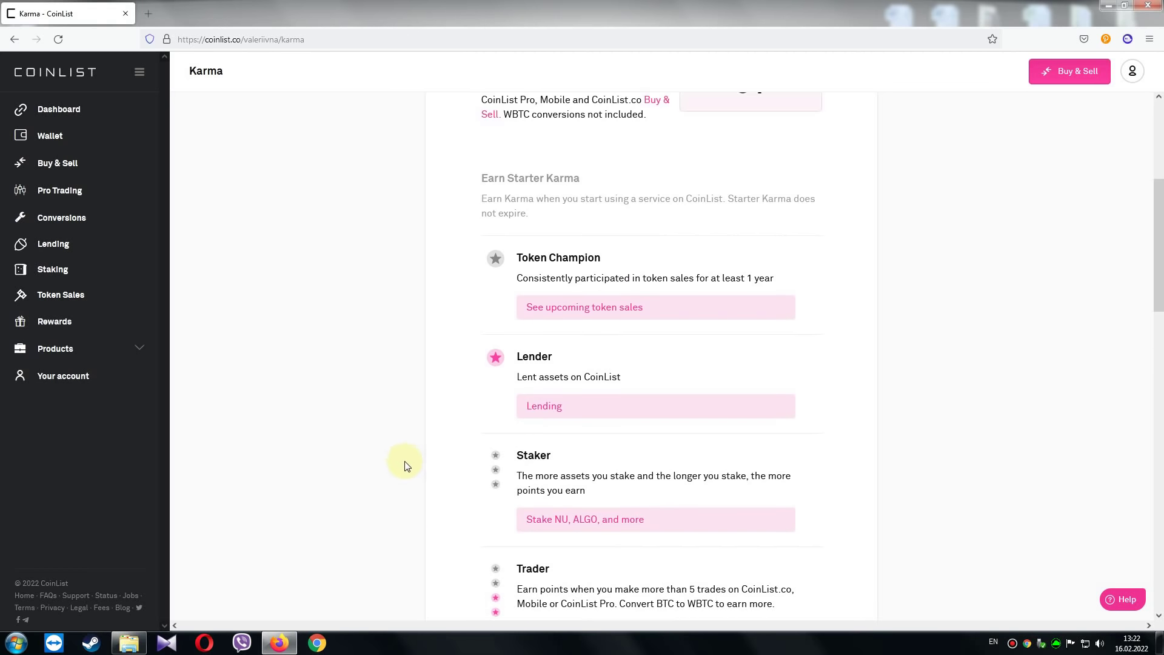
scroll(404, 463, "up", 4)
scroll(404, 463, "up", 1)
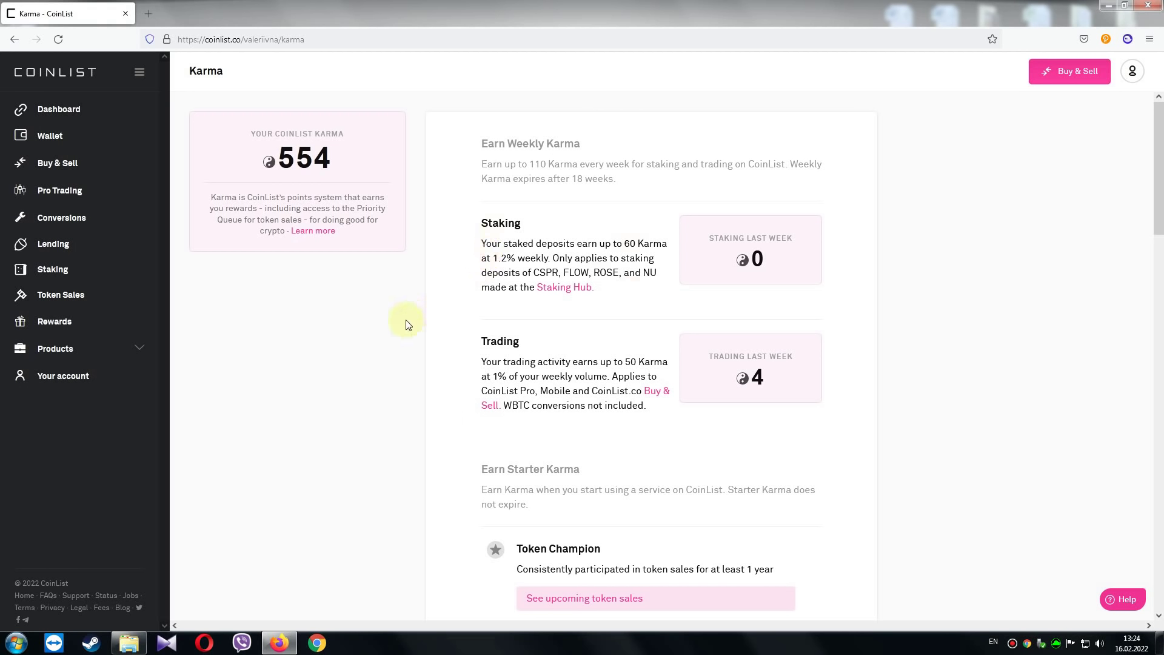
left_click_drag(541, 272, 629, 273)
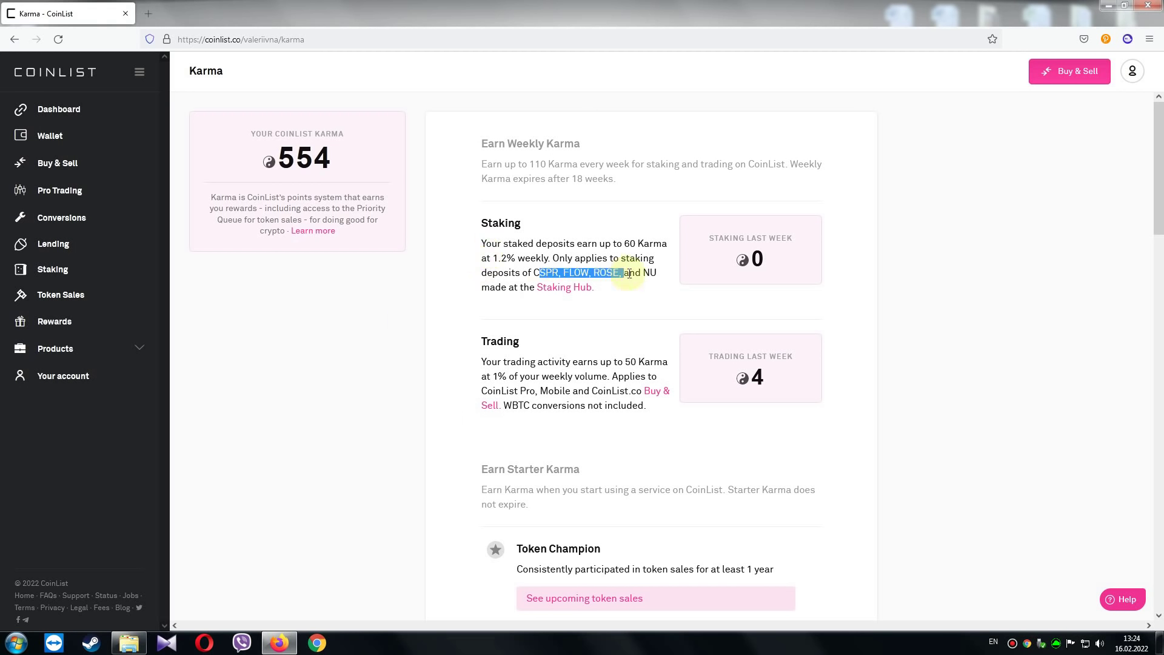
left_click(372, 362)
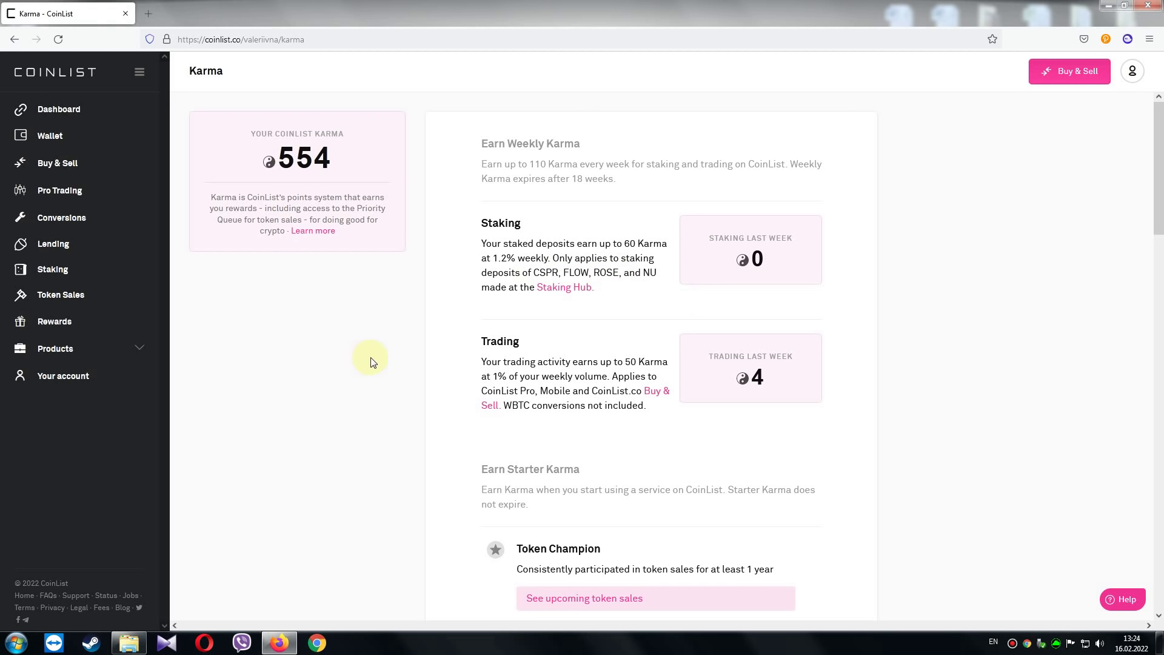
Start the Anchor Protocol registration from UST Vault Rewards and proceed to the residence form
left_click(117, 323)
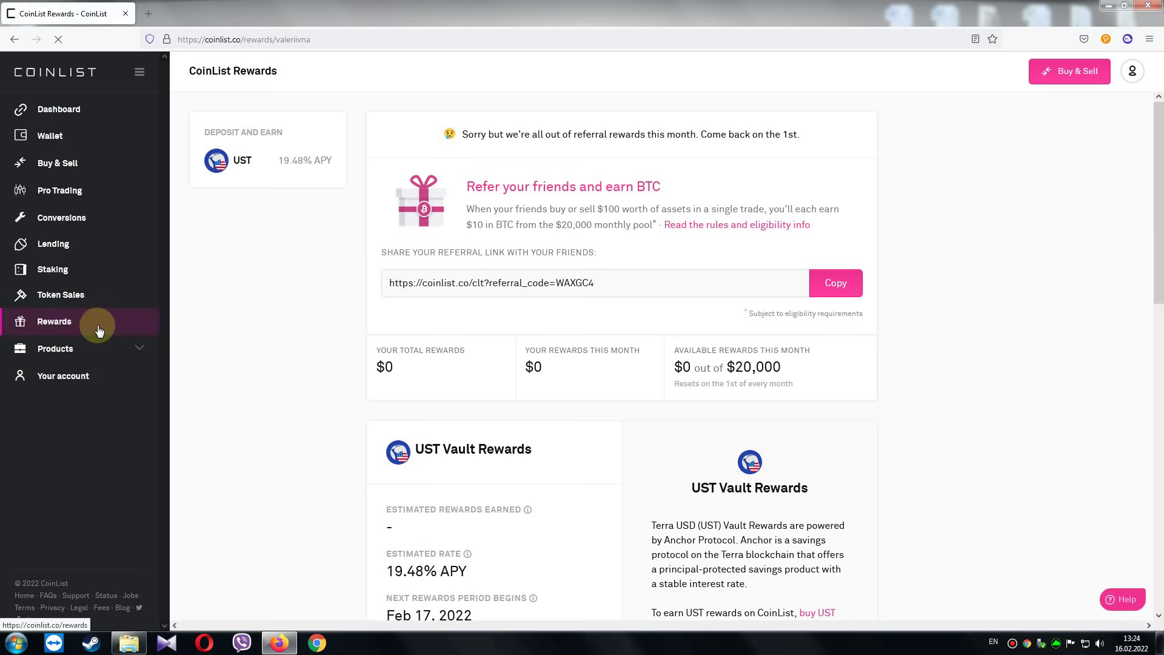
scroll(259, 342, "down", 3)
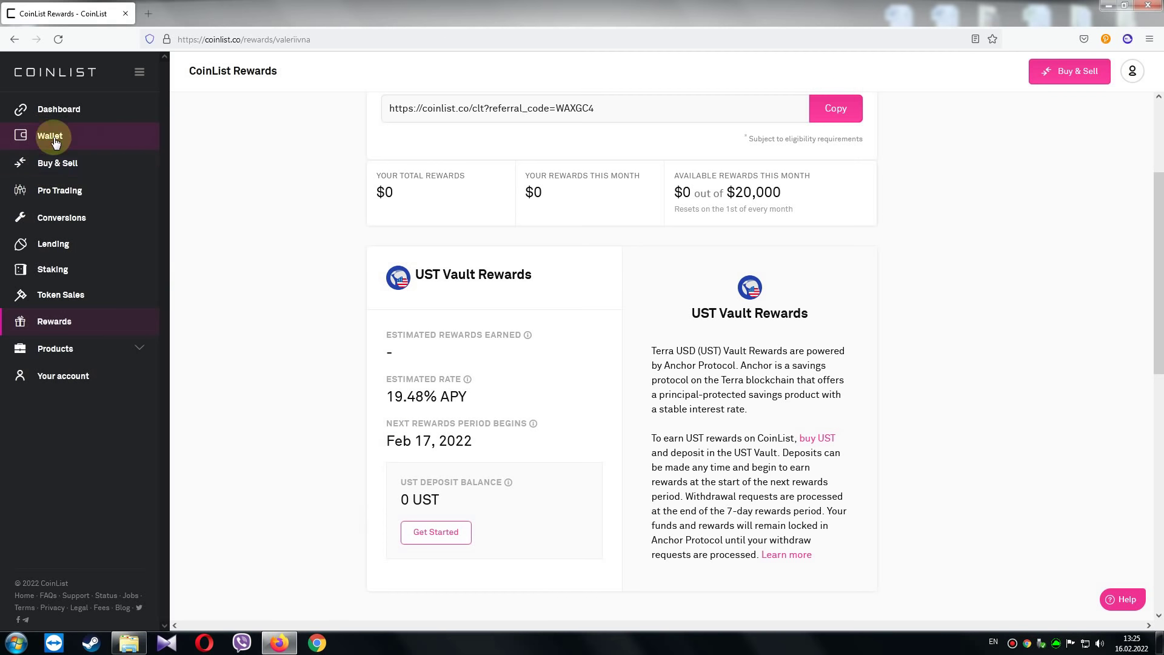
left_click(424, 541)
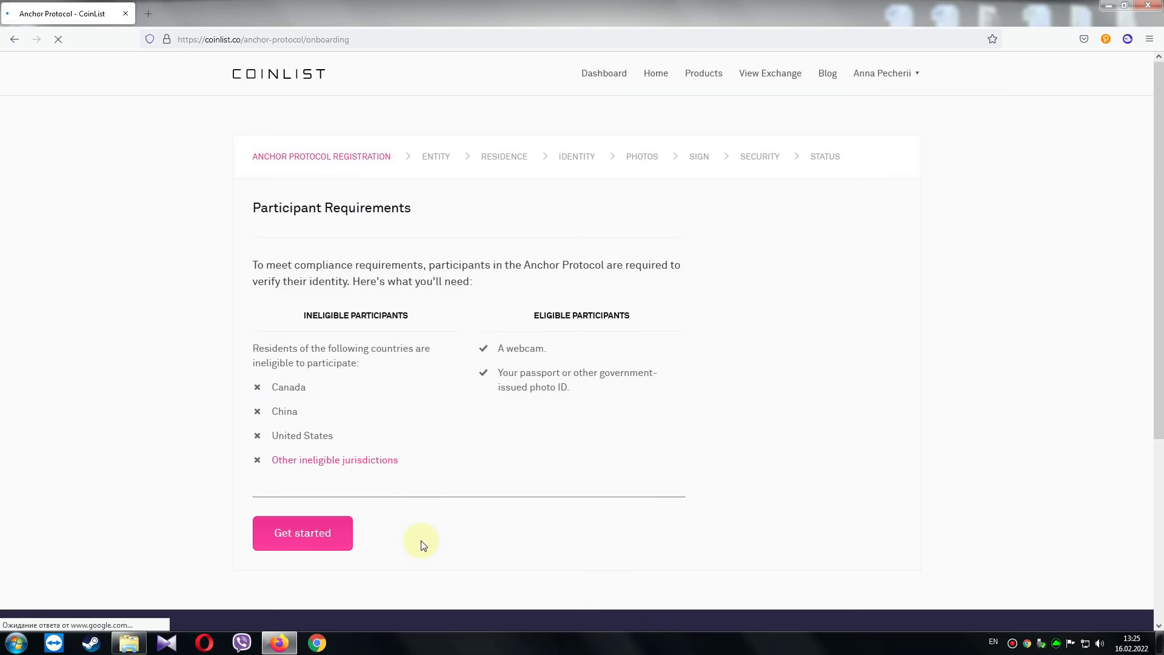
left_click(297, 540)
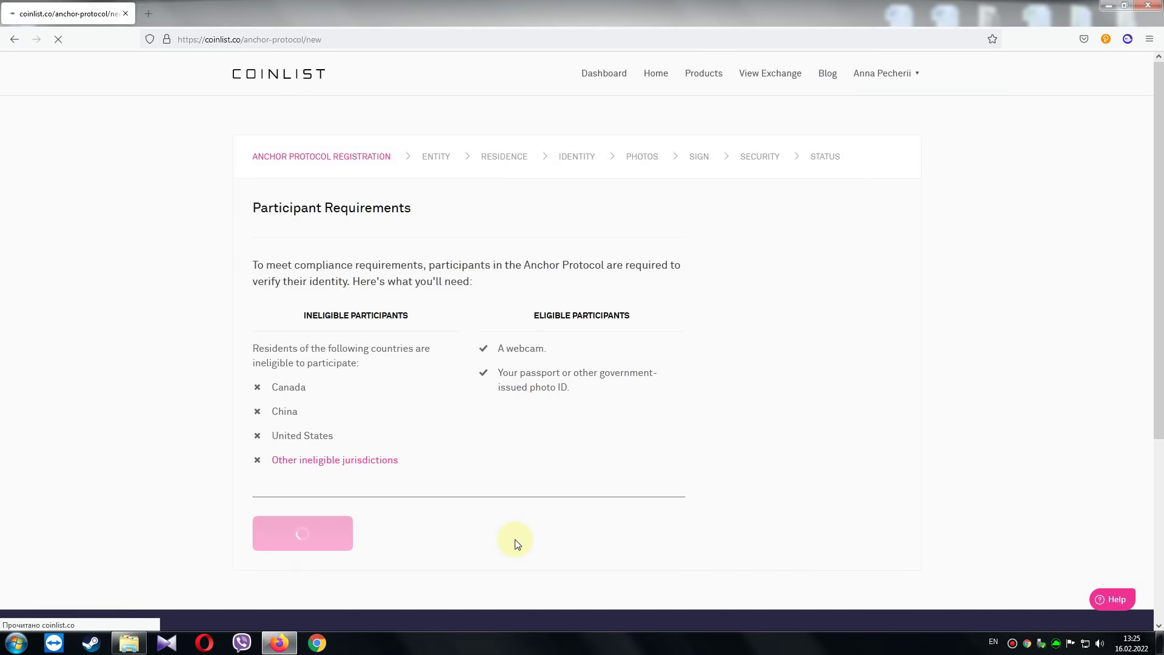
left_click(405, 537)
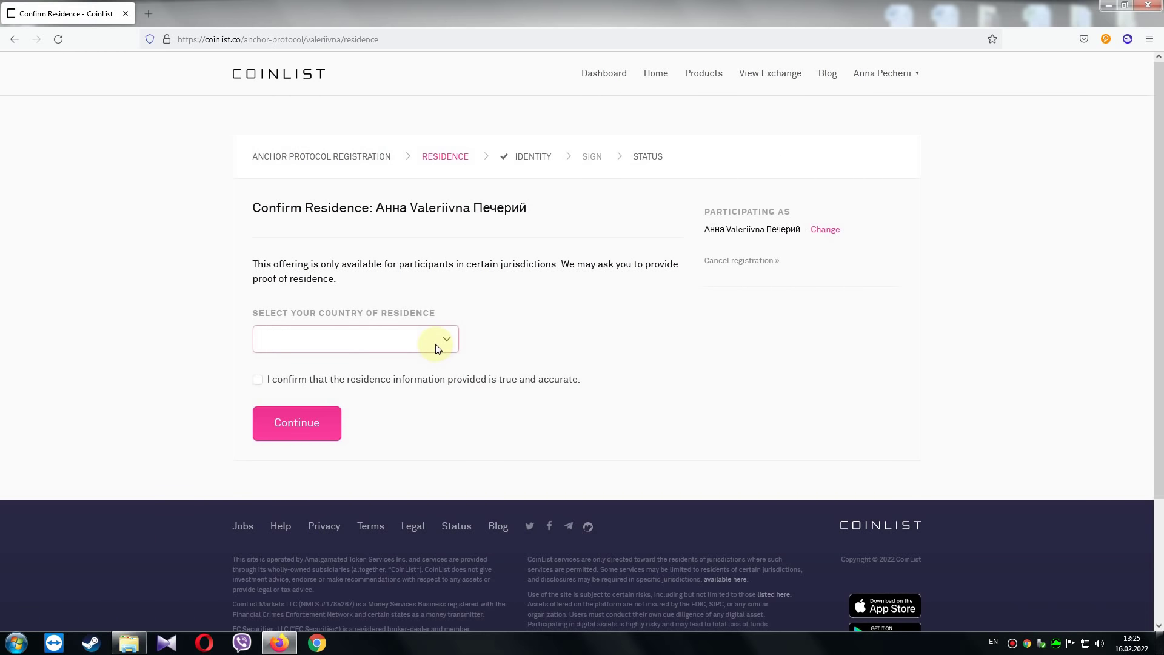
Select Ukraine and the participant's home region as residence, confirm the information is accurate, and continue to the terms
left_click(435, 344)
type("ug")
key("Down")
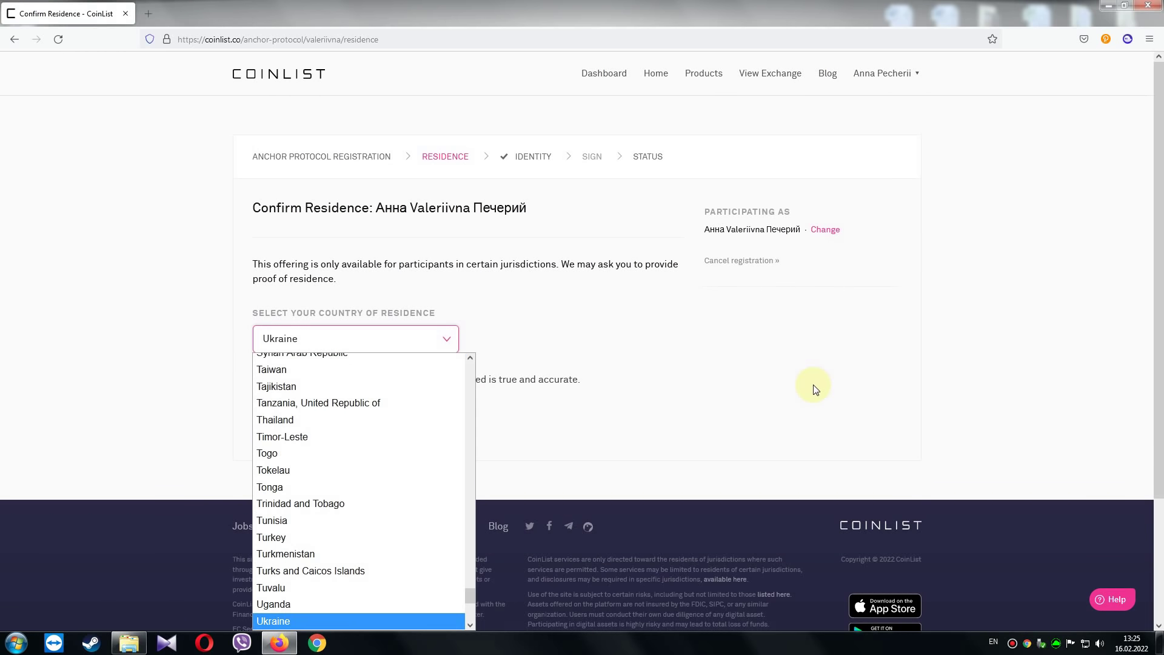
key("Return")
left_click(361, 405)
type("p")
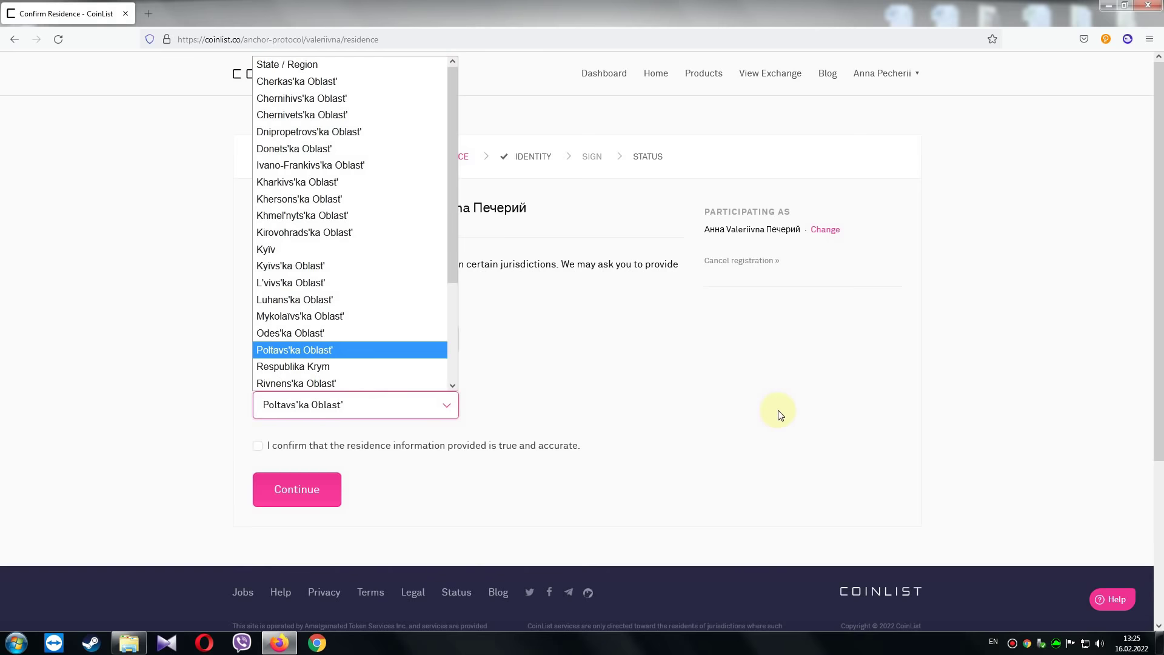
key("Return")
left_click(258, 446)
key("Return")
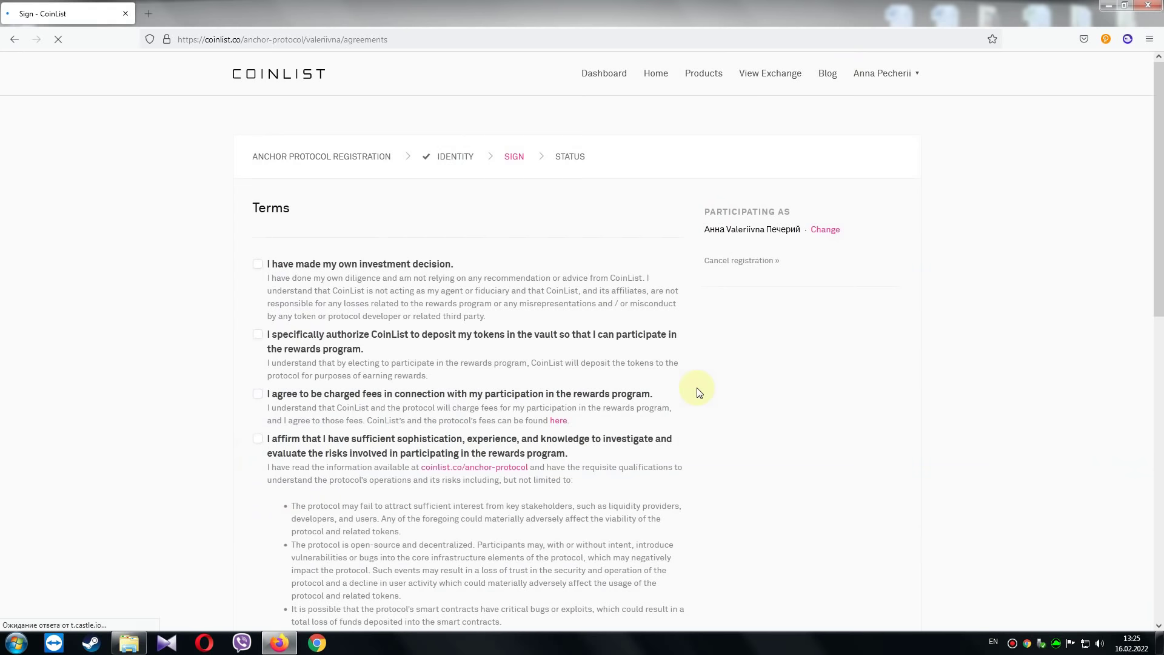
Accept the first five Anchor Protocol terms, from making an own investment decision through being prepared to lose 100% of capital
left_click(258, 264)
left_click(257, 334)
left_click(258, 394)
left_click(257, 438)
scroll(151, 436, "down", 3)
left_click(258, 502)
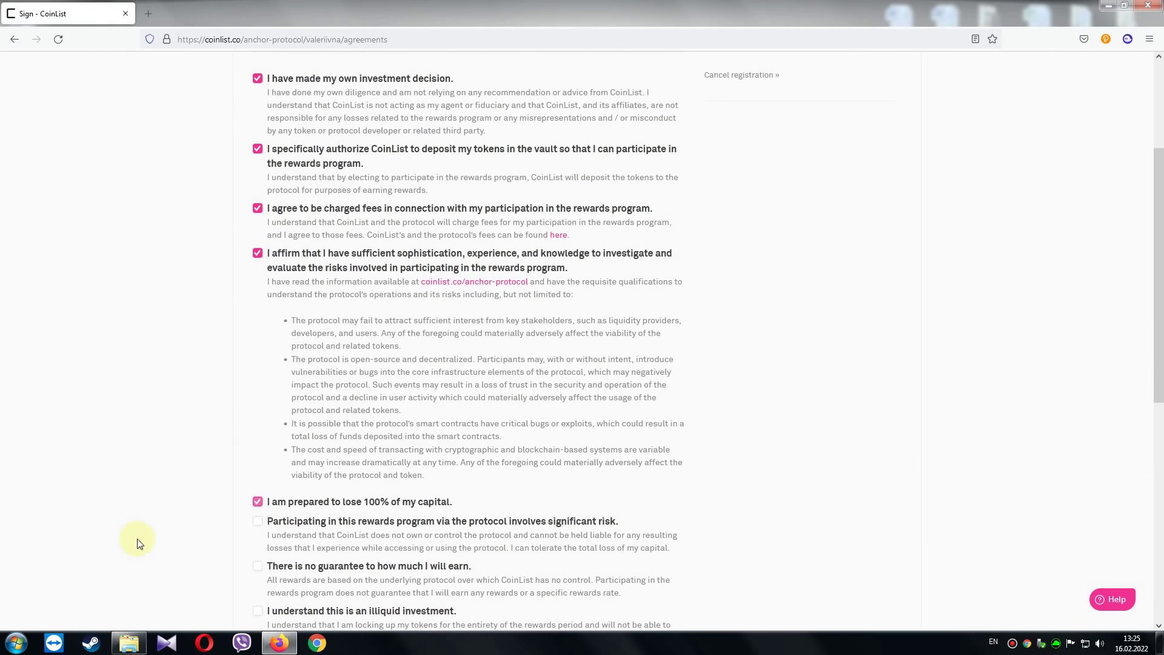
Accept the remaining terms, including significant risk, no guaranteed earnings and illiquid investment, and submit the signed agreements
scroll(182, 516, "down", 2)
left_click(258, 442)
left_click(258, 399)
left_click(258, 488)
left_click(258, 544)
scroll(212, 537, "down", 3)
left_click(290, 429)
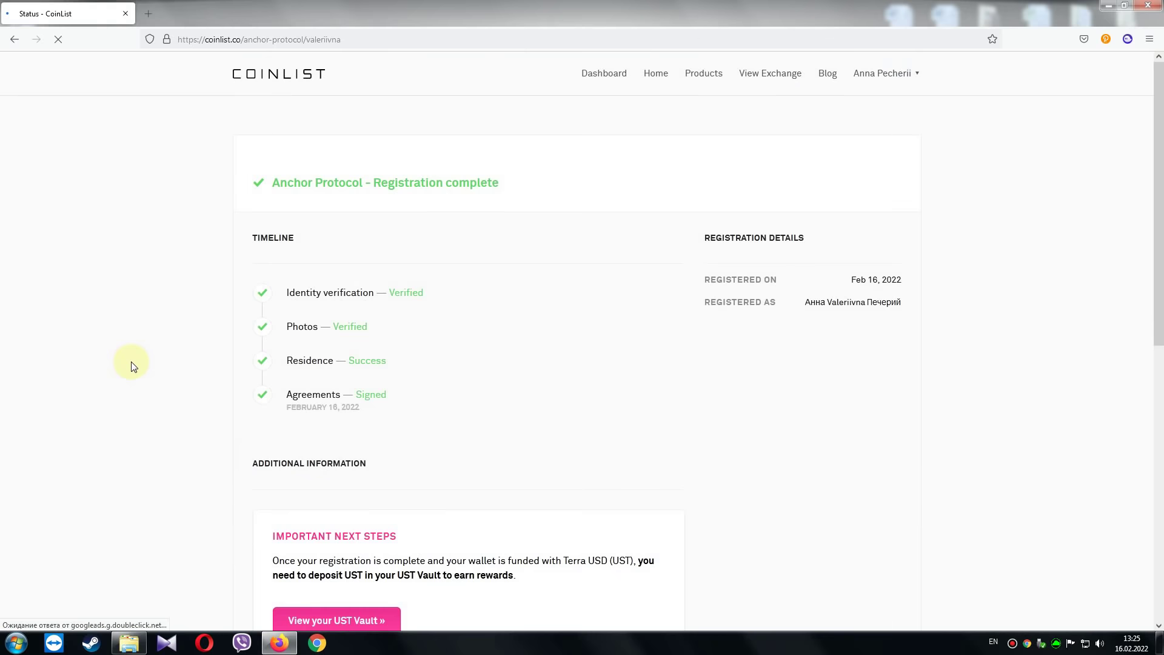
Review the next steps on the Anchor Protocol registration status page and open the UST Vault
scroll(105, 364, "down", 6)
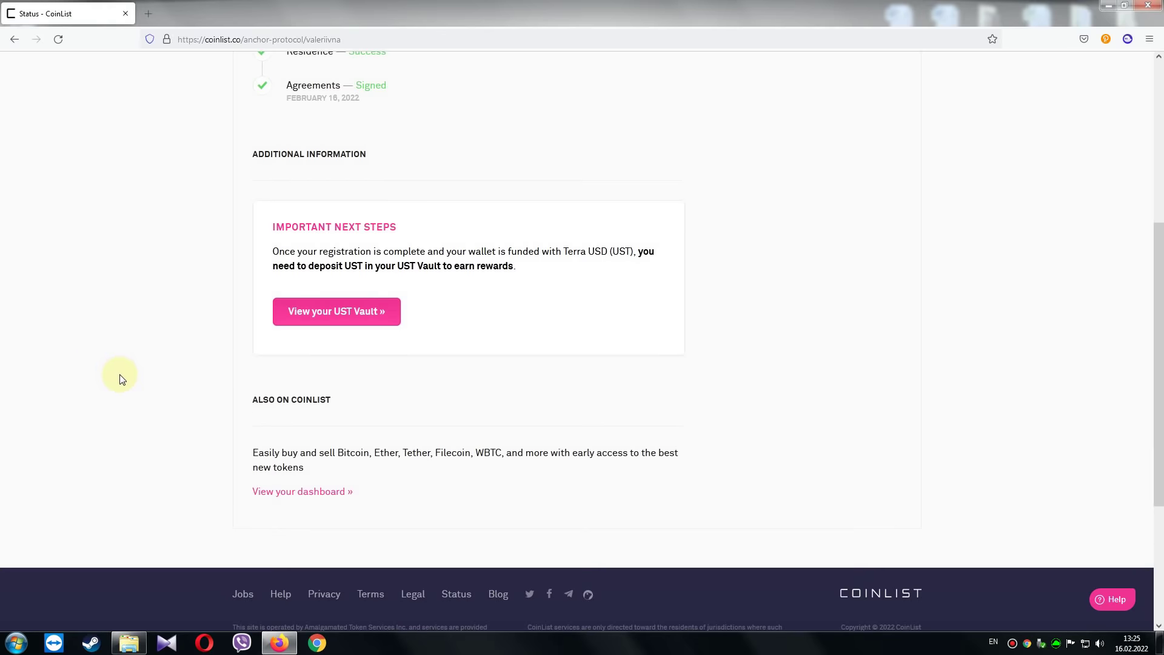
scroll(155, 369, "down", 1)
left_click(325, 193)
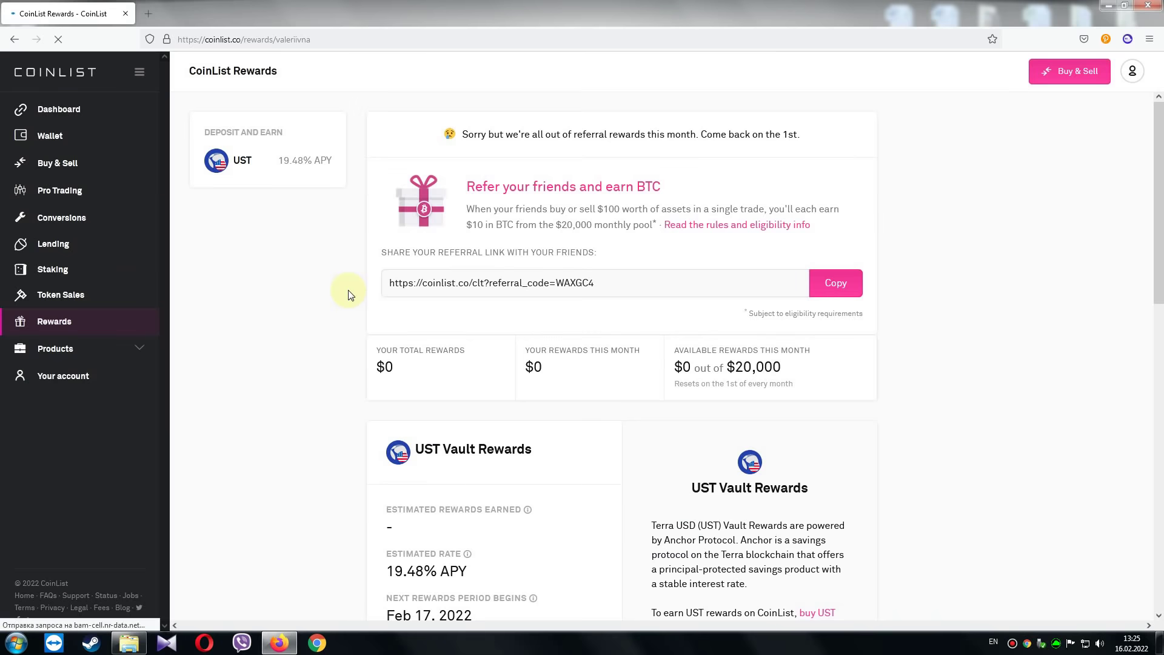
View the deposit form for the UST Vault and return to the rewards page without depositing
scroll(310, 317, "down", 3)
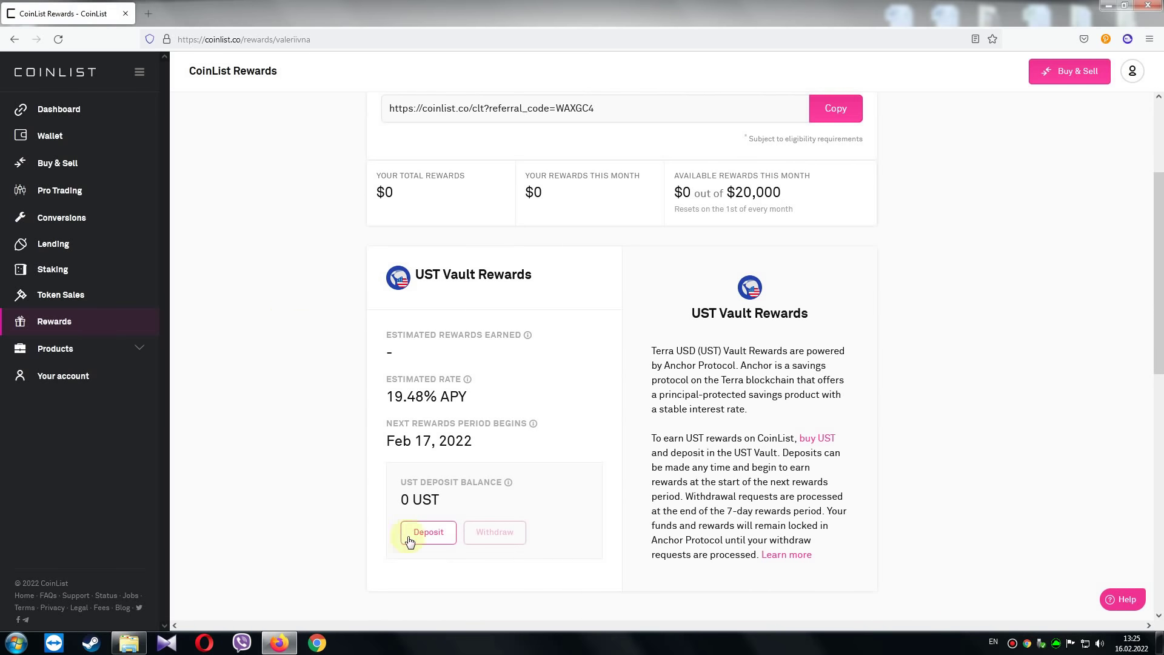
left_click(427, 543)
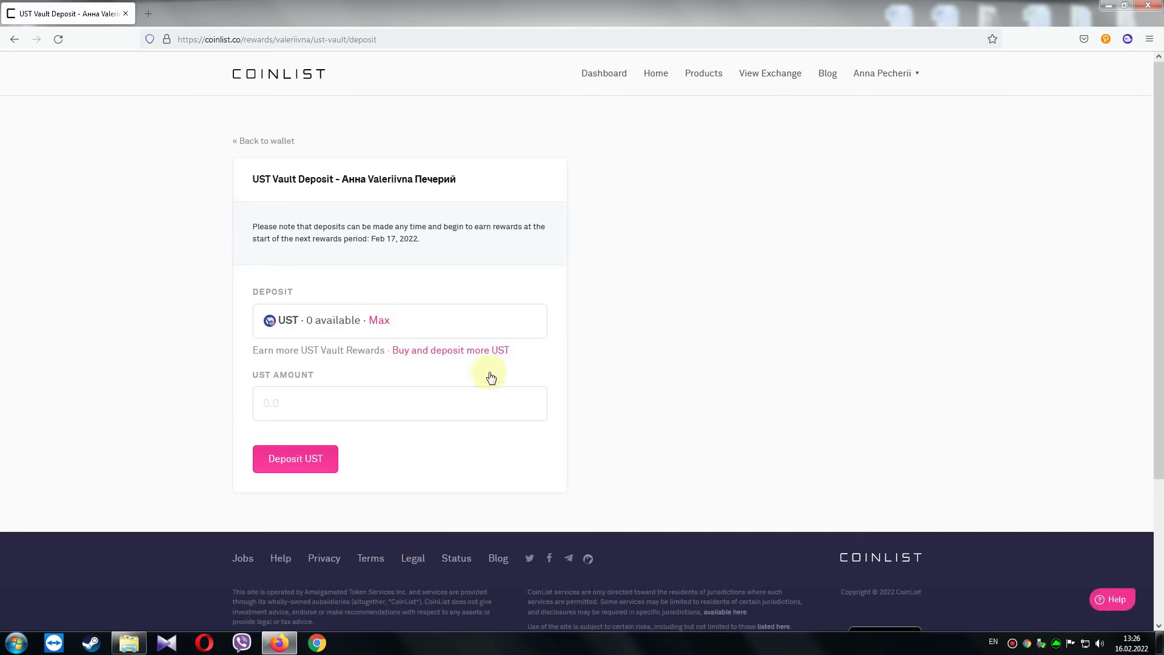
left_click(14, 40)
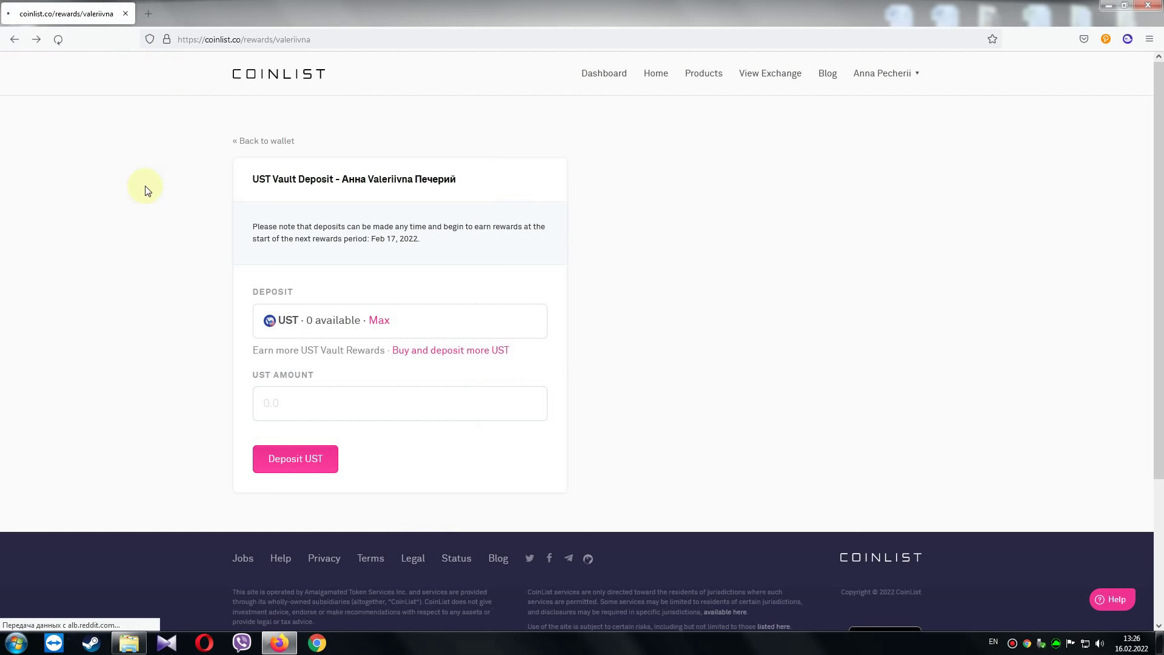